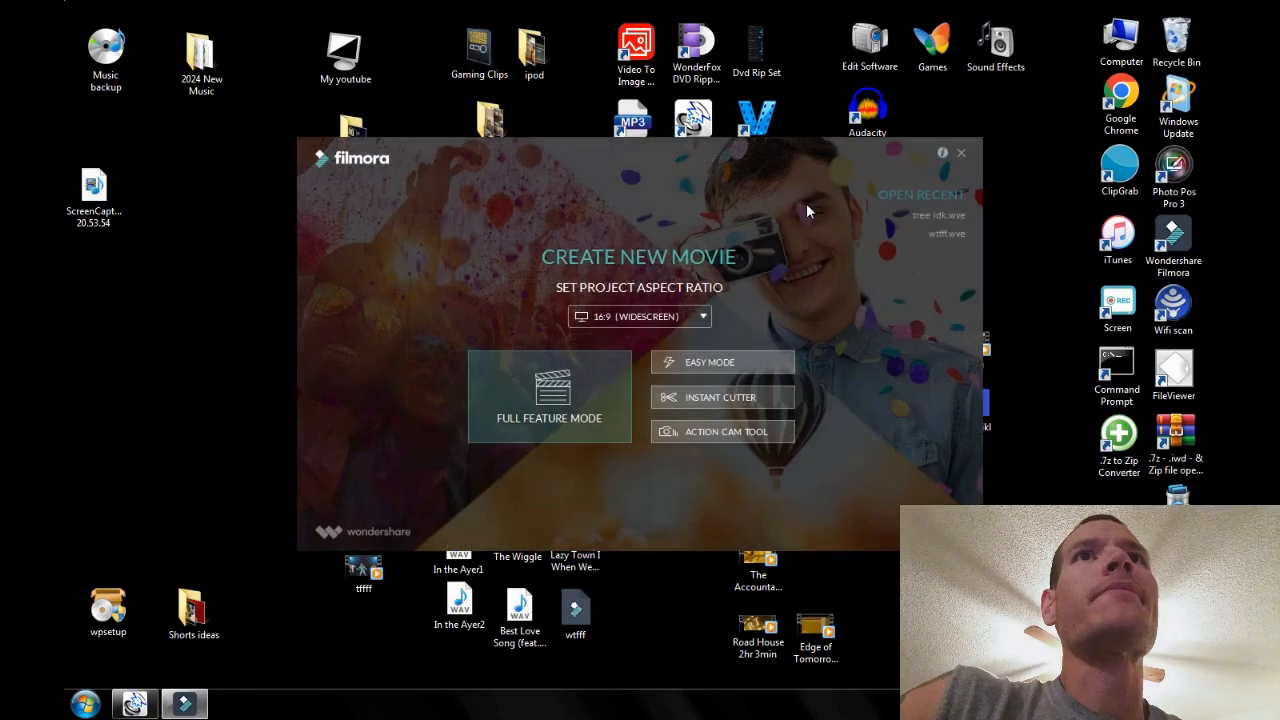
Start a 16:9 widescreen project in full feature mode and shrink the editor window to reveal the desktop files
{"action": "left_click", "coordinate": [497, 395]}
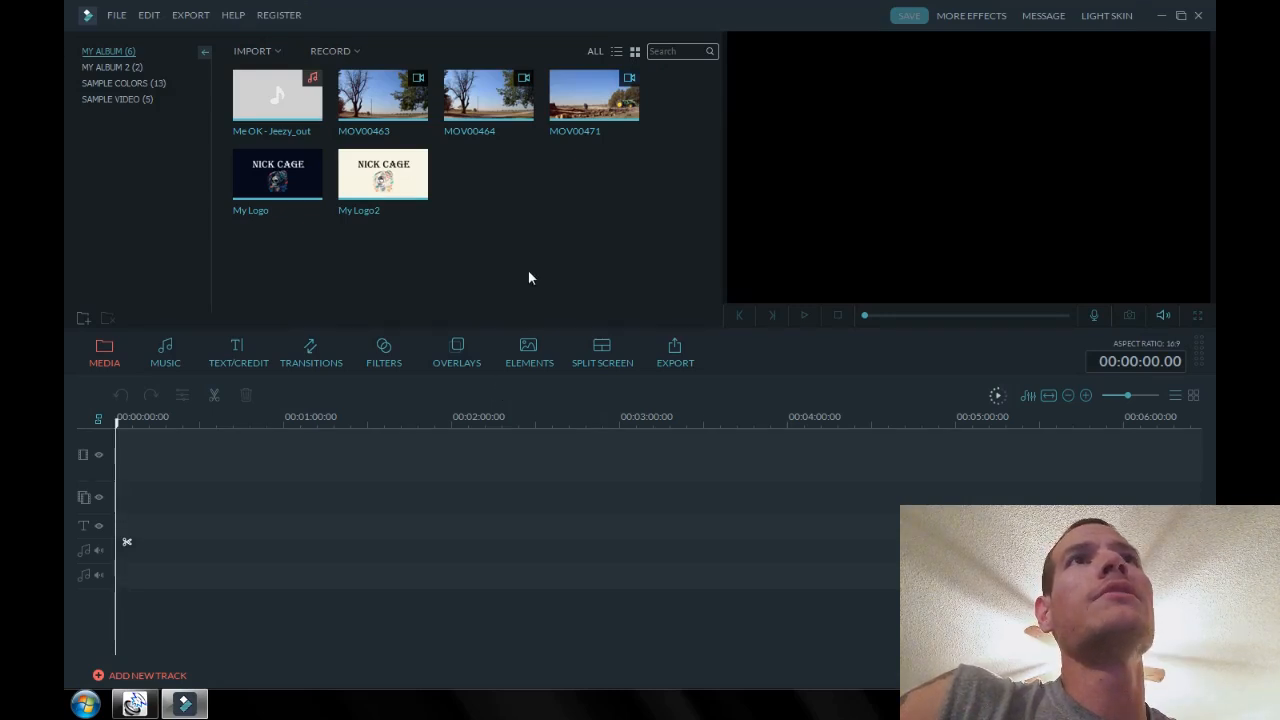
{"action": "left_click", "coordinate": [1181, 16]}
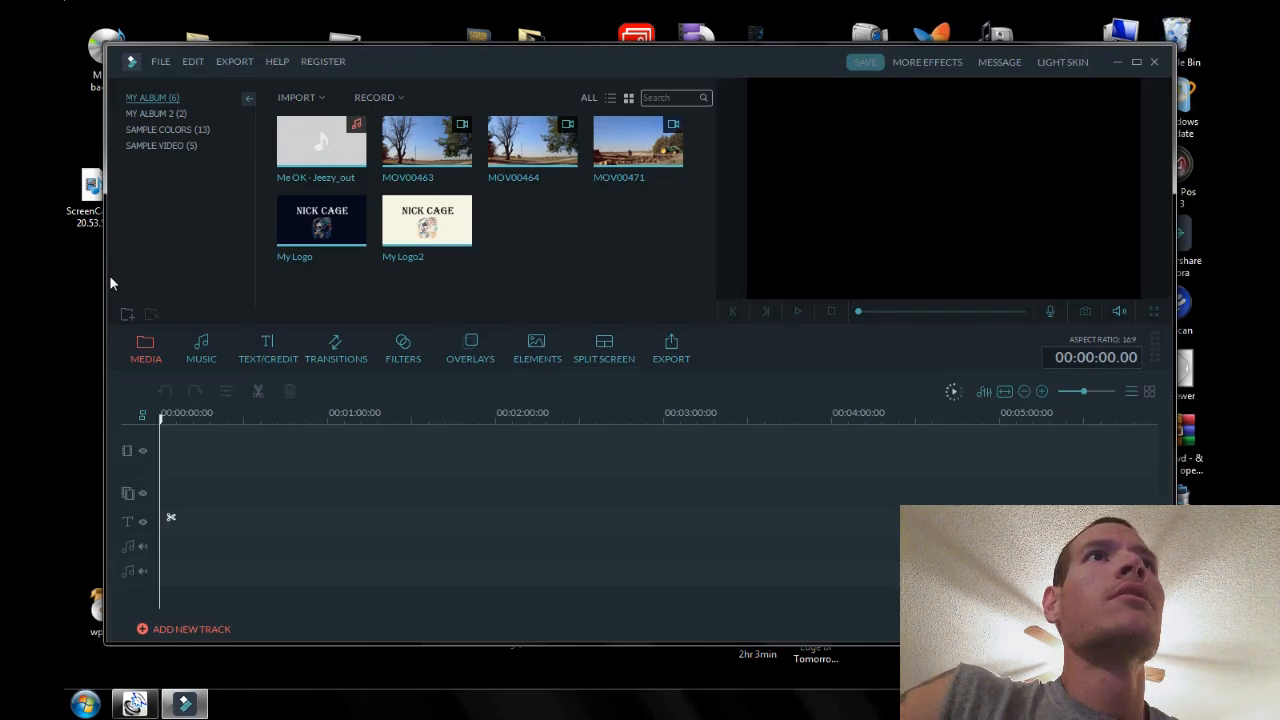
{"action": "left_click_drag", "start_coordinate": [104, 276], "coordinate": [284, 282]}
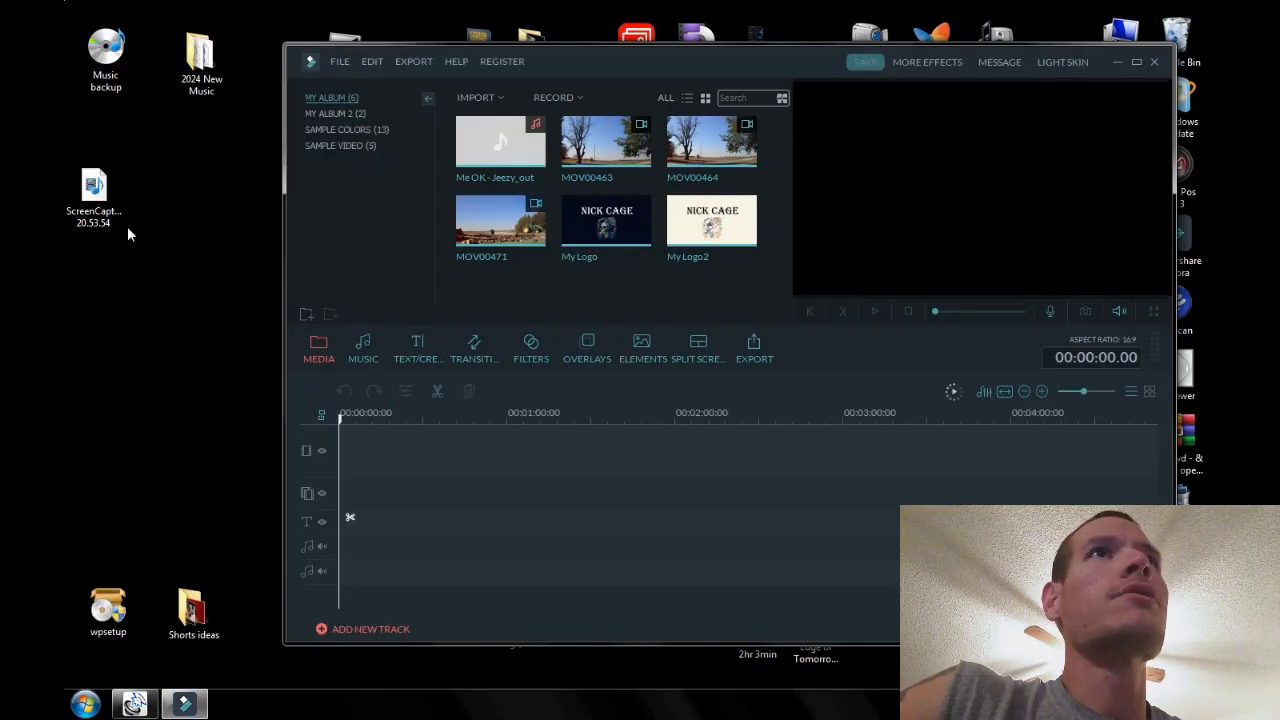
Move the "late for meeting" video from the Shorts ideas folder to the desktop and import it into My Album
{"action": "double_click", "coordinate": [191, 610]}
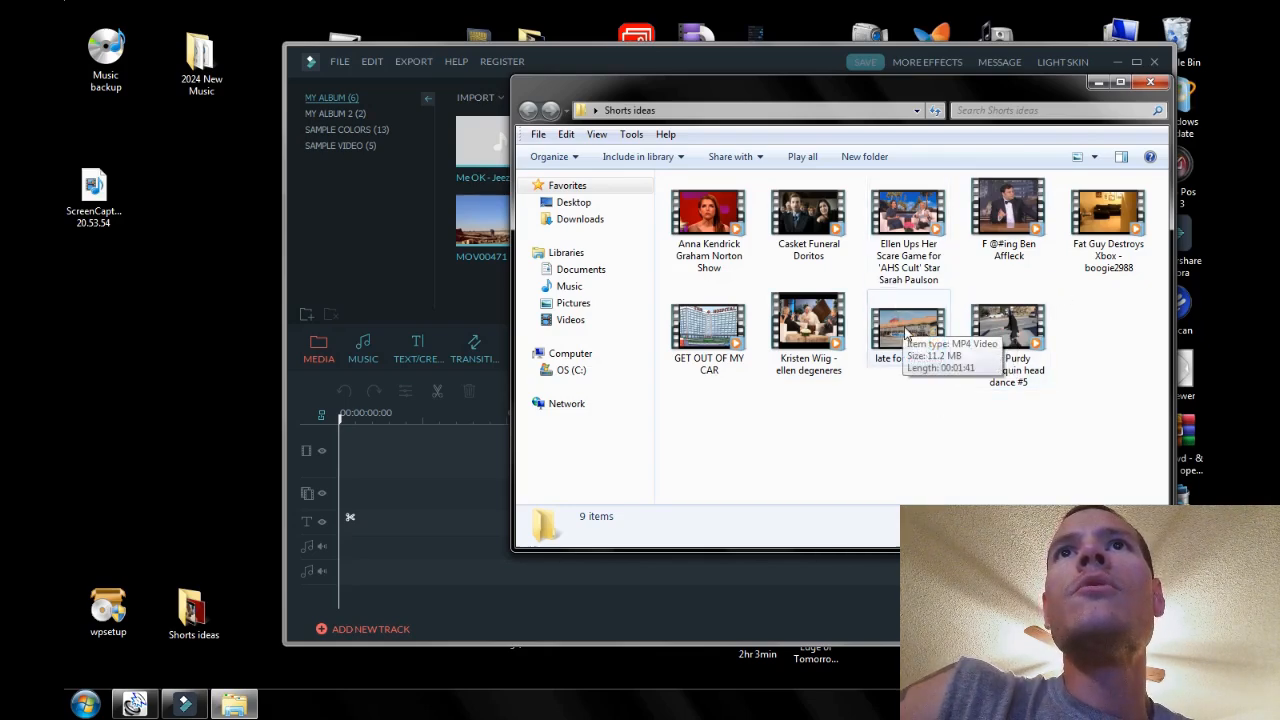
{"action": "left_click_drag", "start_coordinate": [906, 333], "coordinate": [142, 355]}
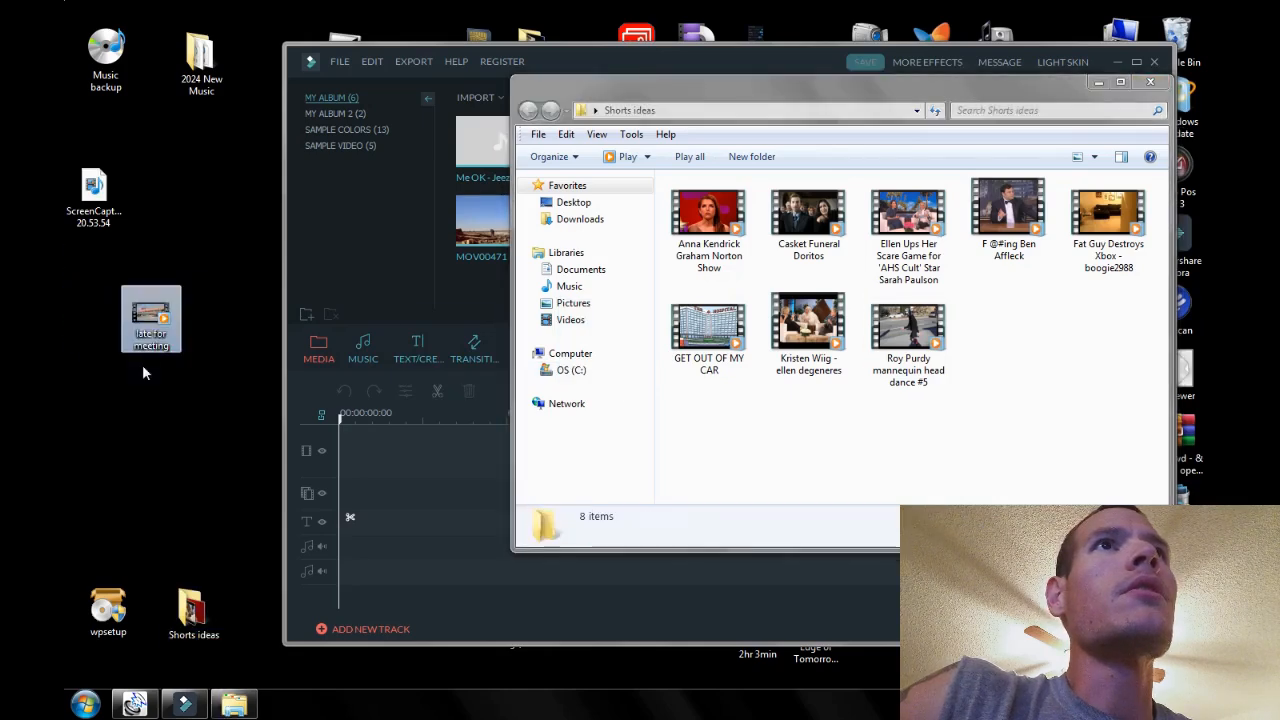
{"action": "left_click", "coordinate": [1098, 83]}
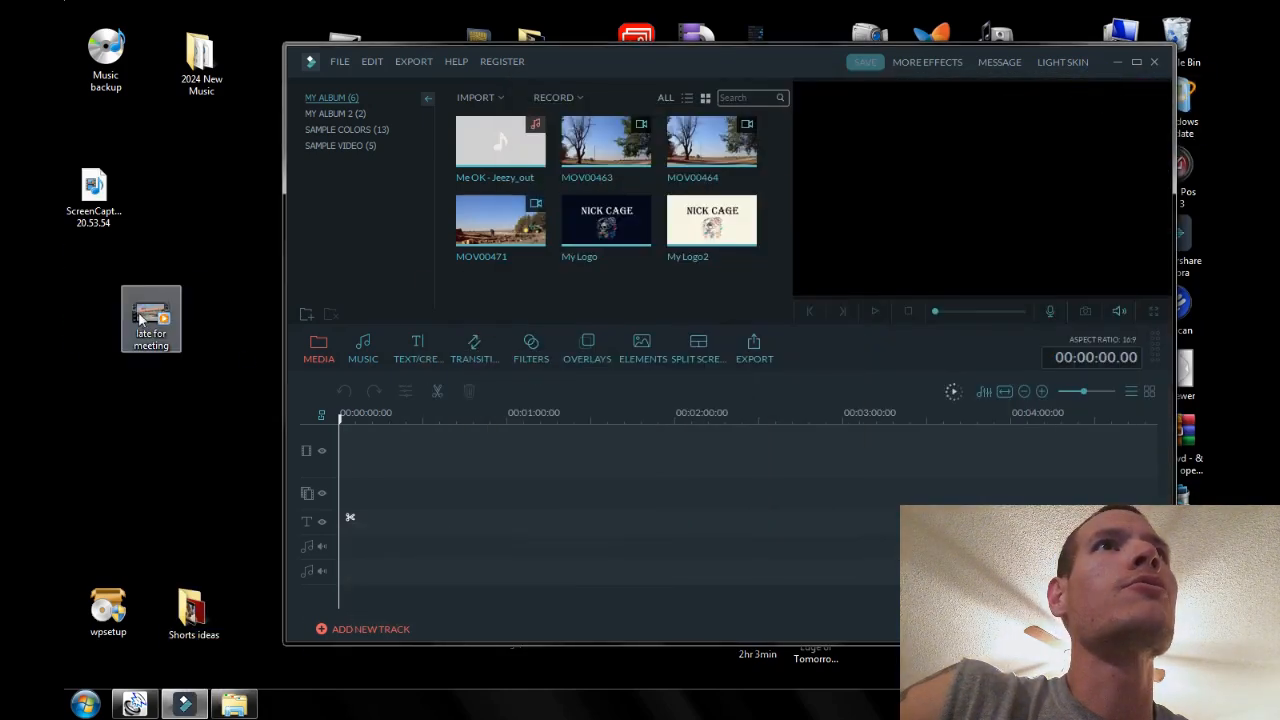
{"action": "left_click_drag", "start_coordinate": [152, 320], "coordinate": [520, 295]}
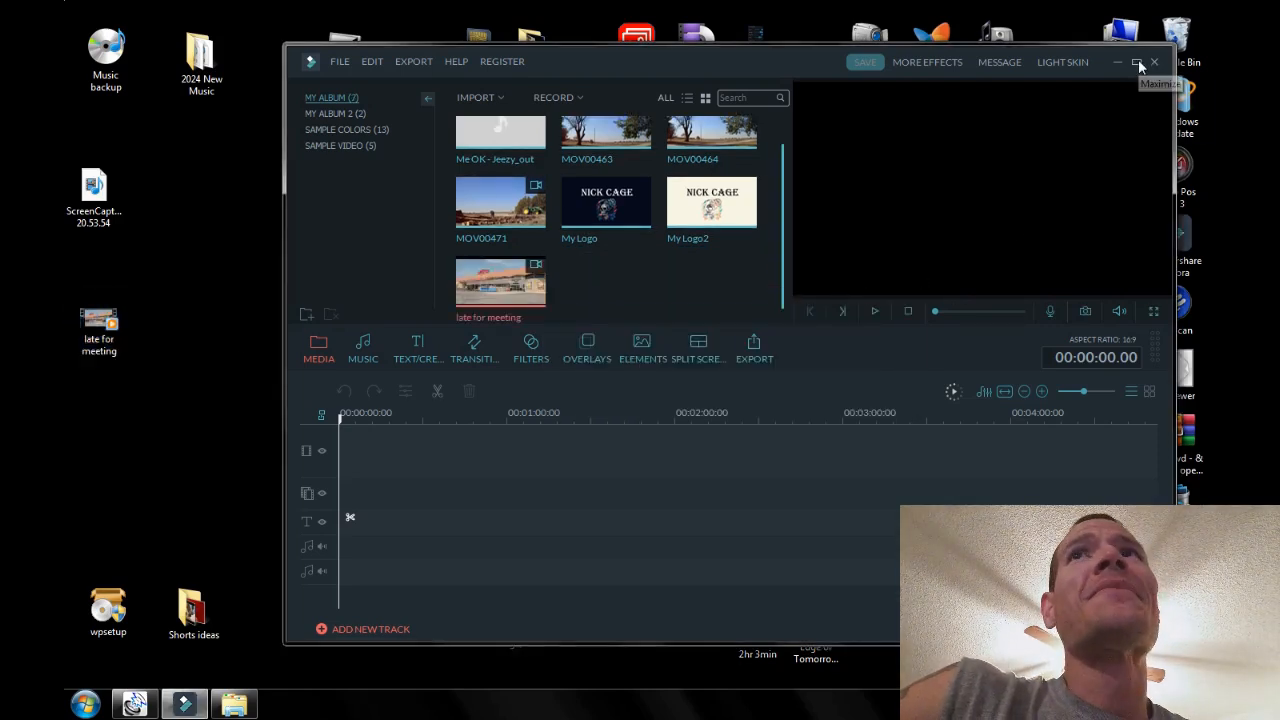
Maximize the editor window and enlarge the preview area in width and height
{"action": "left_click", "coordinate": [1139, 65]}
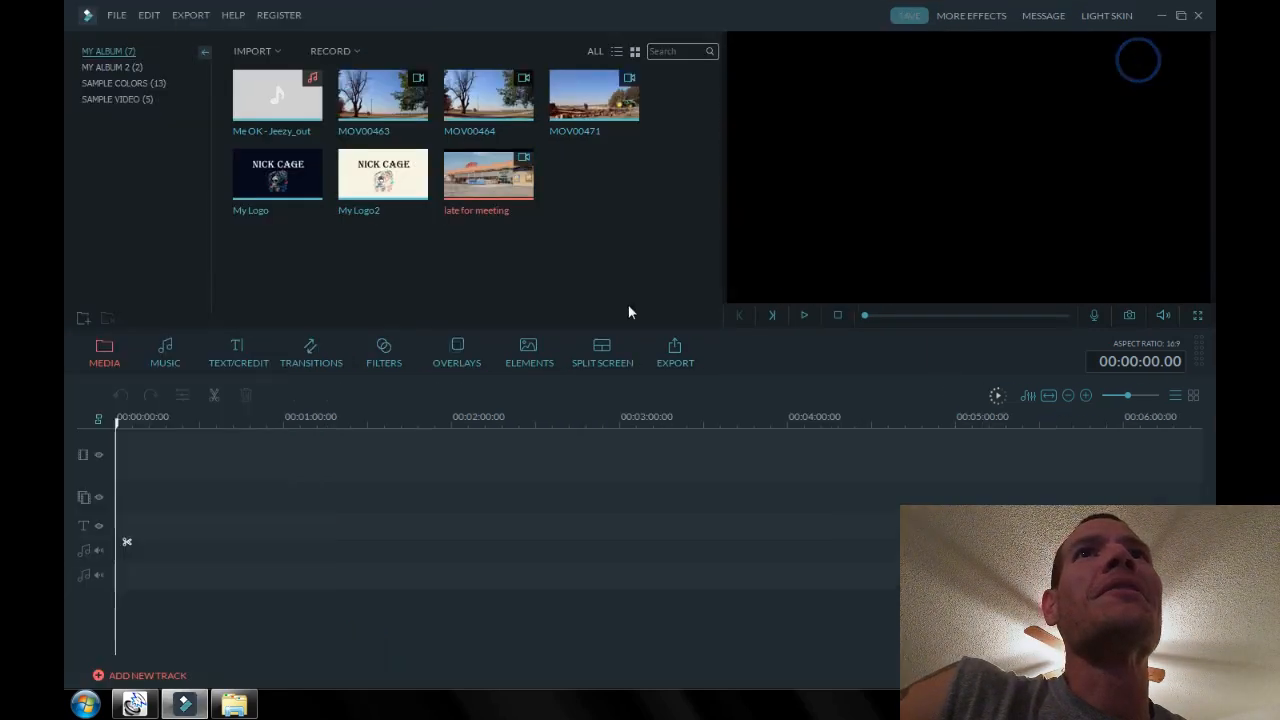
{"action": "left_click_drag", "start_coordinate": [722, 266], "coordinate": [650, 266]}
{"action": "left_click_drag", "start_coordinate": [709, 375], "coordinate": [709, 415]}
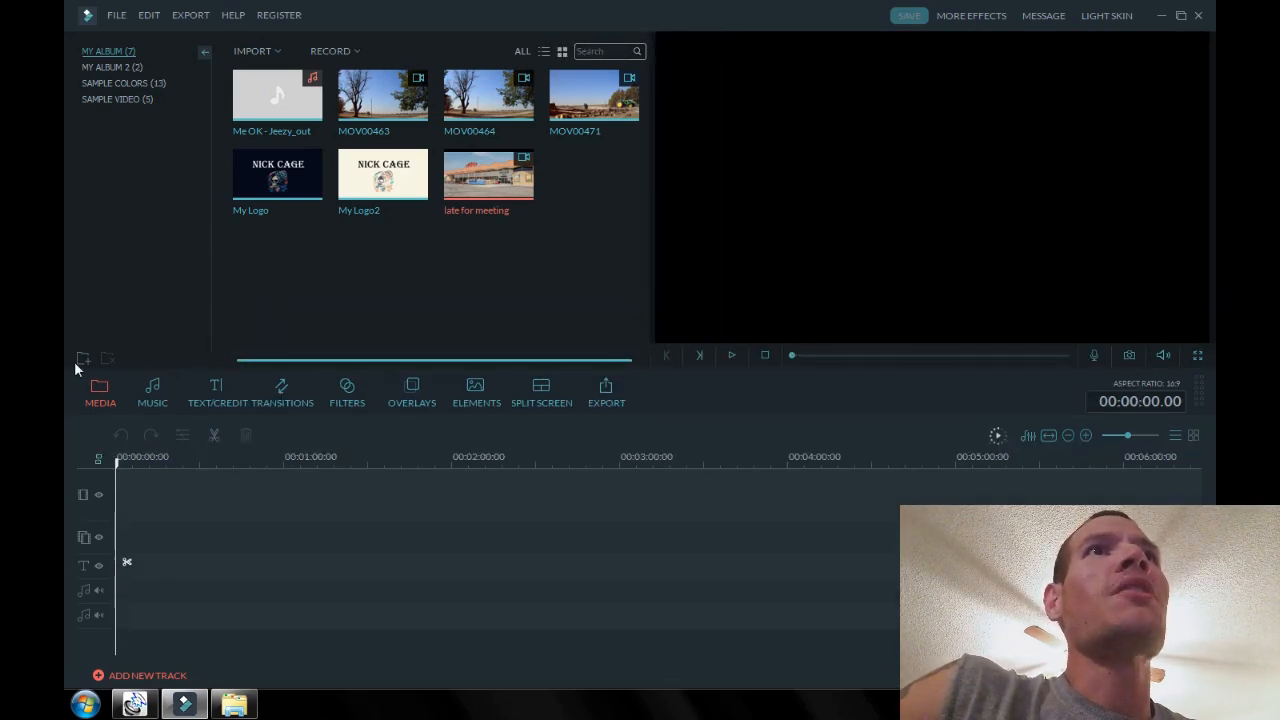
Place the "late for meeting" clip at the start of the video track
{"action": "mouse_move", "coordinate": [513, 190]}
{"action": "left_click_drag", "start_coordinate": [513, 190], "coordinate": [176, 514]}
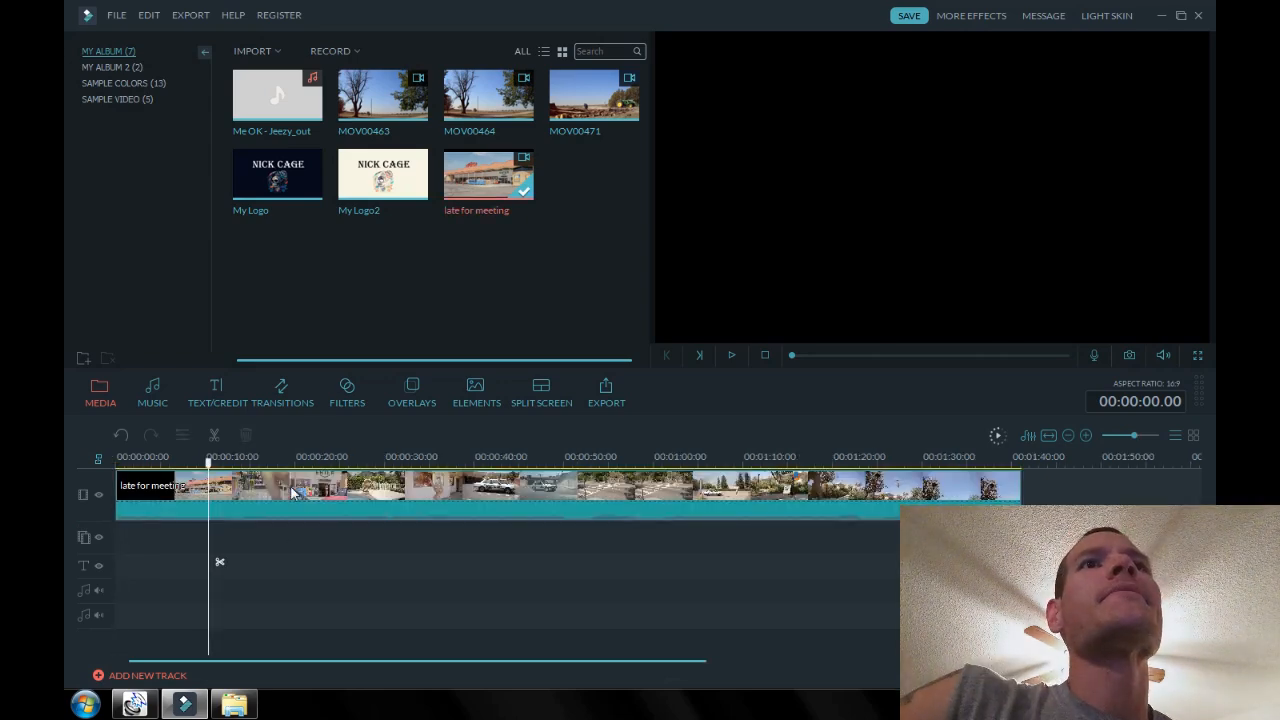
Try a 9:16 crop on the whole "late for meeting" clip with Crop and Zoom
{"action": "right_click", "coordinate": [292, 489]}
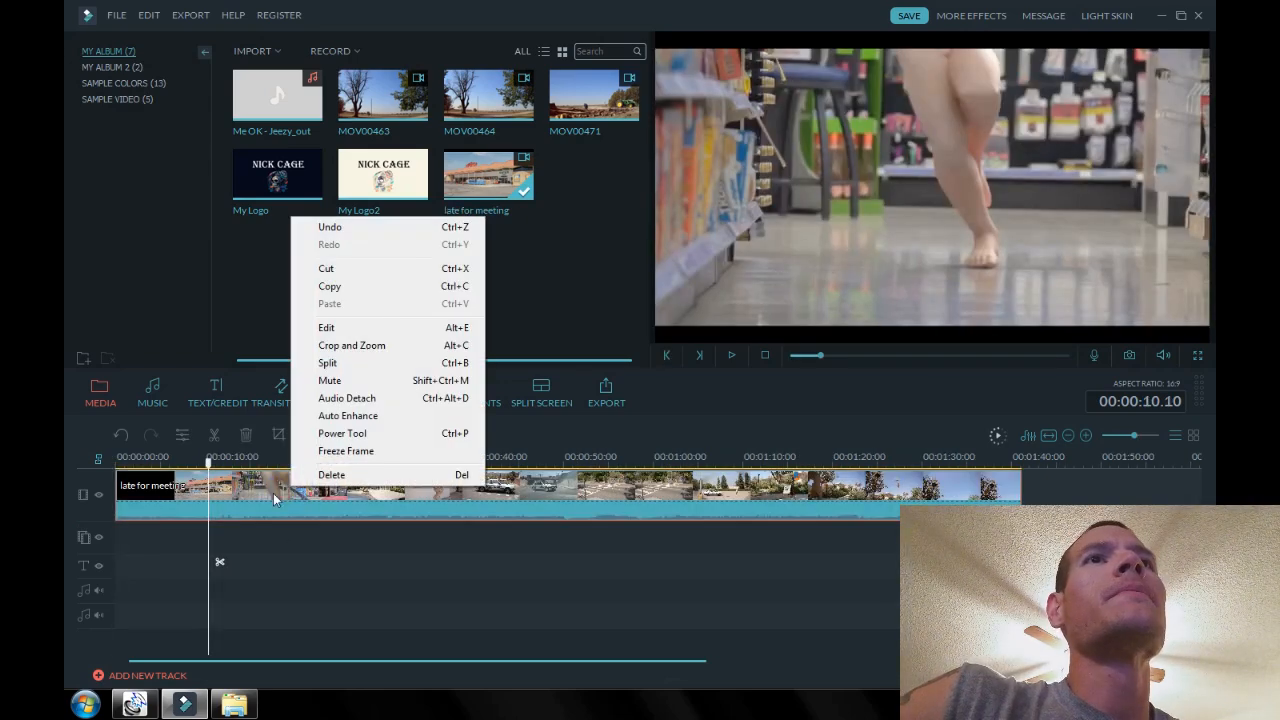
{"action": "left_click", "coordinate": [347, 328]}
{"action": "left_click", "coordinate": [605, 398]}
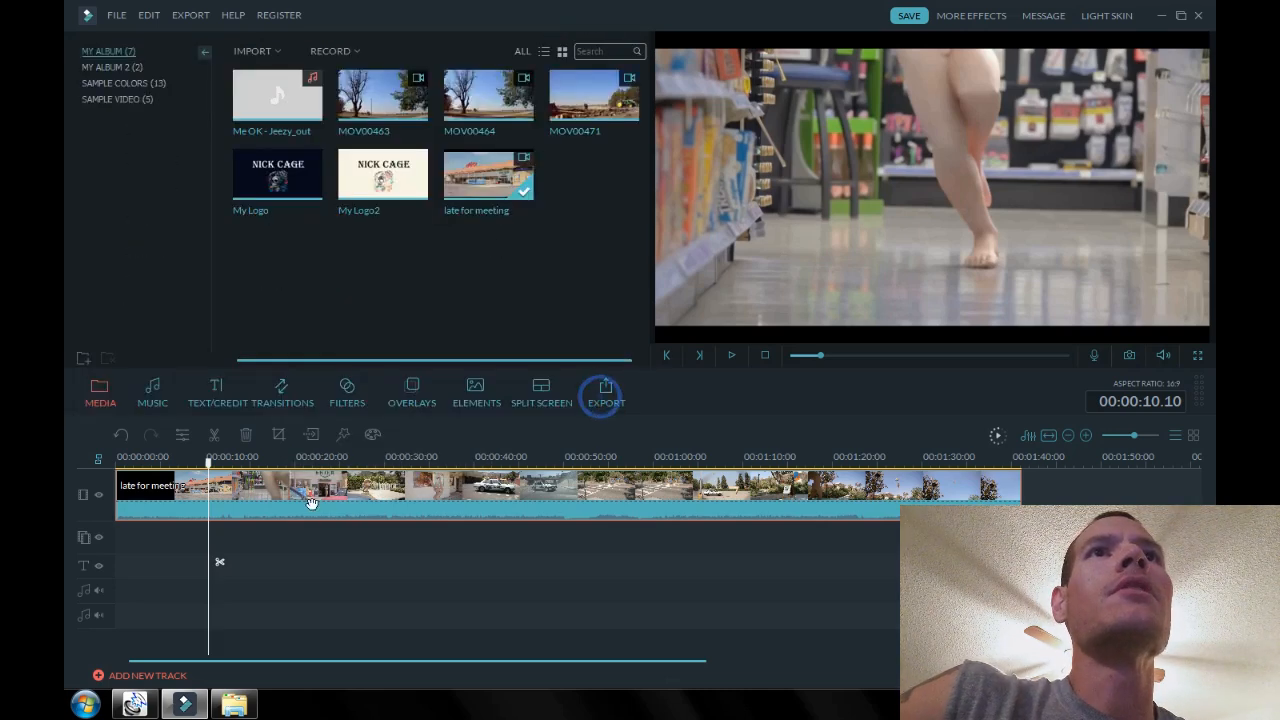
{"action": "right_click", "coordinate": [304, 512]}
{"action": "left_click", "coordinate": [370, 358]}
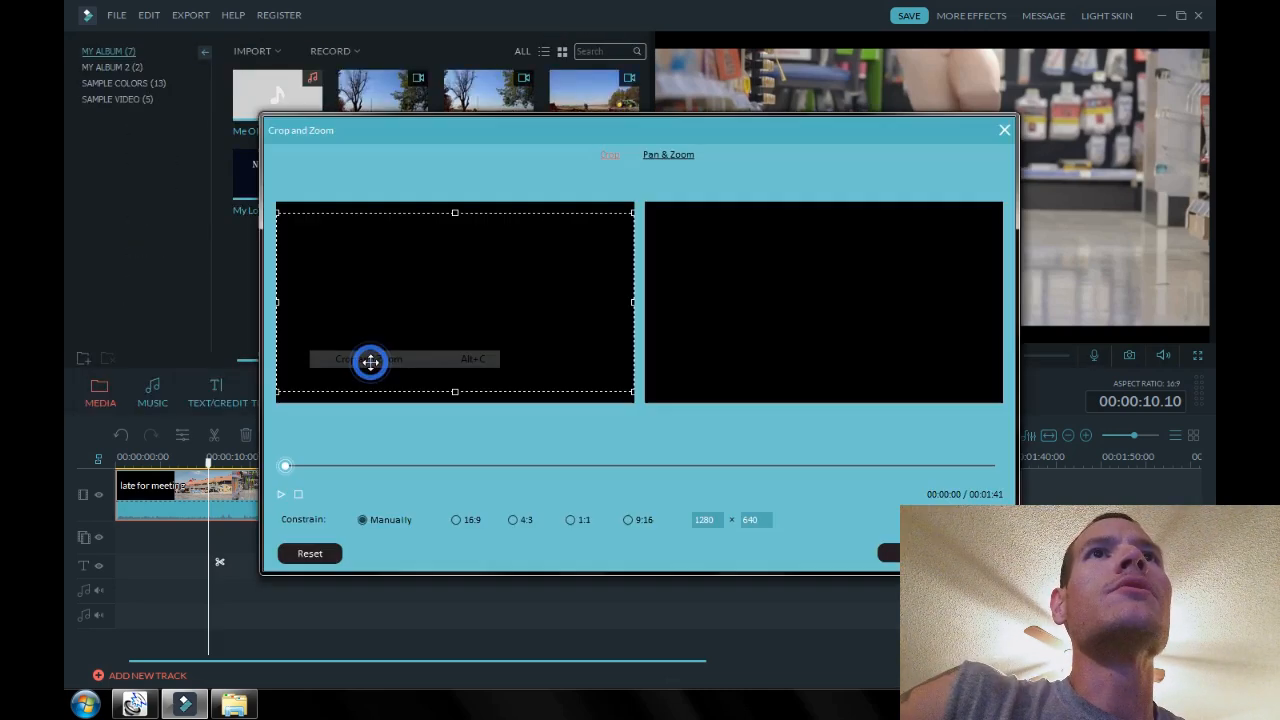
{"action": "left_click_drag", "start_coordinate": [286, 465], "coordinate": [431, 467]}
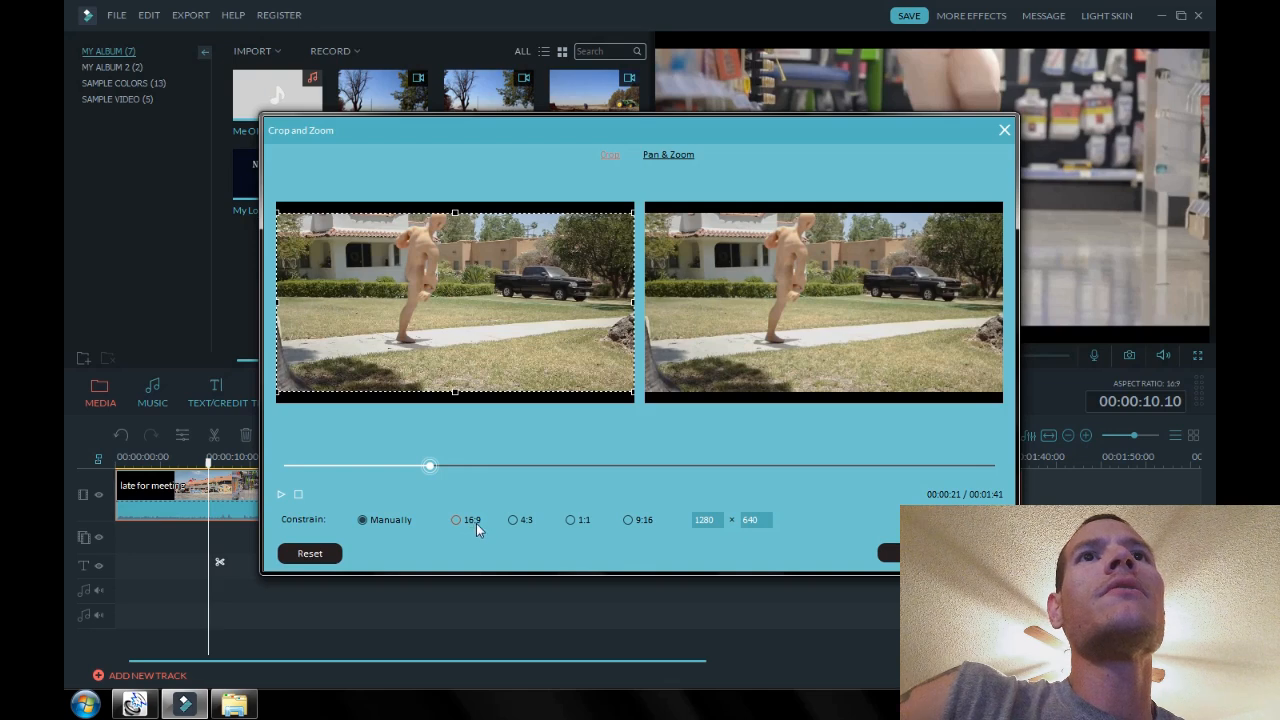
{"action": "left_click", "coordinate": [630, 520]}
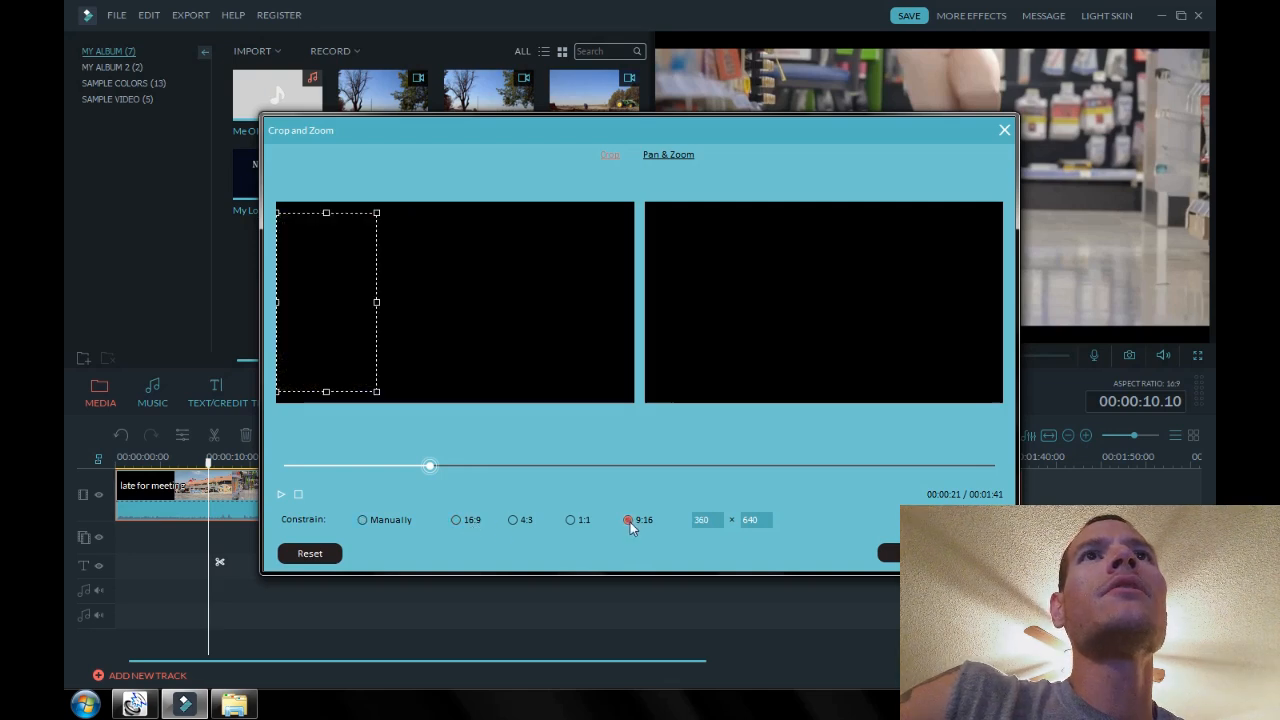
{"action": "left_click", "coordinate": [444, 466]}
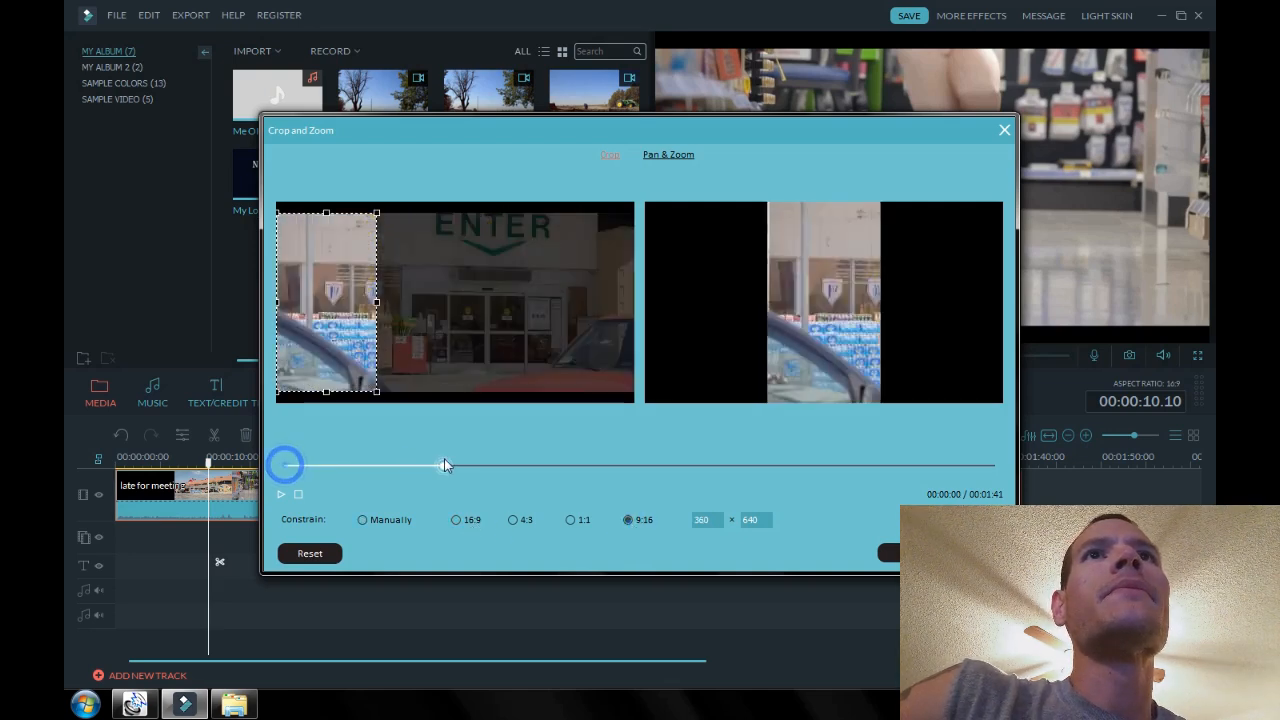
{"action": "key", "text": "Escape"}
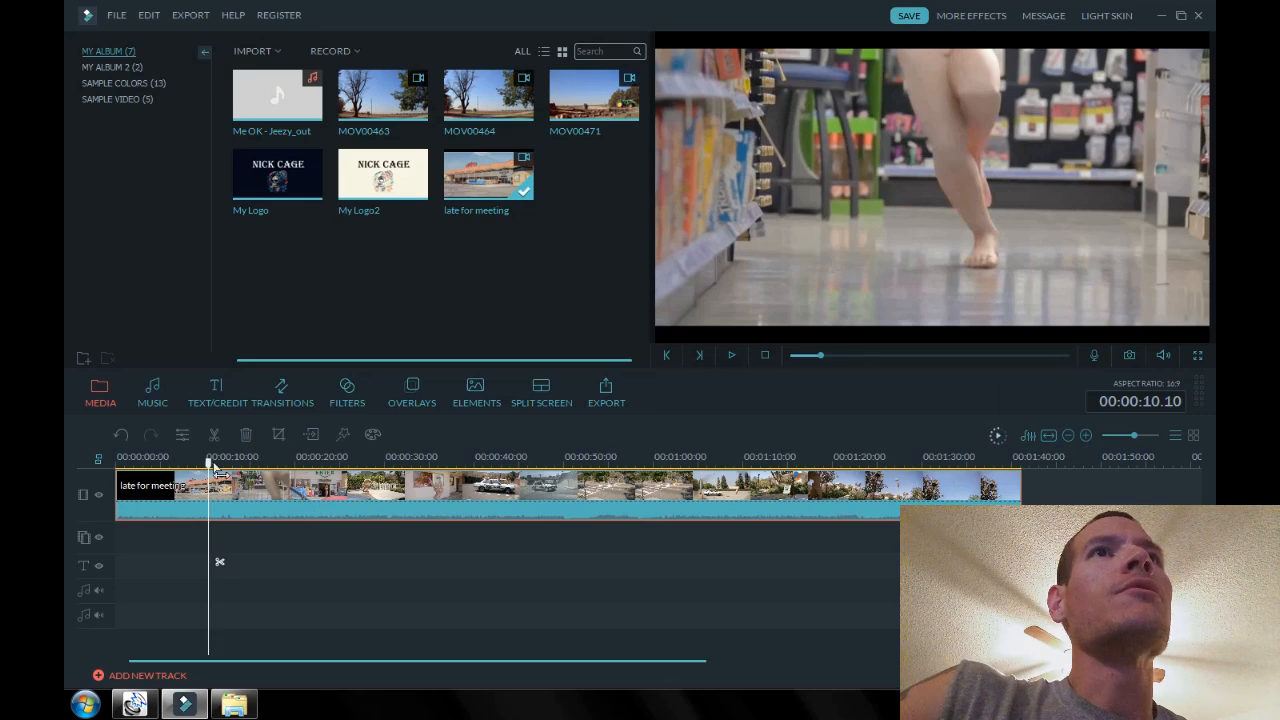
Scrub through the "late for meeting" clip on the timeline to review its scenes and end point
{"action": "left_click_drag", "start_coordinate": [210, 458], "coordinate": [471, 449]}
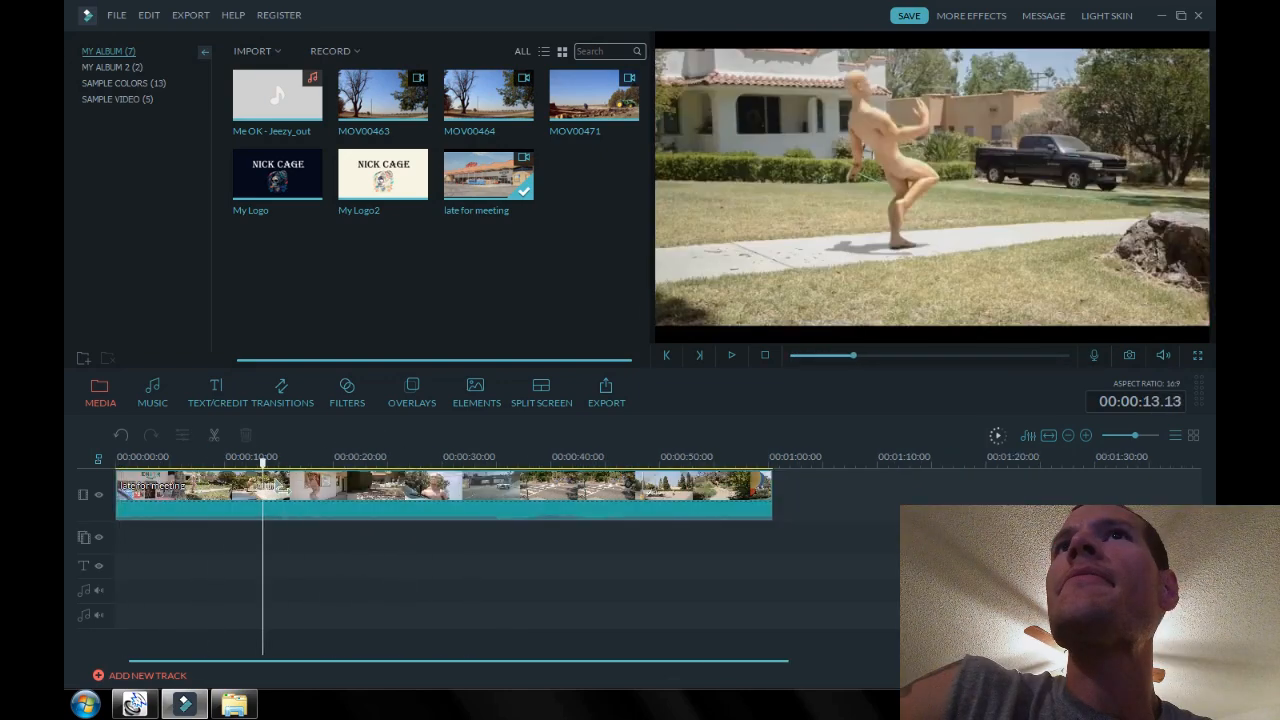
{"action": "left_click_drag", "start_coordinate": [262, 458], "coordinate": [778, 474]}
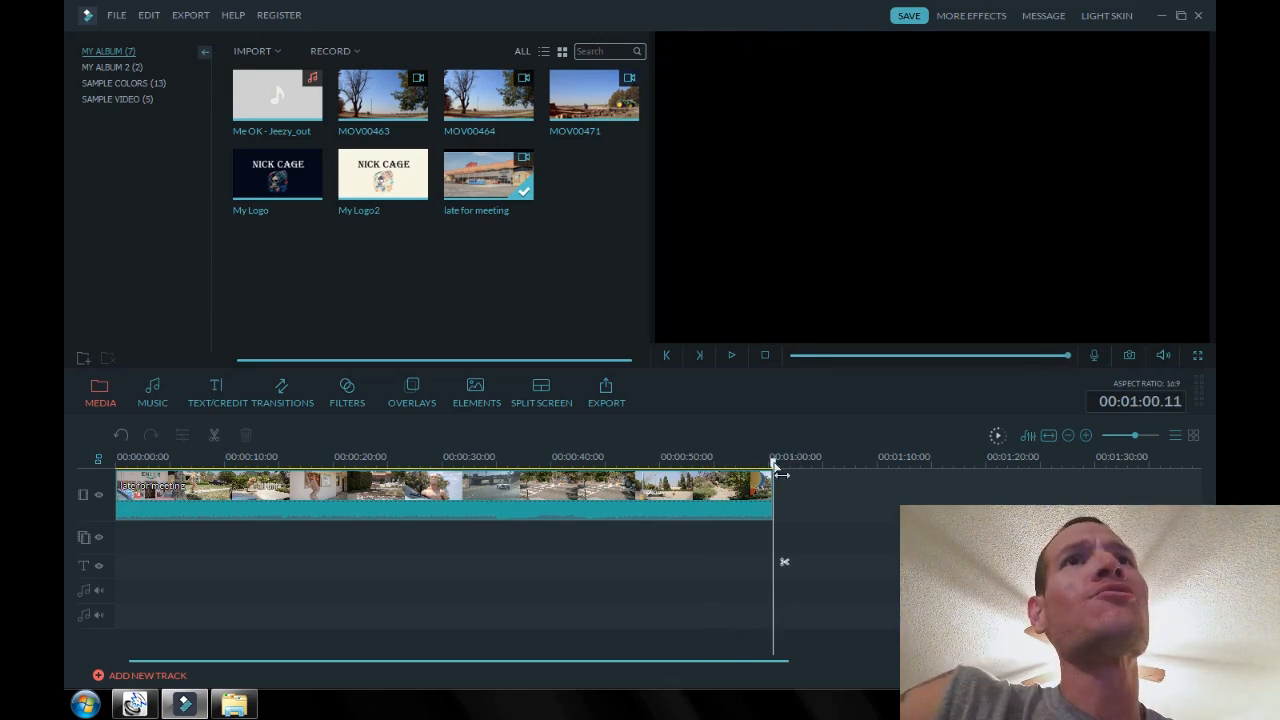
{"action": "left_click_drag", "start_coordinate": [116, 458], "coordinate": [366, 465]}
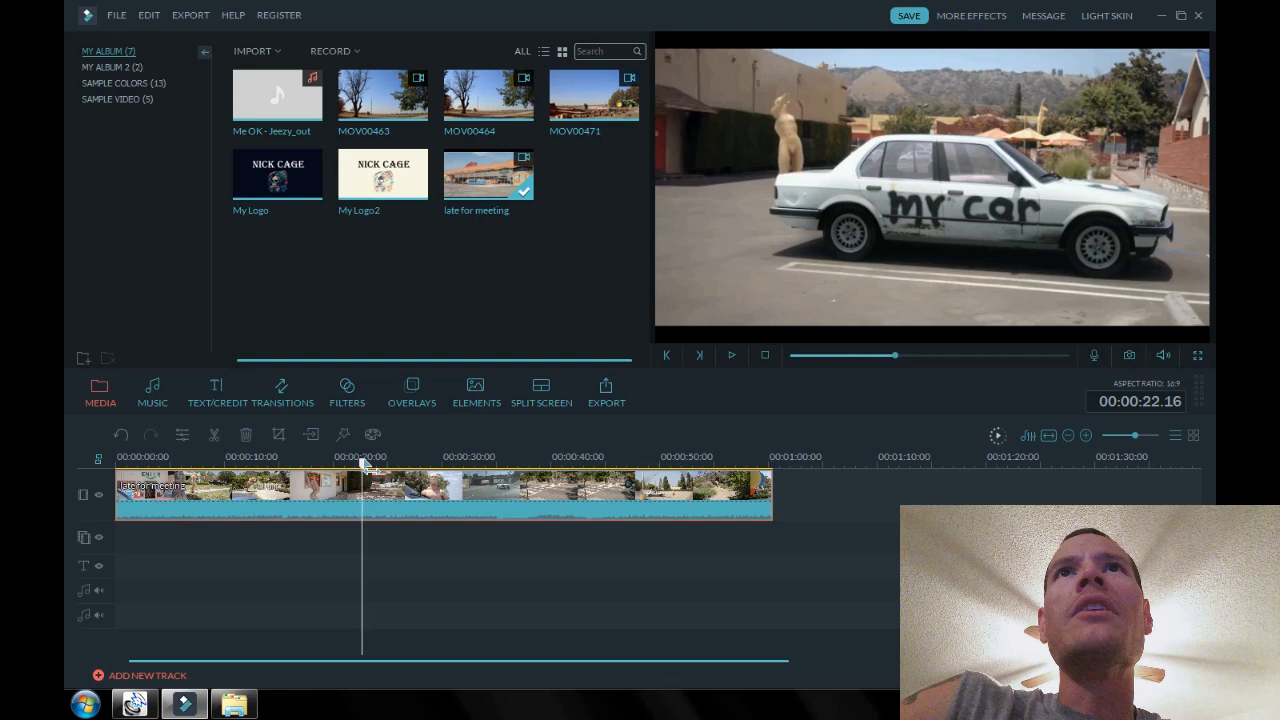
{"action": "left_click_drag", "start_coordinate": [387, 462], "coordinate": [326, 460]}
Detach the audio of the "late for meeting" clip onto its own track
{"action": "right_click", "coordinate": [390, 507]}
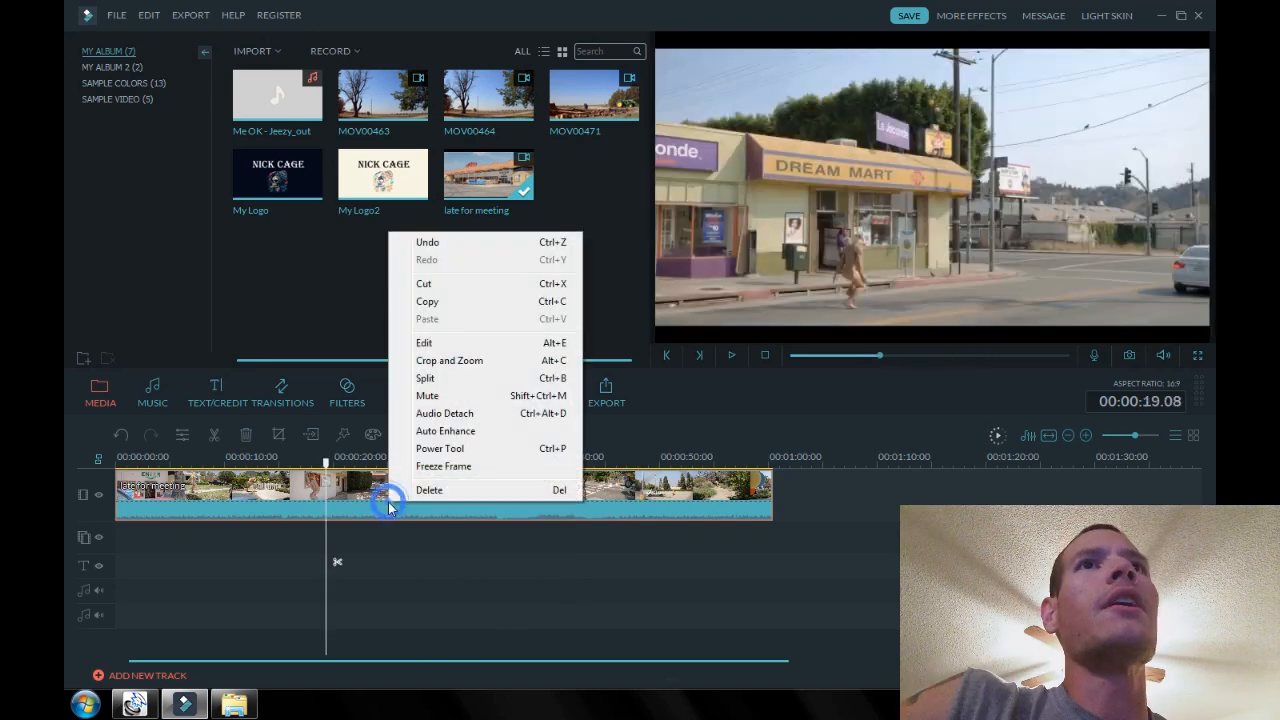
{"action": "right_click", "coordinate": [362, 498]}
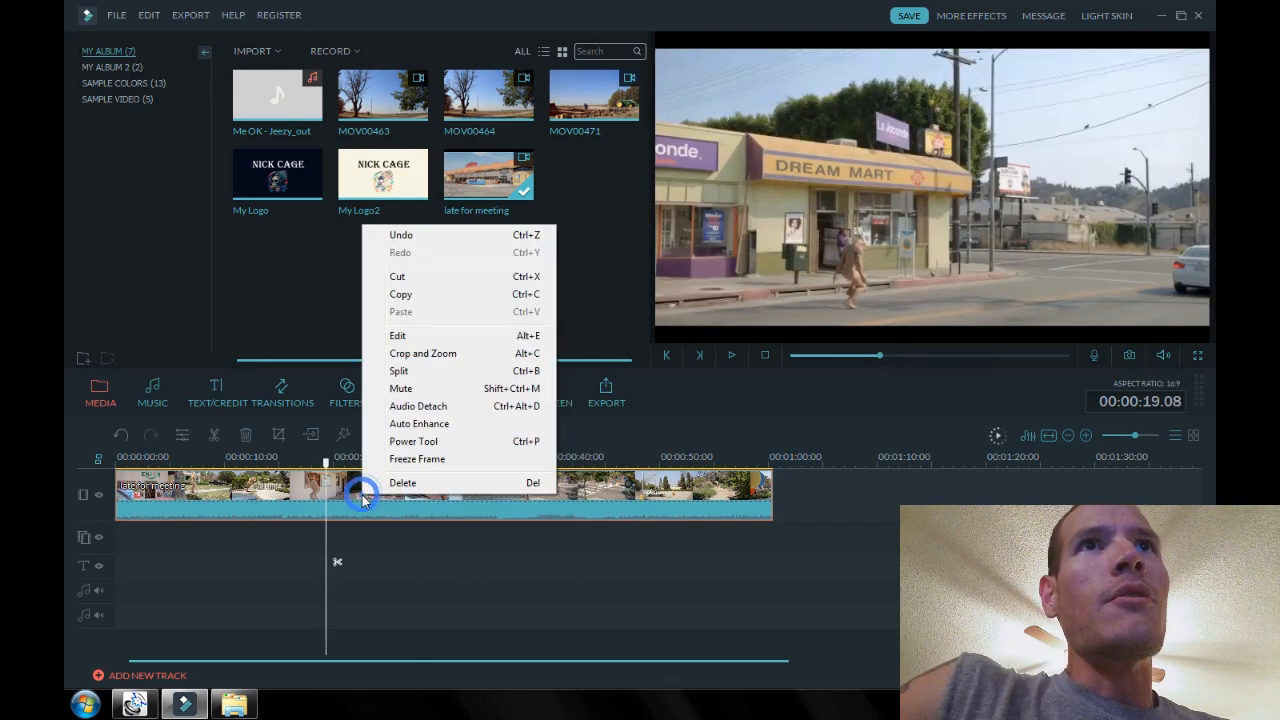
{"action": "left_click", "coordinate": [418, 406]}
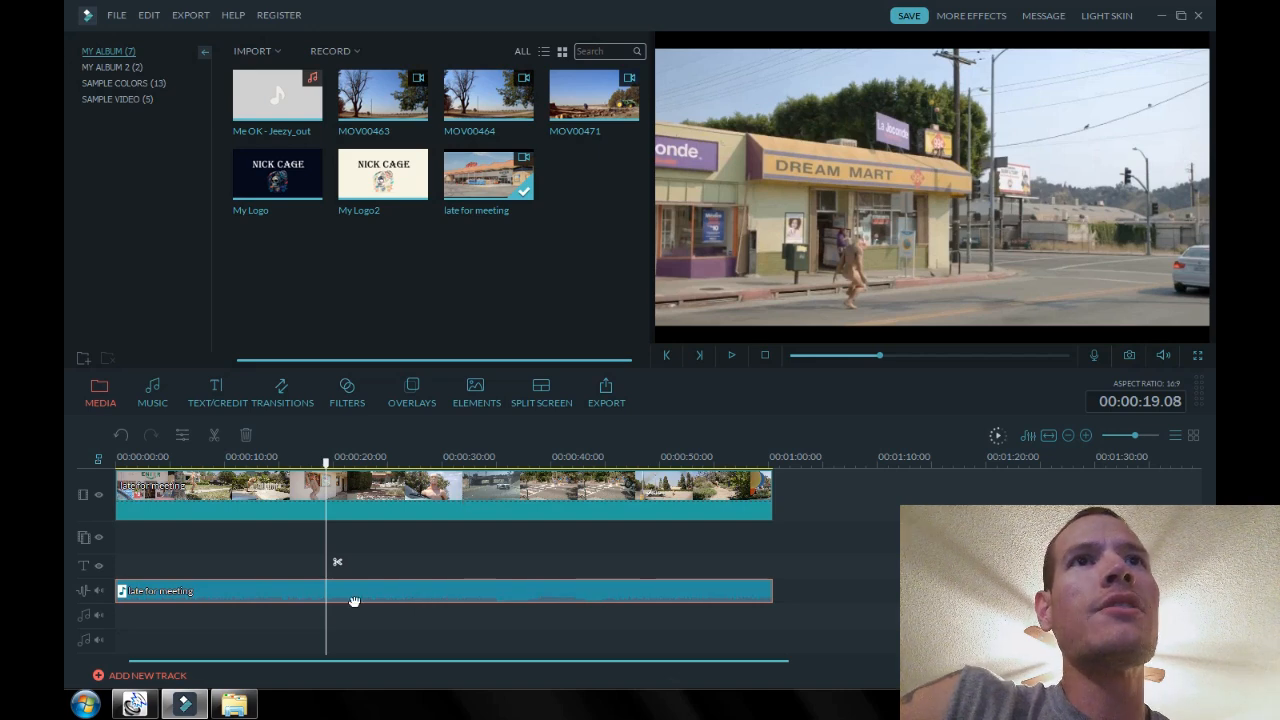
Position the playhead just past the first scene change, at 00:00:04.10
{"action": "left_click_drag", "start_coordinate": [430, 460], "coordinate": [155, 464]}
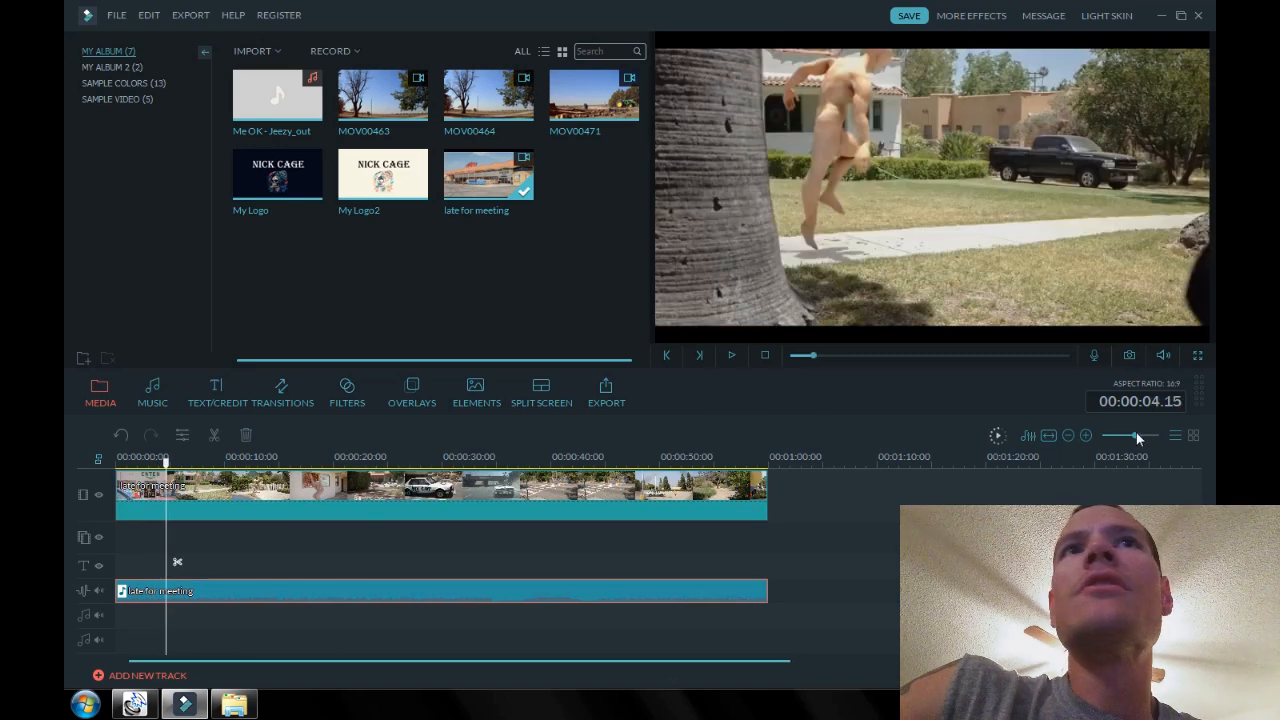
{"action": "left_click_drag", "start_coordinate": [1136, 437], "coordinate": [1146, 436]}
{"action": "left_click", "coordinate": [556, 460]}
{"action": "mouse_move", "coordinate": [556, 460]}
{"action": "left_mouse_down"}
{"action": "mouse_move", "coordinate": [525, 463]}
{"action": "mouse_move", "coordinate": [541, 472]}
{"action": "left_mouse_up"}
Try a 9:16 crop framed on the mannequin in the store entrance and preview how it follows the next scene
{"action": "right_click", "coordinate": [513, 490]}
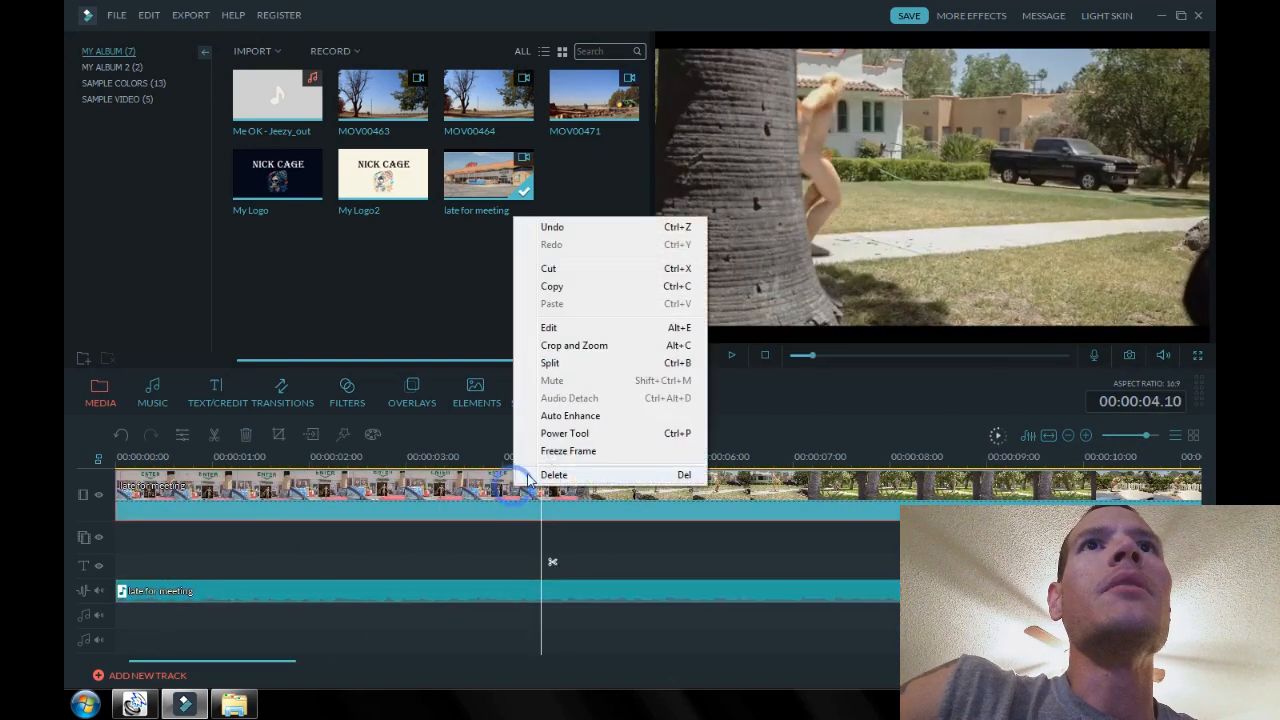
{"action": "left_click", "coordinate": [575, 346]}
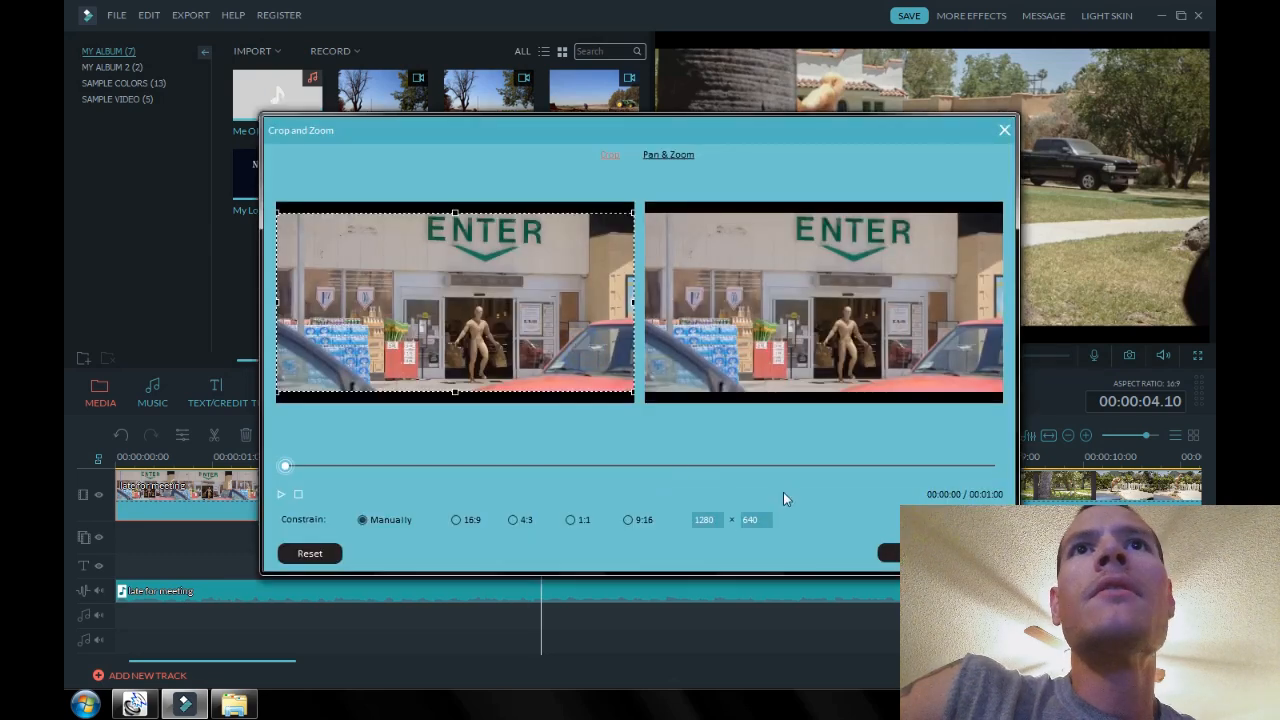
{"action": "left_click", "coordinate": [628, 520]}
{"action": "left_click_drag", "start_coordinate": [360, 330], "coordinate": [496, 331]}
{"action": "left_click", "coordinate": [285, 497]}
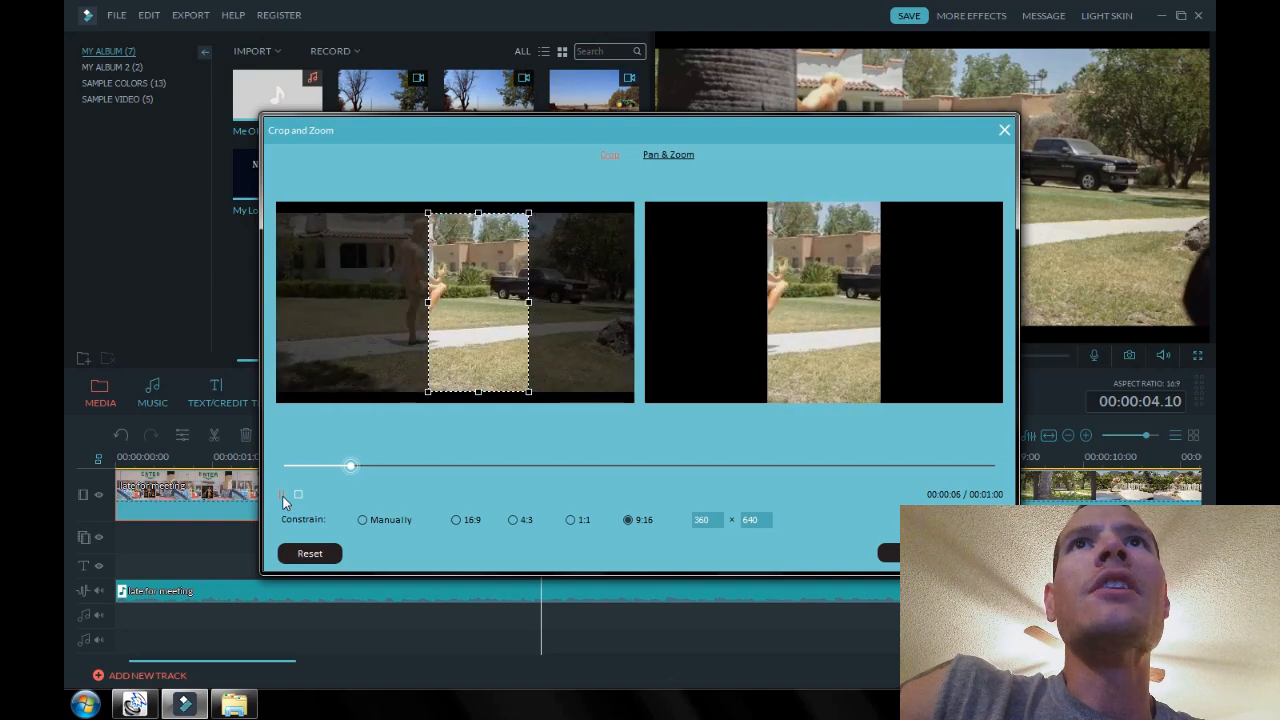
{"action": "left_click", "coordinate": [283, 495]}
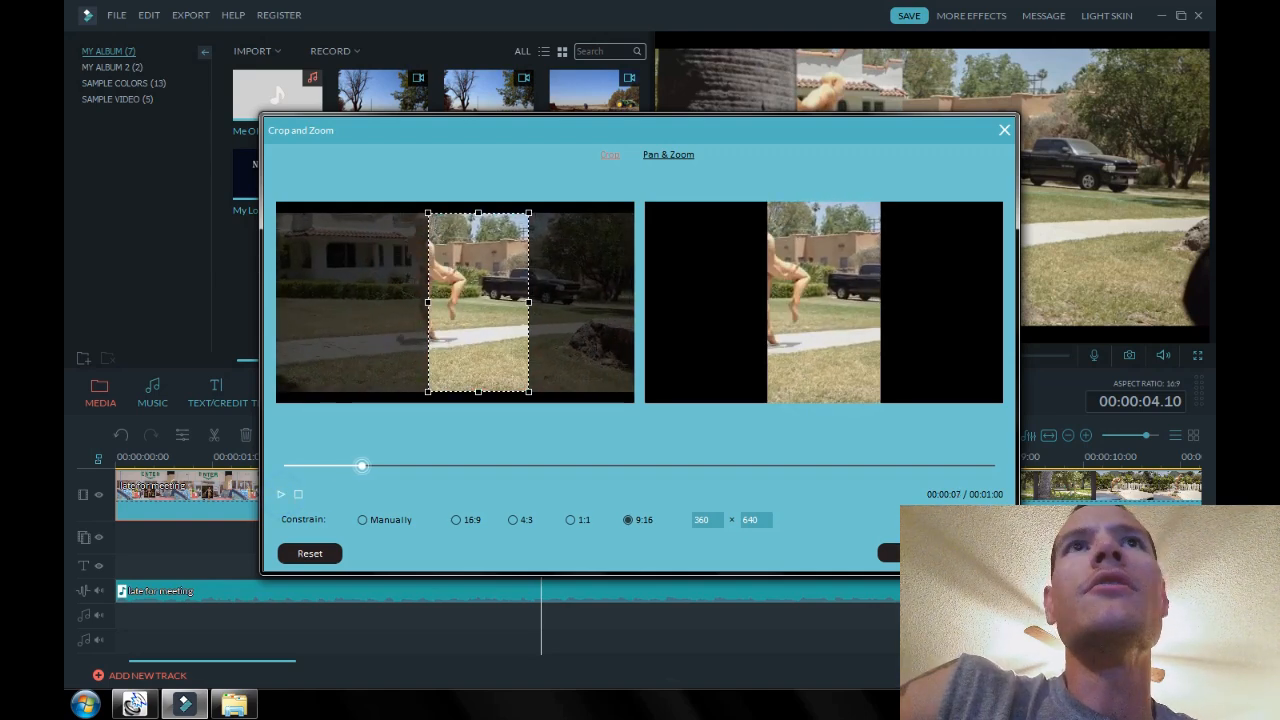
{"action": "left_click", "coordinate": [890, 553]}
Split the video clip at 00:00:04.07 and 00:00:04.08 around the first scene change and delete the one-frame sliver
{"action": "mouse_move", "coordinate": [541, 465]}
{"action": "left_mouse_down"}
{"action": "mouse_move", "coordinate": [514, 465]}
{"action": "mouse_move", "coordinate": [530, 466]}
{"action": "left_mouse_up"}
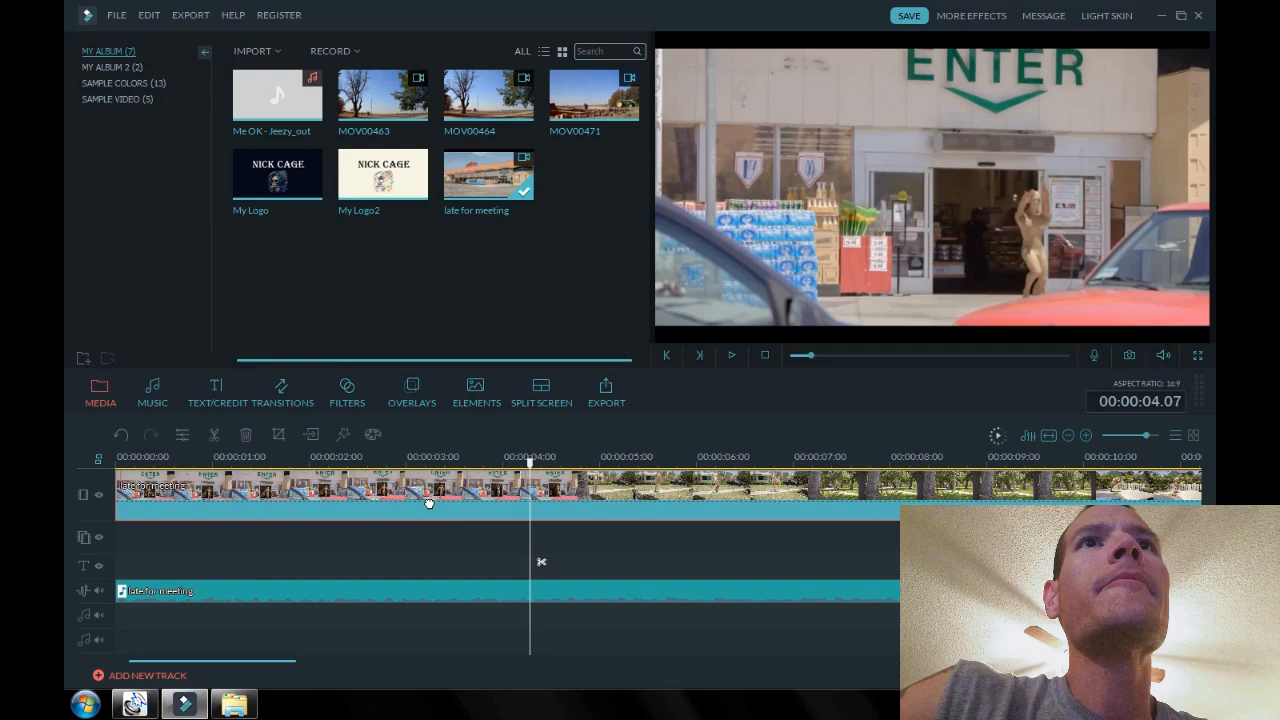
{"action": "left_click", "coordinate": [213, 434]}
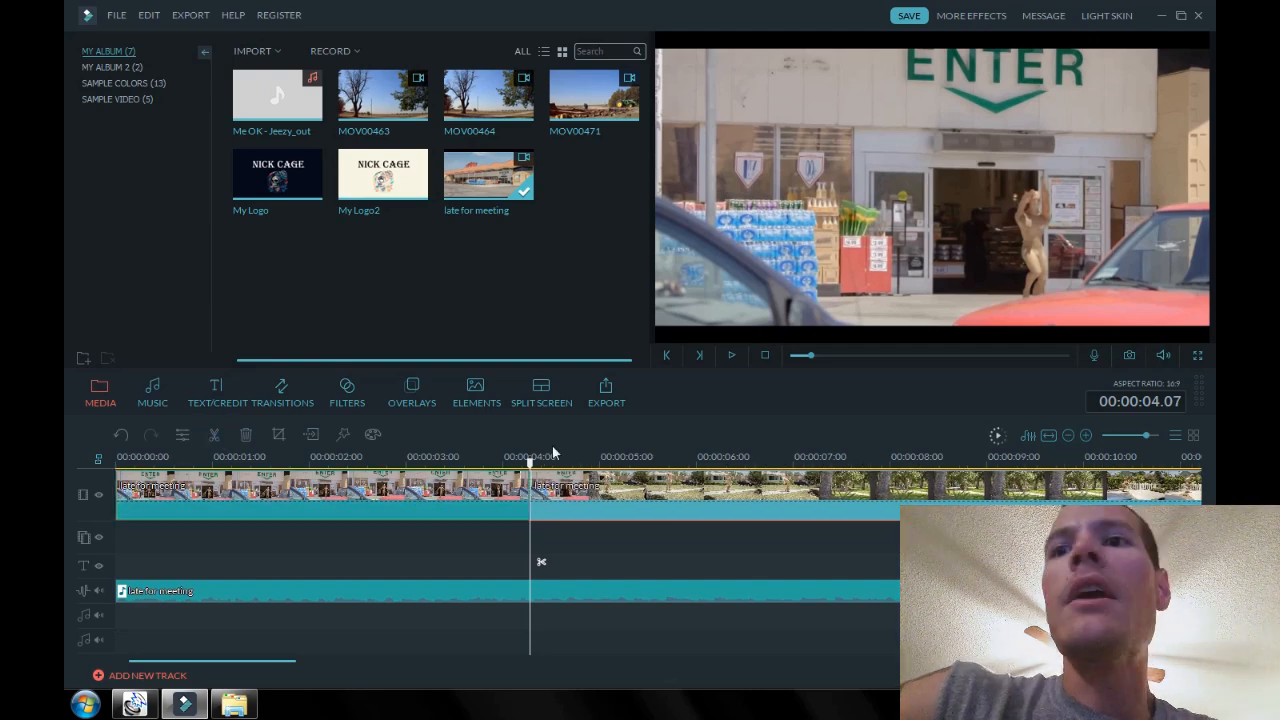
{"action": "key", "text": "Right"}
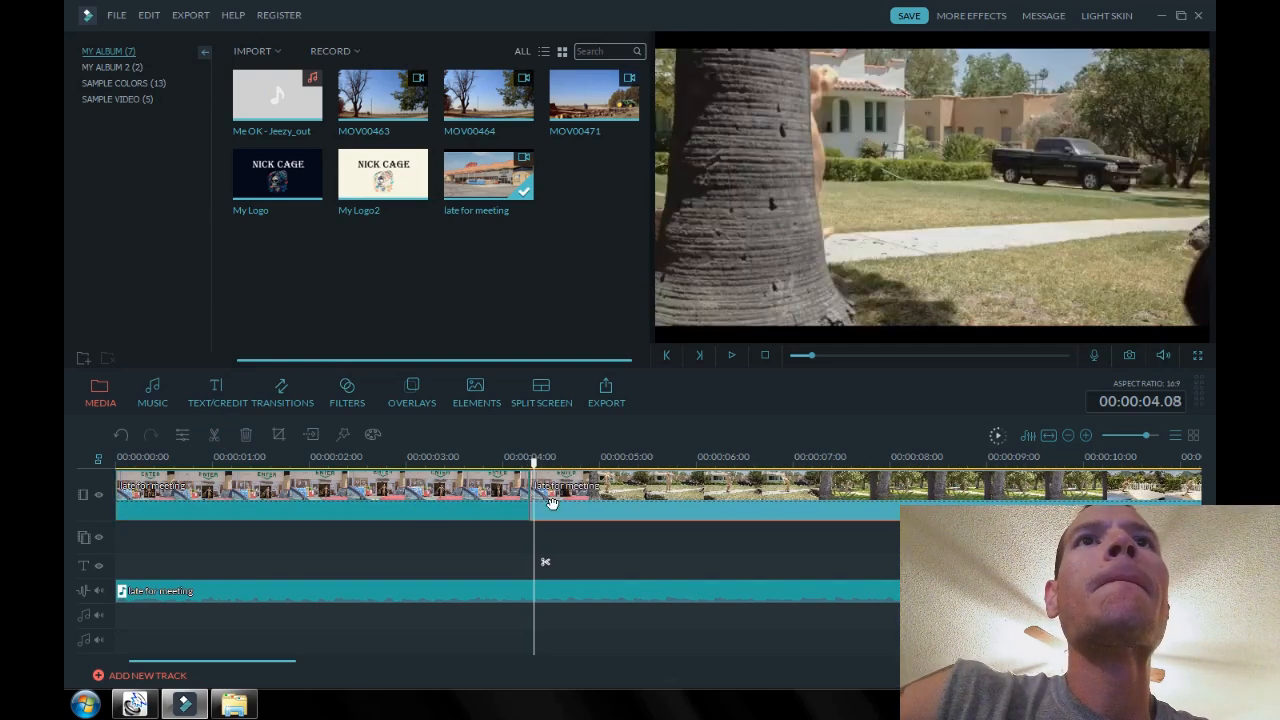
{"action": "left_click", "coordinate": [213, 433]}
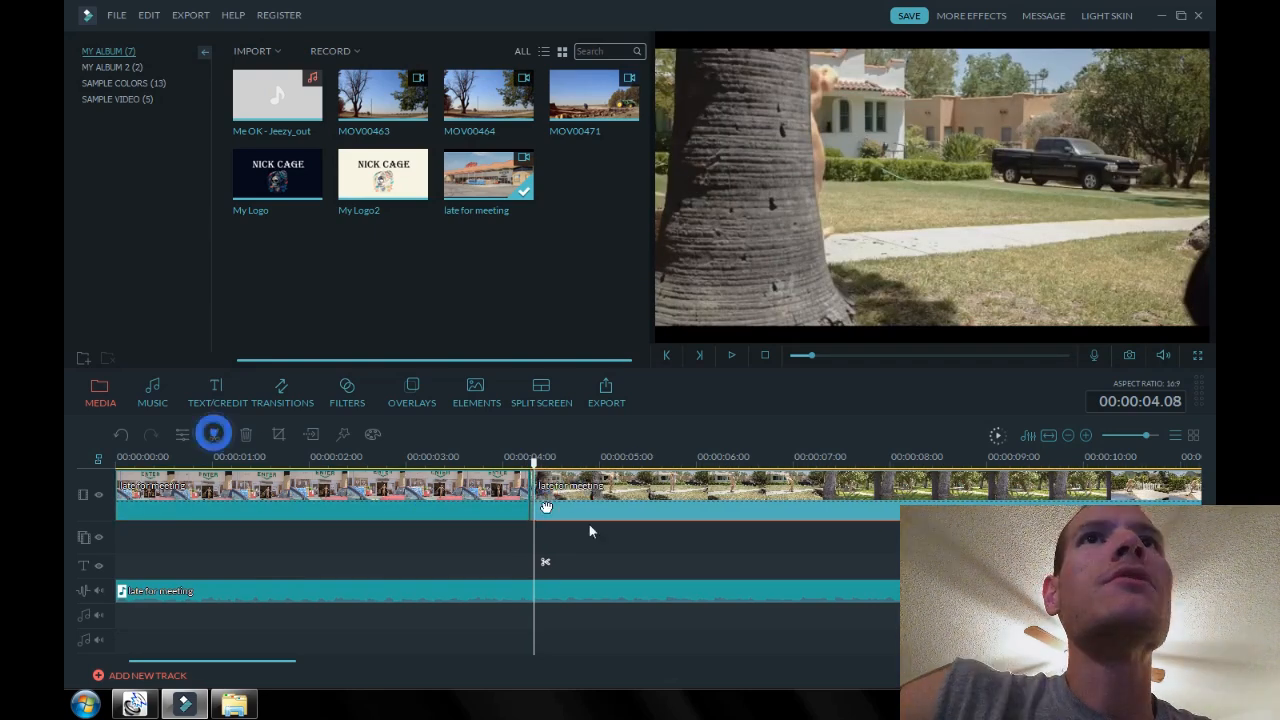
{"action": "right_click", "coordinate": [531, 506]}
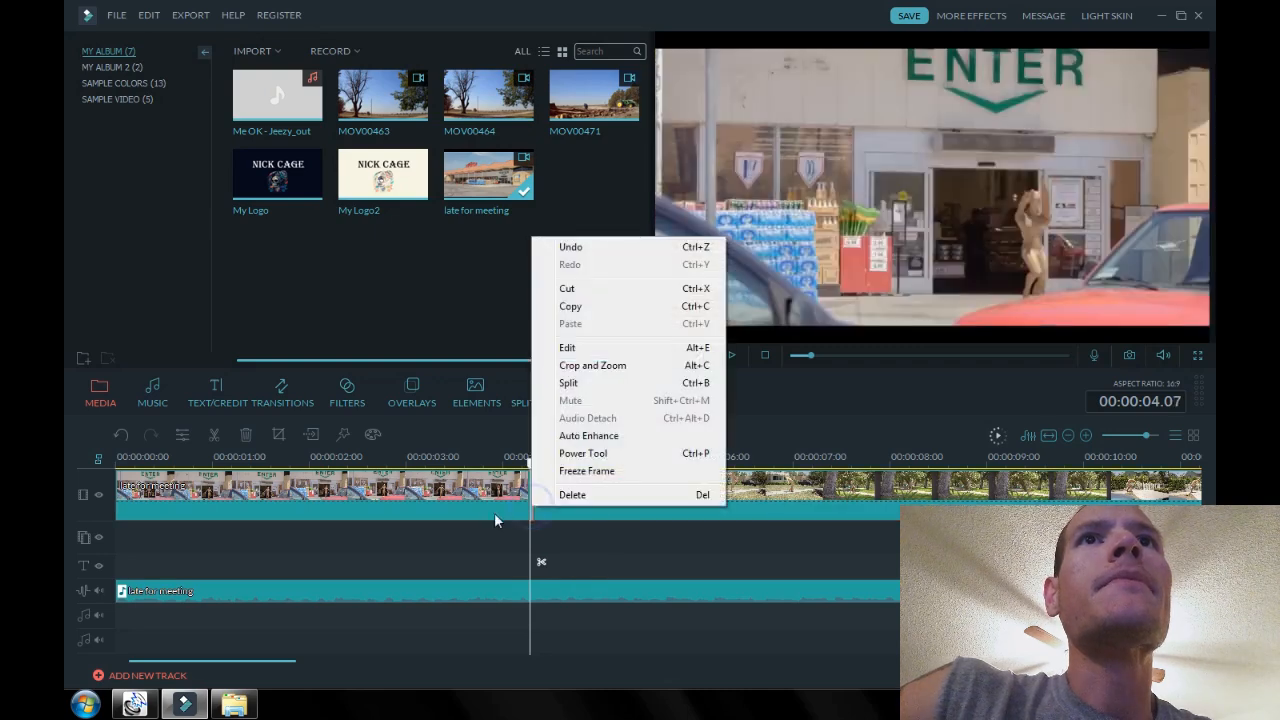
{"action": "left_click", "coordinate": [592, 495]}
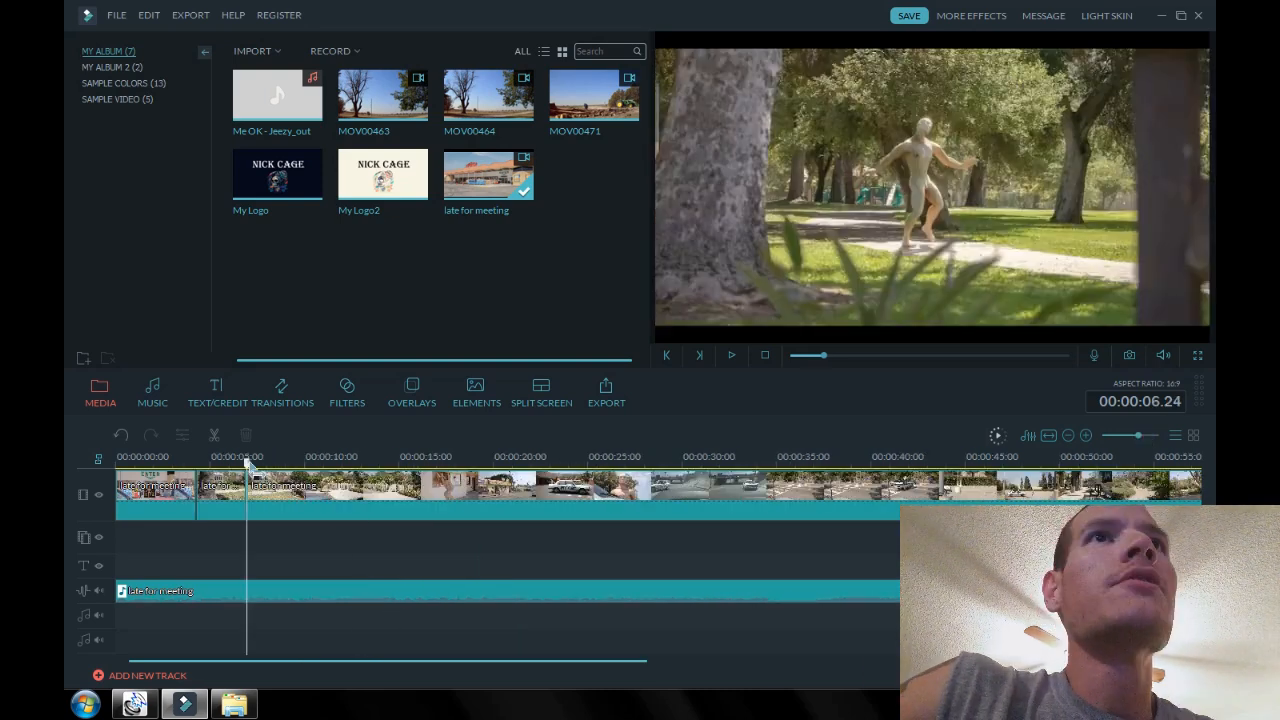
Split the video clip at the scene change near 00:00:09.15
{"action": "left_click_drag", "start_coordinate": [246, 461], "coordinate": [298, 467]}
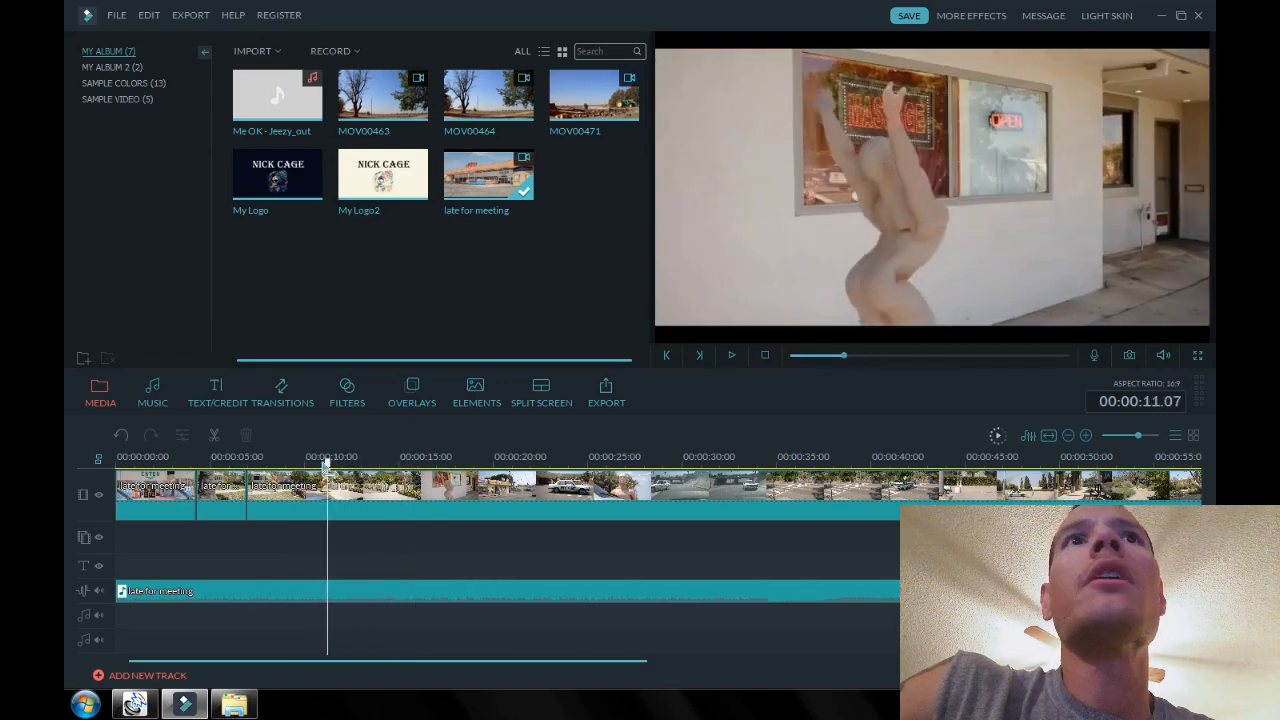
{"action": "left_click", "coordinate": [192, 458]}
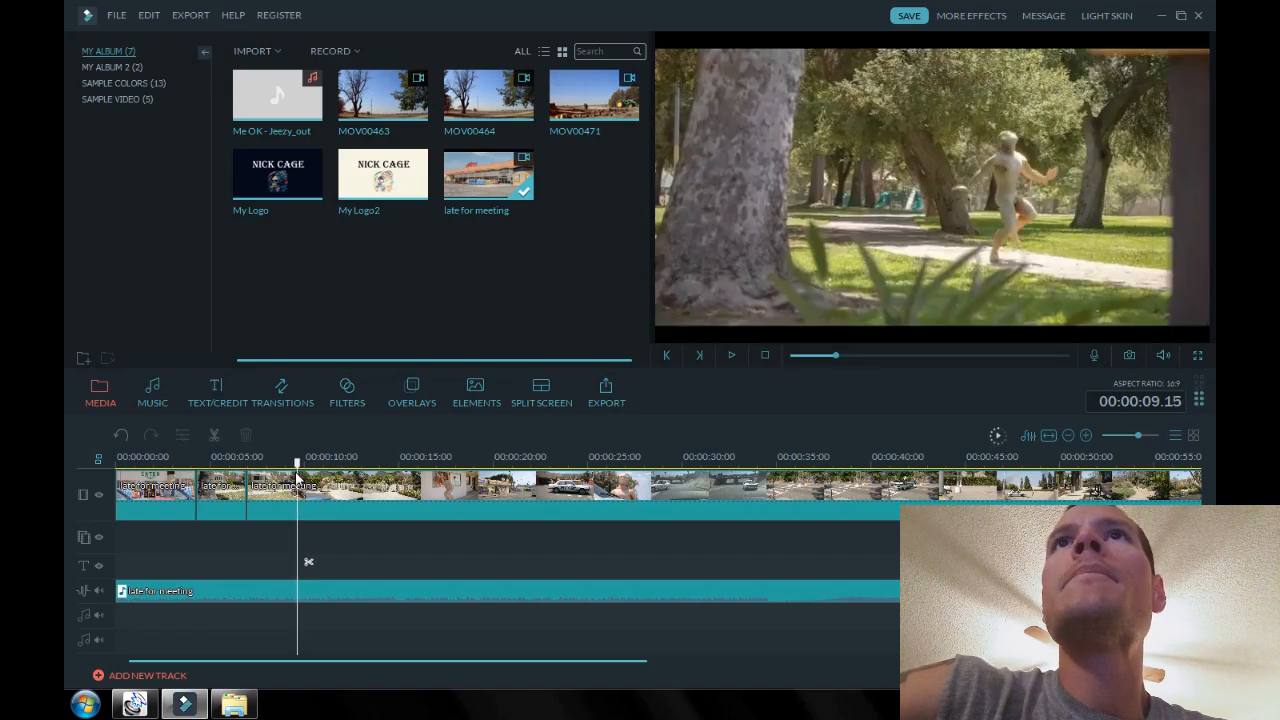
{"action": "left_click", "coordinate": [214, 435]}
{"action": "left_click_drag", "start_coordinate": [1138, 435], "coordinate": [1136, 435]}
Split the video clip at each of the following scene changes between about 00:00:12 and 00:00:25
{"action": "left_click", "coordinate": [309, 460]}
{"action": "left_click", "coordinate": [214, 435]}
{"action": "left_click", "coordinate": [358, 462]}
{"action": "left_click_drag", "start_coordinate": [359, 463], "coordinate": [377, 463]}
{"action": "mouse_move", "coordinate": [1136, 435]}
{"action": "left_mouse_down"}
{"action": "mouse_move", "coordinate": [1151, 435]}
{"action": "mouse_move", "coordinate": [1136, 435]}
{"action": "left_mouse_up"}
{"action": "left_click", "coordinate": [214, 435]}
{"action": "left_click", "coordinate": [251, 462]}
{"action": "left_click", "coordinate": [214, 435]}
{"action": "left_click", "coordinate": [426, 460]}
{"action": "left_click", "coordinate": [215, 436]}
{"action": "left_click_drag", "start_coordinate": [477, 462], "coordinate": [532, 452]}
{"action": "left_click", "coordinate": [214, 435]}
Continue splitting the video clip at each scene change between about 00:00:27 and 00:00:34
{"action": "left_click_drag", "start_coordinate": [1136, 435], "coordinate": [1136, 436]}
{"action": "left_click_drag", "start_coordinate": [474, 462], "coordinate": [518, 462]}
{"action": "key", "text": "ctrl+b"}
{"action": "left_click_drag", "start_coordinate": [518, 462], "coordinate": [551, 463]}
{"action": "key", "text": "ctrl+b"}
{"action": "mouse_move", "coordinate": [1136, 435]}
{"action": "left_mouse_down"}
{"action": "mouse_move", "coordinate": [1157, 435]}
{"action": "mouse_move", "coordinate": [1135, 435]}
{"action": "left_mouse_up"}
{"action": "left_click", "coordinate": [575, 459]}
{"action": "key", "text": "ctrl+b"}
{"action": "left_click_drag", "start_coordinate": [631, 462], "coordinate": [689, 463]}
{"action": "left_click_drag", "start_coordinate": [1135, 435], "coordinate": [1156, 435]}
{"action": "key", "text": "ctrl+b"}
Try a further split in the later part of the video clip and undo it
{"action": "left_click_drag", "start_coordinate": [1156, 435], "coordinate": [1137, 436]}
{"action": "left_click_drag", "start_coordinate": [670, 462], "coordinate": [714, 462]}
{"action": "left_click", "coordinate": [214, 435]}
{"action": "left_click_drag", "start_coordinate": [1137, 435], "coordinate": [1156, 435]}
{"action": "key", "text": "ctrl+z"}
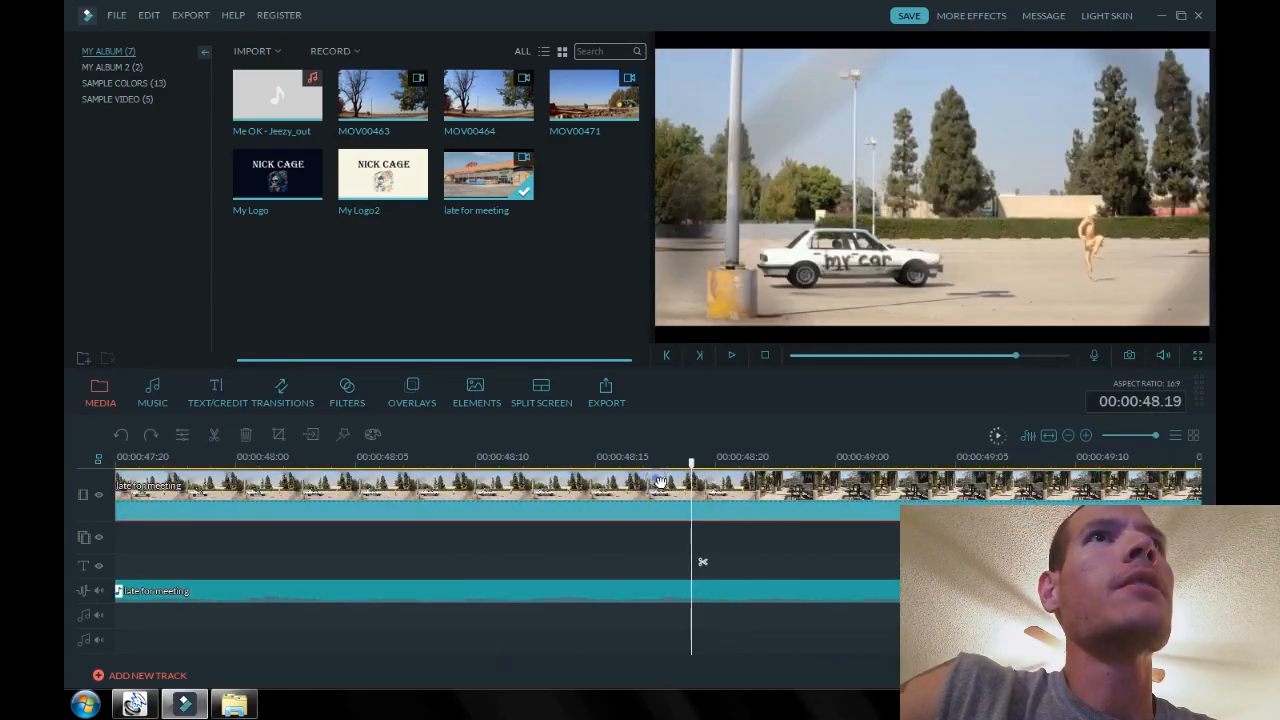
Split the video clip at the scene changes near 00:00:48 and 00:00:51, playing a short section to locate the cut
{"action": "scroll", "coordinate": [670, 496], "scroll_direction": "down", "scroll_amount": 5}
{"action": "left_click_drag", "start_coordinate": [803, 660], "coordinate": [837, 660]}
{"action": "key", "text": "ctrl+b"}
{"action": "left_click_drag", "start_coordinate": [580, 462], "coordinate": [606, 460]}
{"action": "left_click", "coordinate": [731, 356]}
{"action": "key", "text": "space"}
{"action": "left_click_drag", "start_coordinate": [1137, 435], "coordinate": [1140, 435]}
{"action": "left_click_drag", "start_coordinate": [677, 462], "coordinate": [663, 462]}
{"action": "key", "text": "ctrl+b"}
Split the video clip at the remaining scene changes between about 00:00:54 and 00:00:58
{"action": "left_click_drag", "start_coordinate": [1140, 435], "coordinate": [1138, 435]}
{"action": "left_click_drag", "start_coordinate": [646, 460], "coordinate": [671, 460]}
{"action": "key", "text": "ctrl+b"}
{"action": "left_click_drag", "start_coordinate": [1138, 435], "coordinate": [1143, 435]}
{"action": "left_click_drag", "start_coordinate": [649, 462], "coordinate": [797, 462]}
{"action": "key", "text": "ctrl+b"}
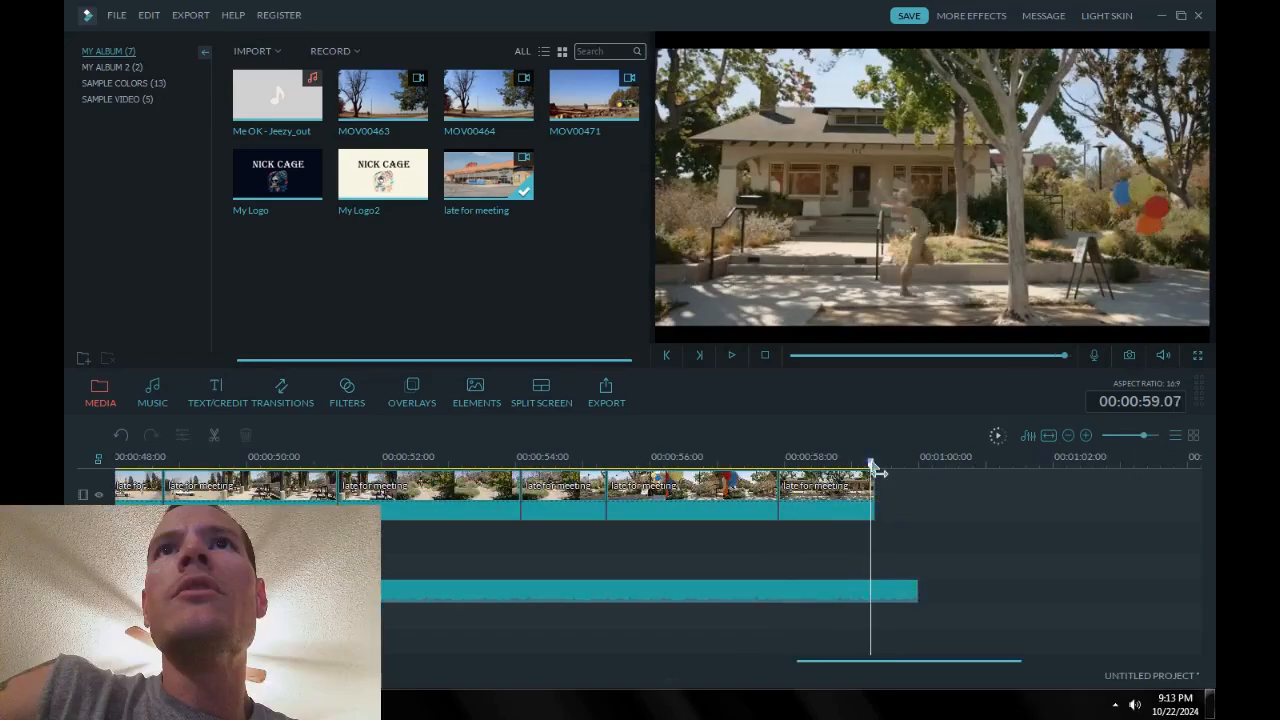
Split the detached audio at the end of the video, 00:00:59.09, and delete the excess audio after it
{"action": "left_click_drag", "start_coordinate": [871, 466], "coordinate": [877, 470]}
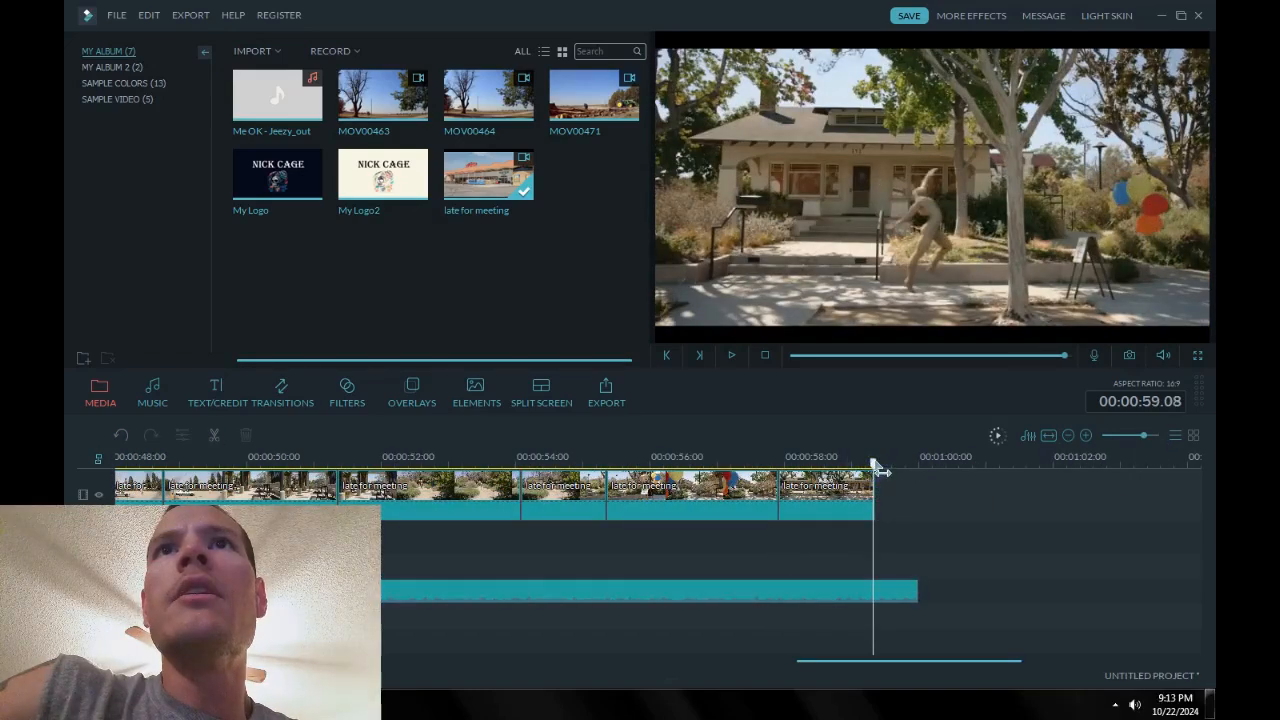
{"action": "left_click_drag", "start_coordinate": [1145, 436], "coordinate": [1160, 435]}
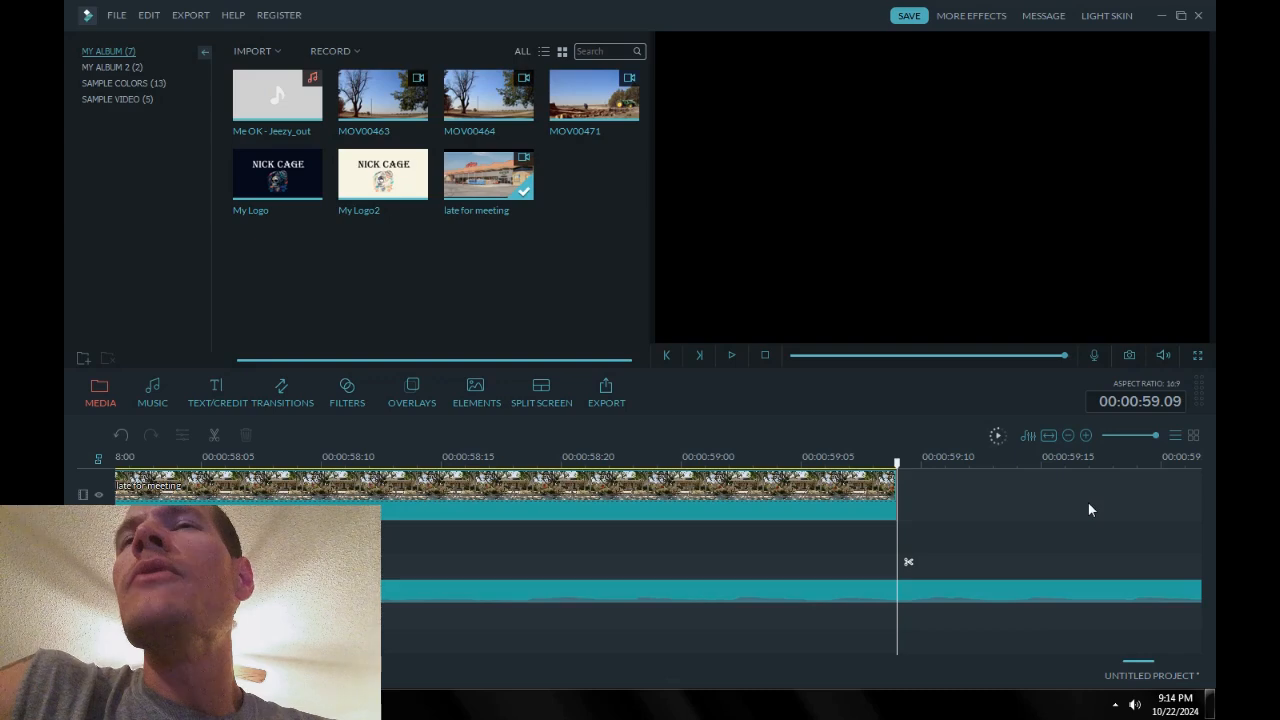
{"action": "left_click_drag", "start_coordinate": [1155, 435], "coordinate": [1149, 437]}
{"action": "left_click", "coordinate": [888, 592]}
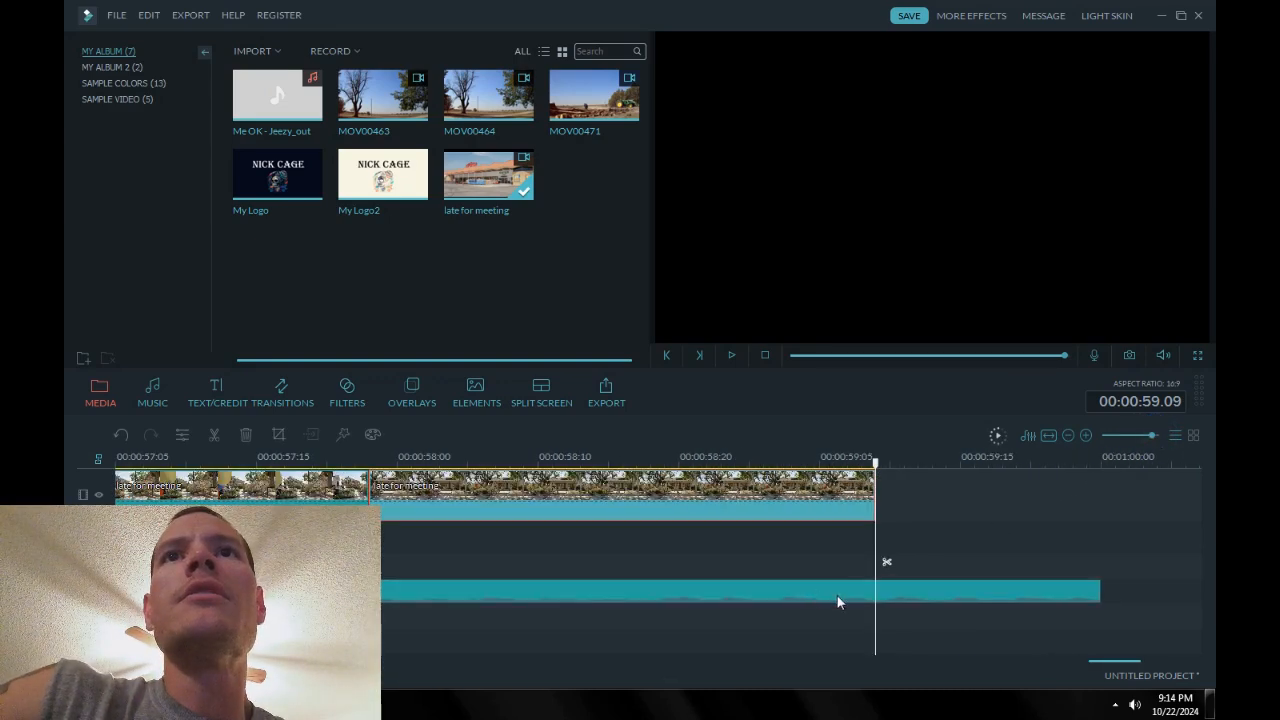
{"action": "left_click", "coordinate": [840, 597]}
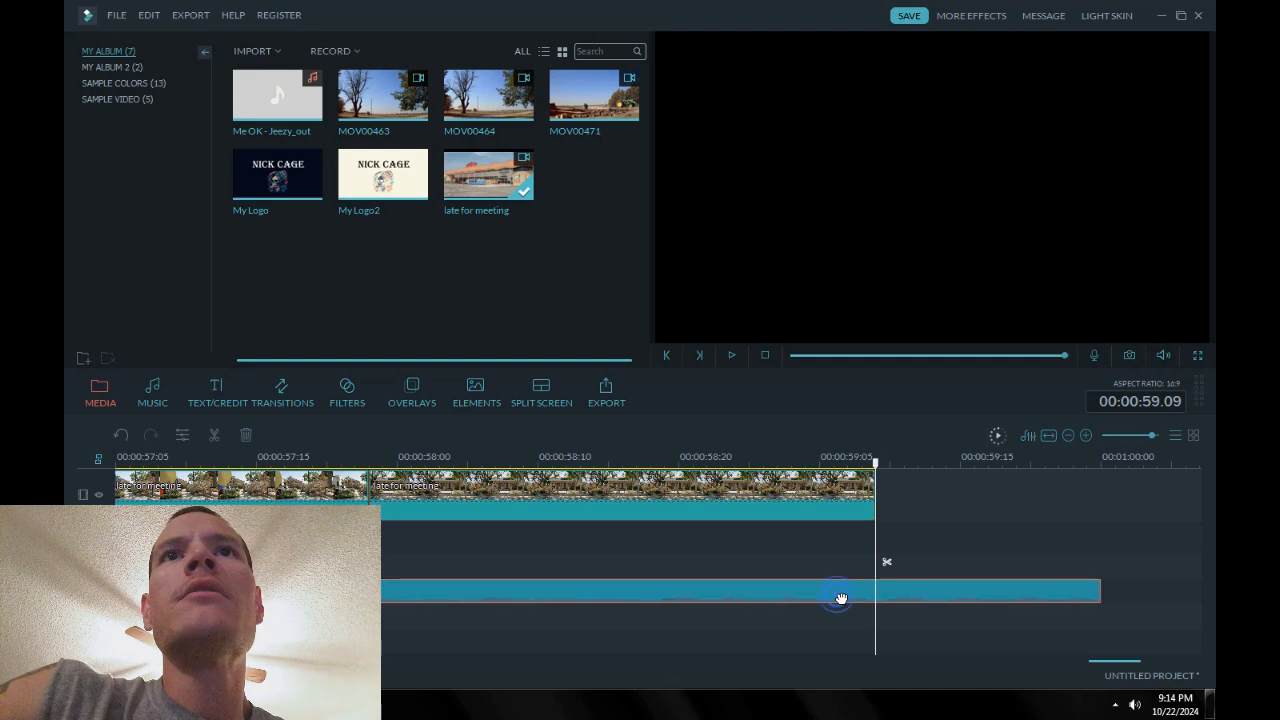
{"action": "left_click", "coordinate": [213, 434]}
{"action": "right_click", "coordinate": [937, 590]}
{"action": "left_click", "coordinate": [975, 580]}
Apply a 9:16 crop to the first clip, framed on the mannequin in the store entrance, and preview the framing
{"action": "left_click_drag", "start_coordinate": [1153, 437], "coordinate": [1141, 437]}
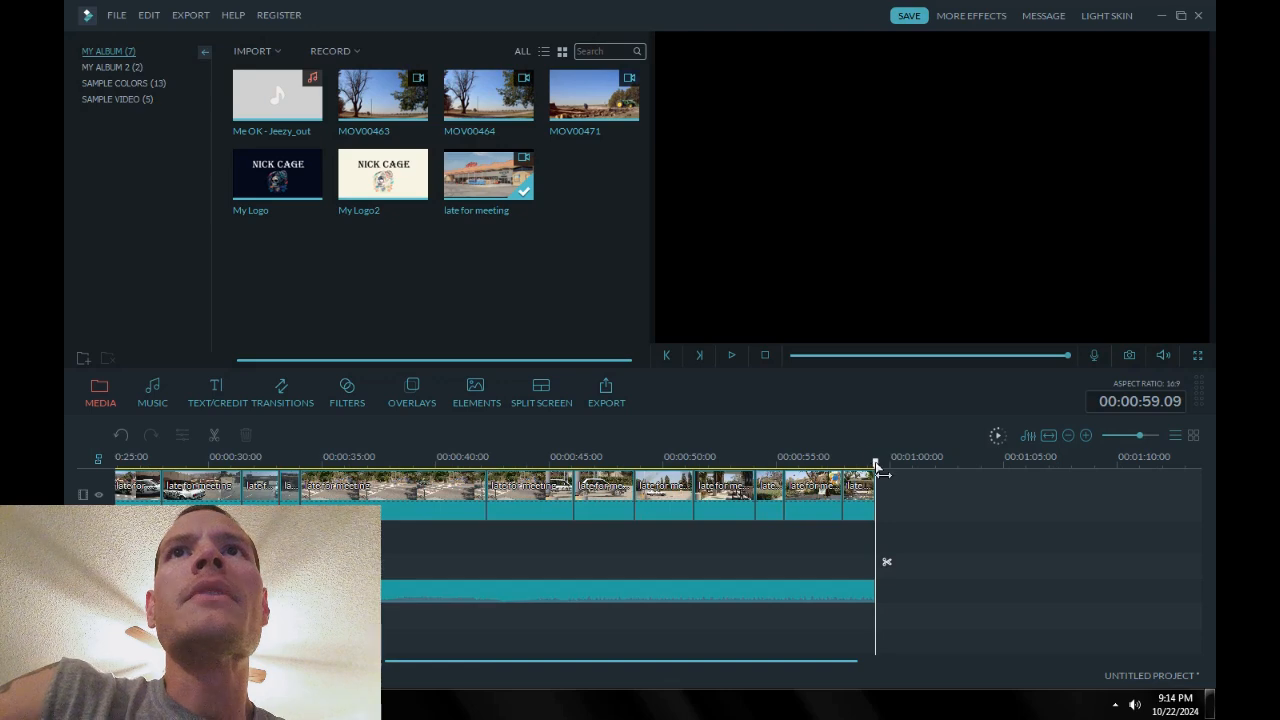
{"action": "left_click_drag", "start_coordinate": [876, 465], "coordinate": [116, 463]}
{"action": "left_click_drag", "start_coordinate": [1139, 436], "coordinate": [1140, 436]}
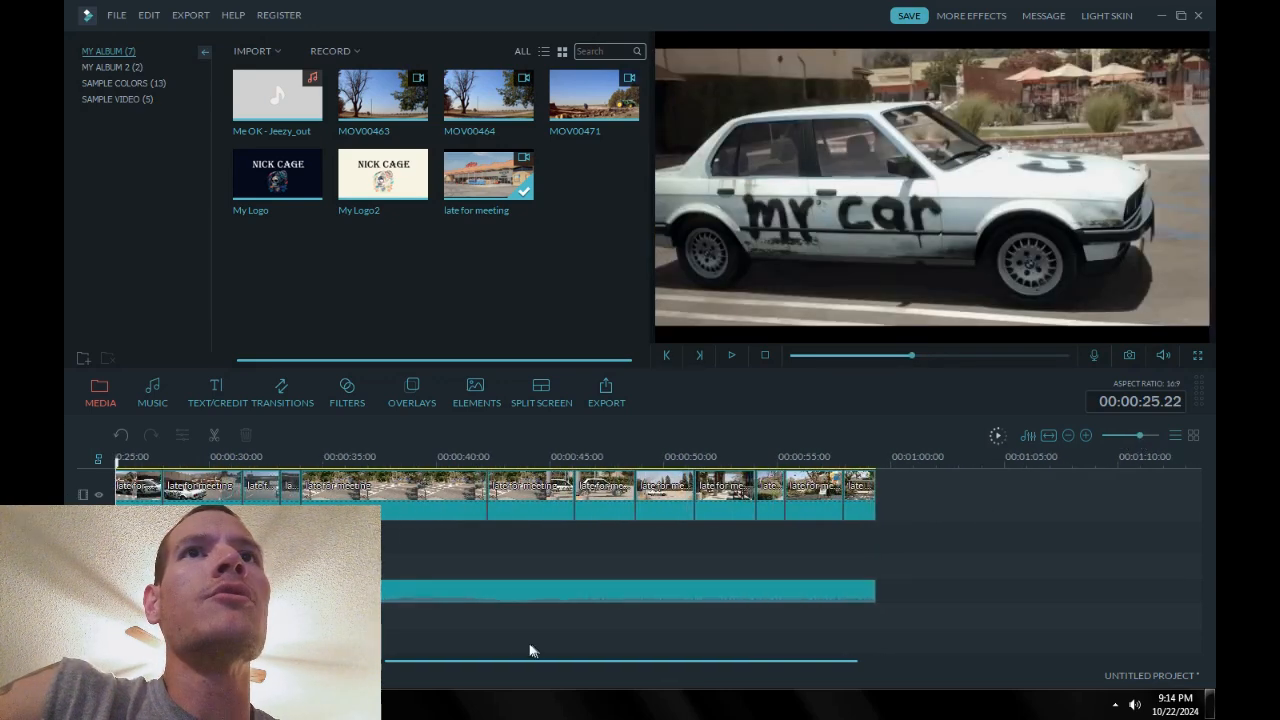
{"action": "left_click_drag", "start_coordinate": [519, 660], "coordinate": [262, 660]}
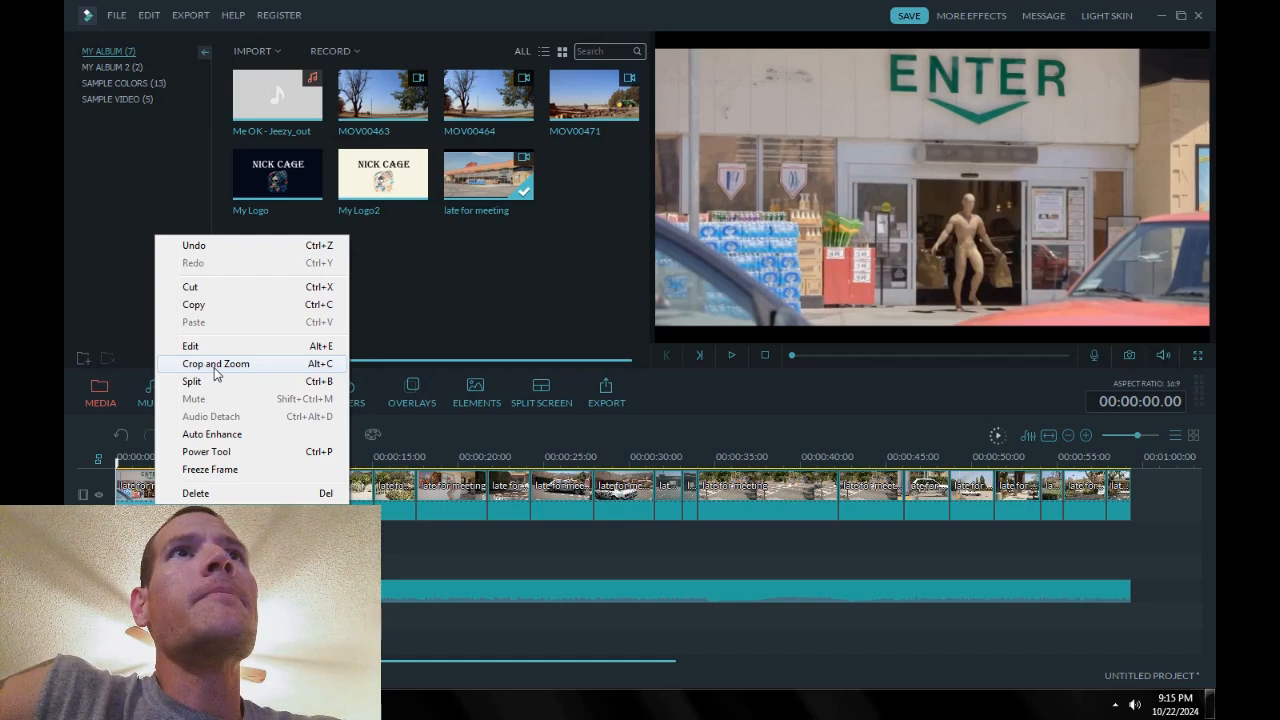
{"action": "left_click", "coordinate": [216, 364]}
{"action": "left_click", "coordinate": [627, 519]}
{"action": "left_click_drag", "start_coordinate": [490, 305], "coordinate": [477, 305]}
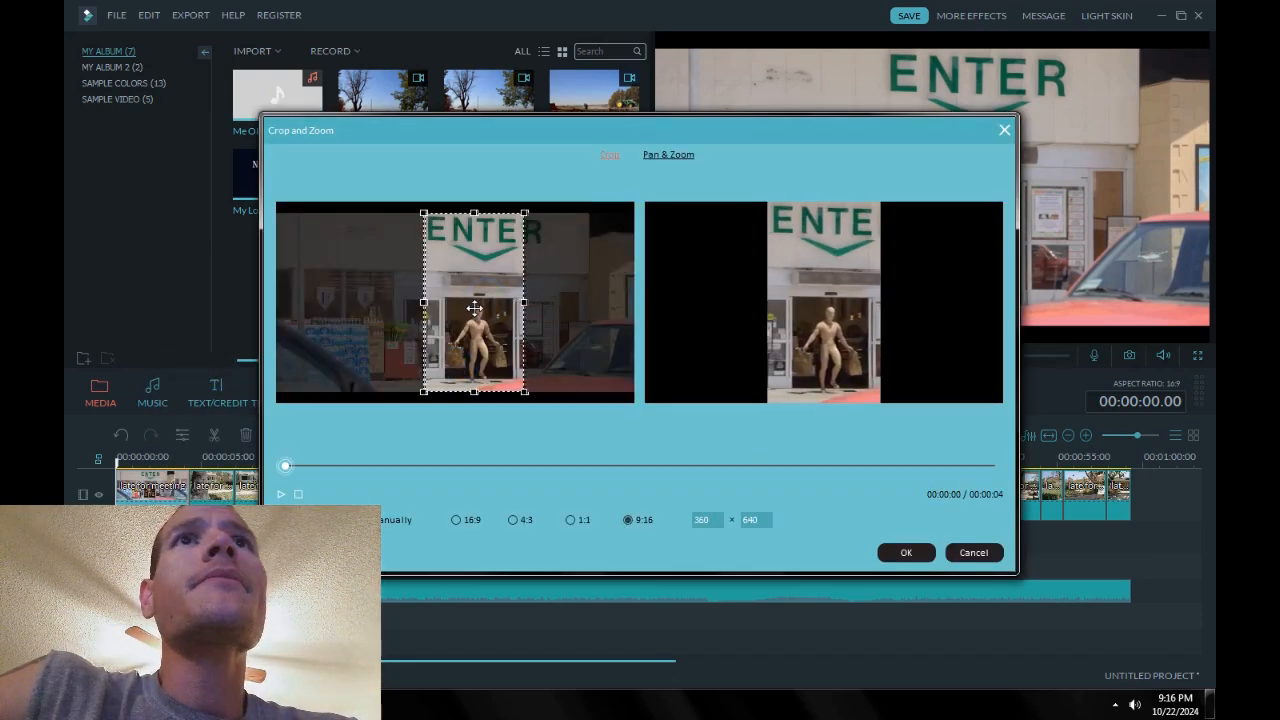
{"action": "left_click", "coordinate": [280, 493]}
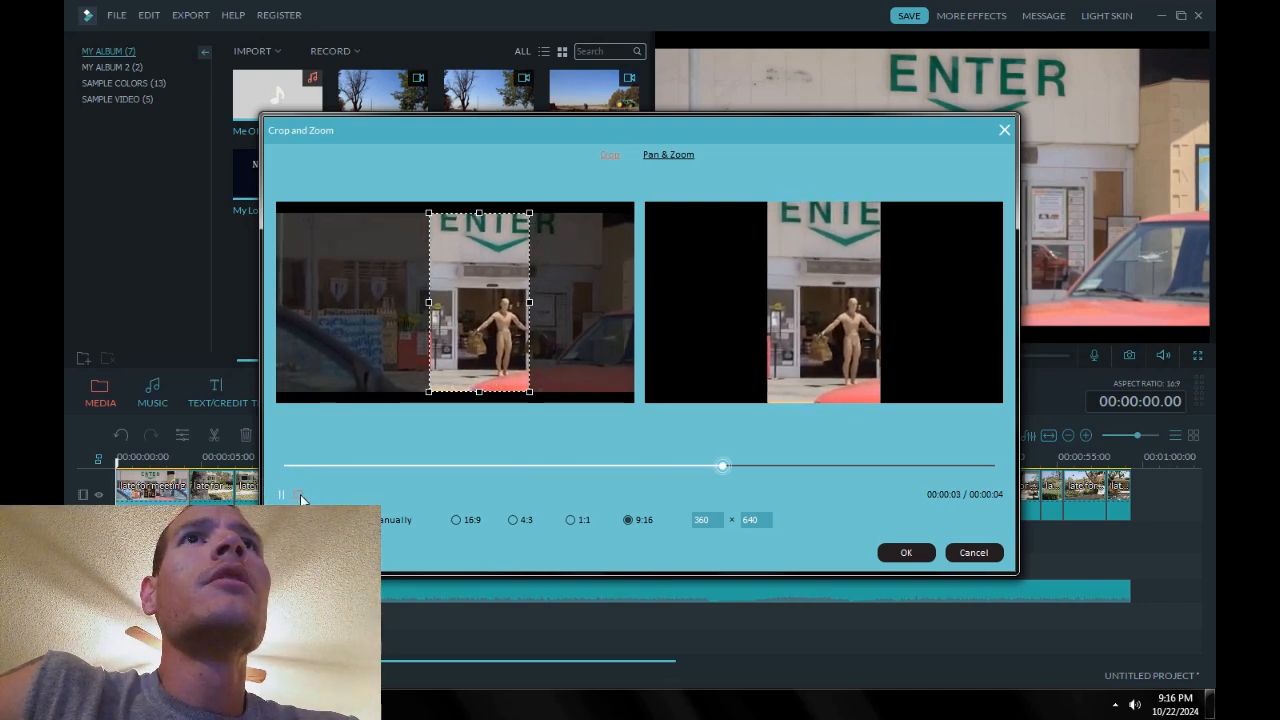
{"action": "left_click", "coordinate": [301, 495]}
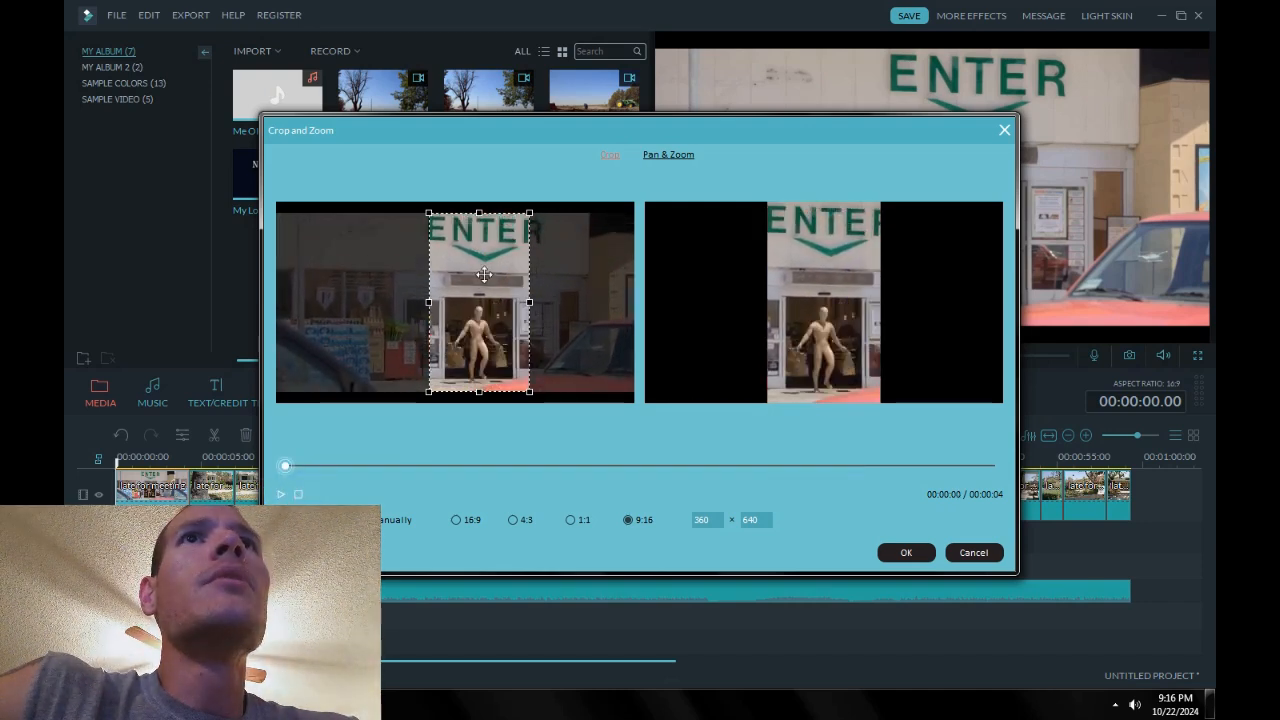
{"action": "left_click_drag", "start_coordinate": [480, 305], "coordinate": [484, 310]}
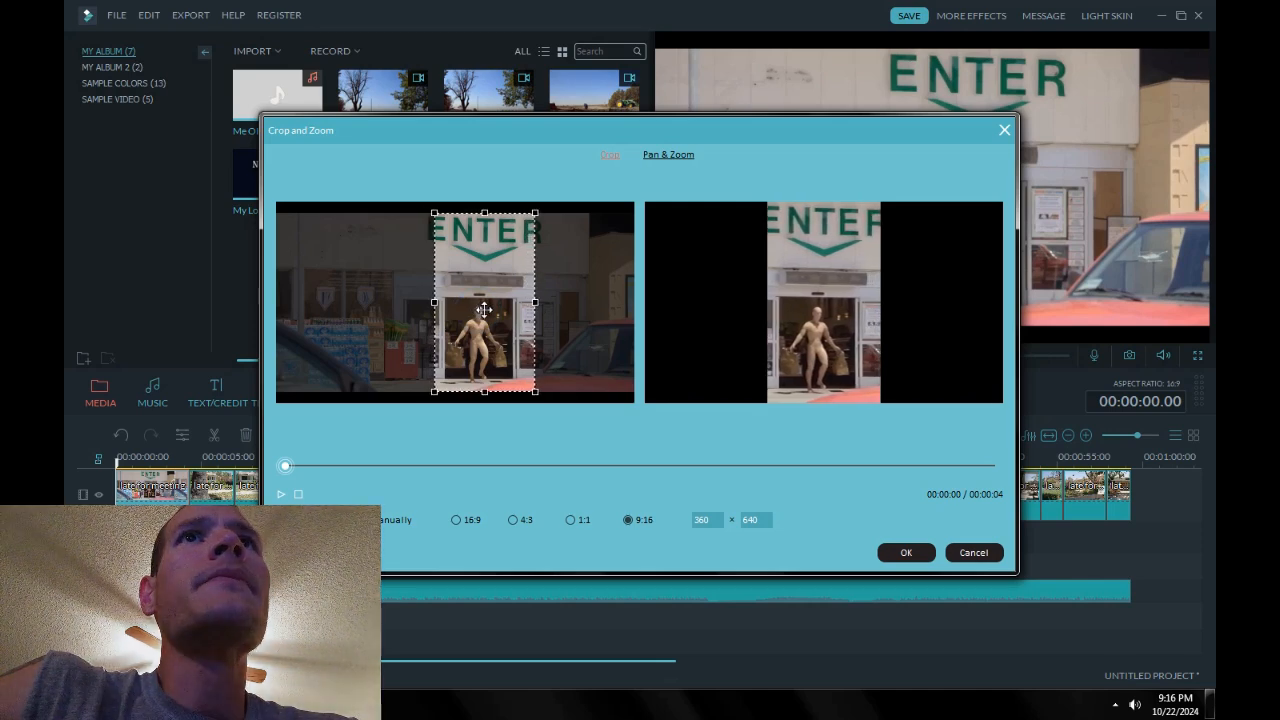
Add a pan to the first clip, ending on a full-height 9:16 frame centred on the mannequin's final position, and preview it
{"action": "left_click", "coordinate": [685, 155]}
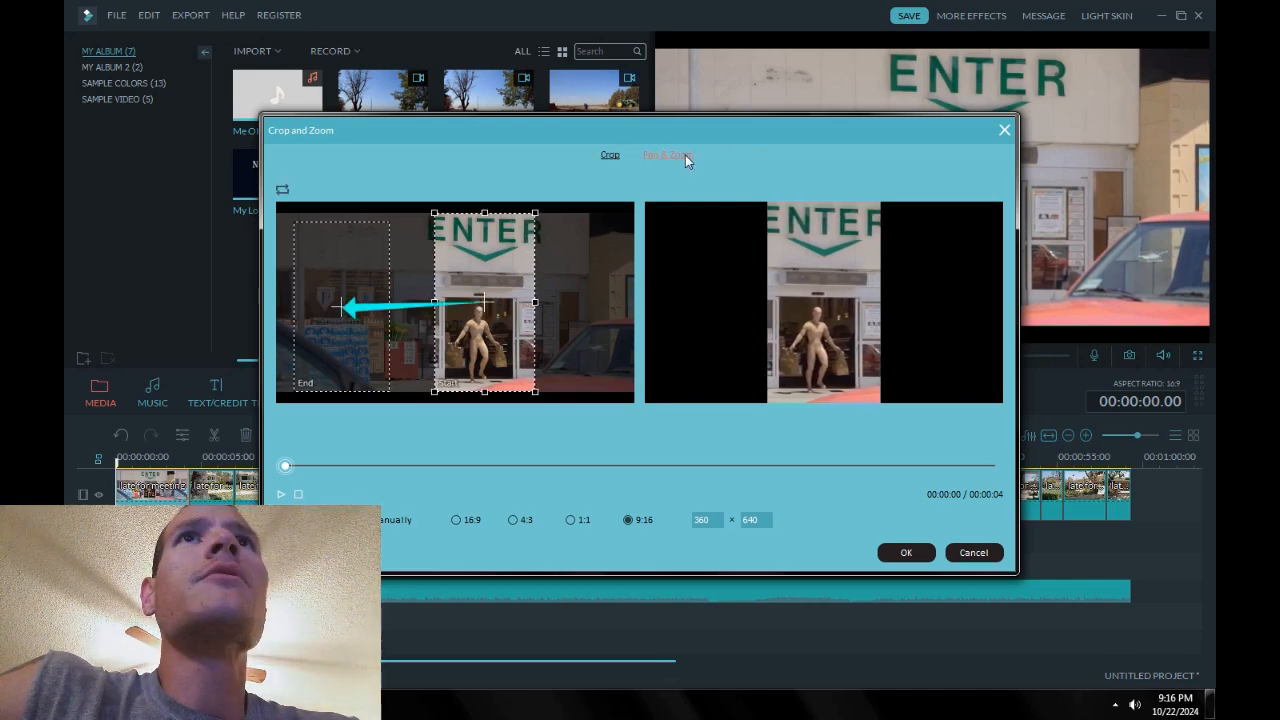
{"action": "left_click", "coordinate": [380, 234]}
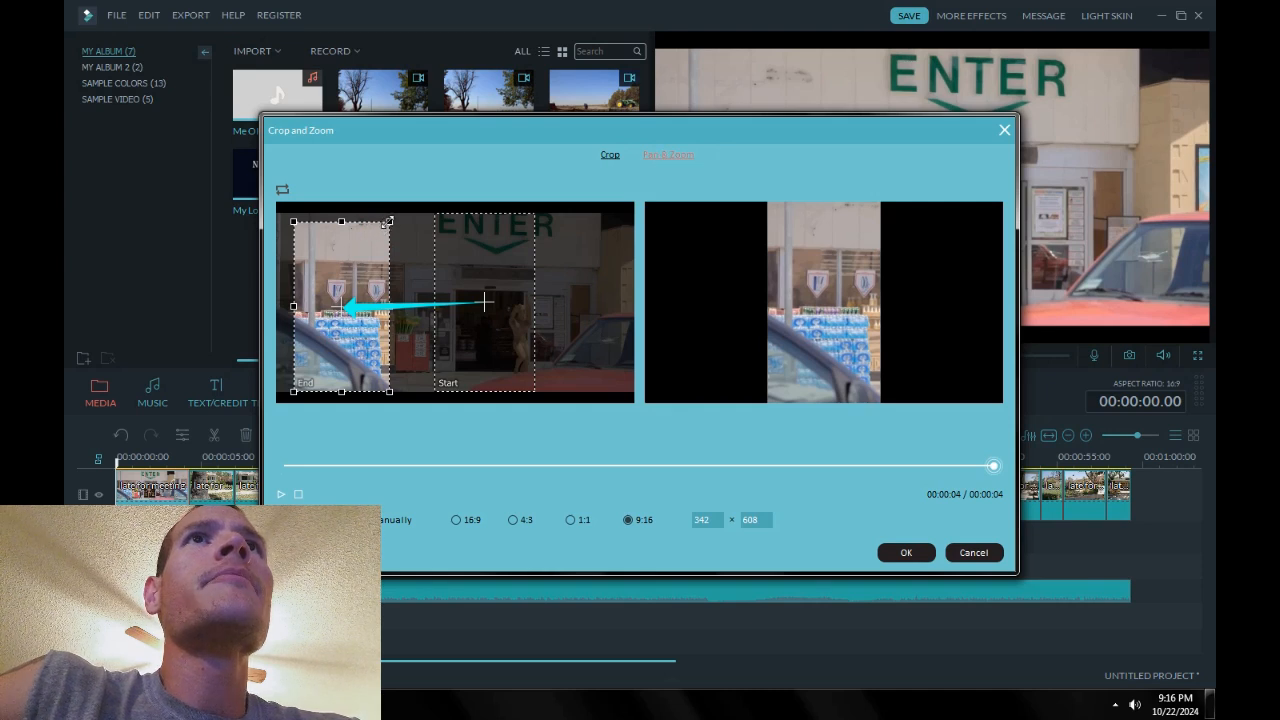
{"action": "left_click_drag", "start_coordinate": [389, 222], "coordinate": [536, 162]}
{"action": "left_click_drag", "start_coordinate": [383, 245], "coordinate": [535, 255]}
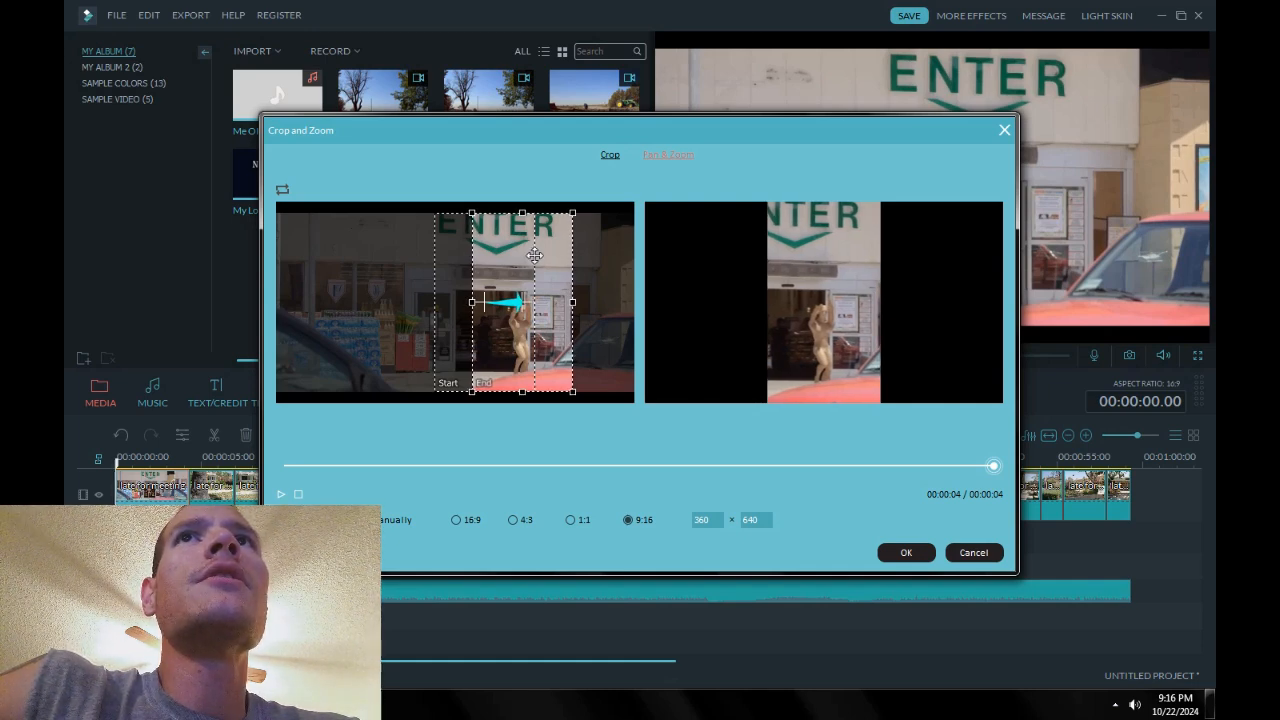
{"action": "left_click", "coordinate": [298, 494]}
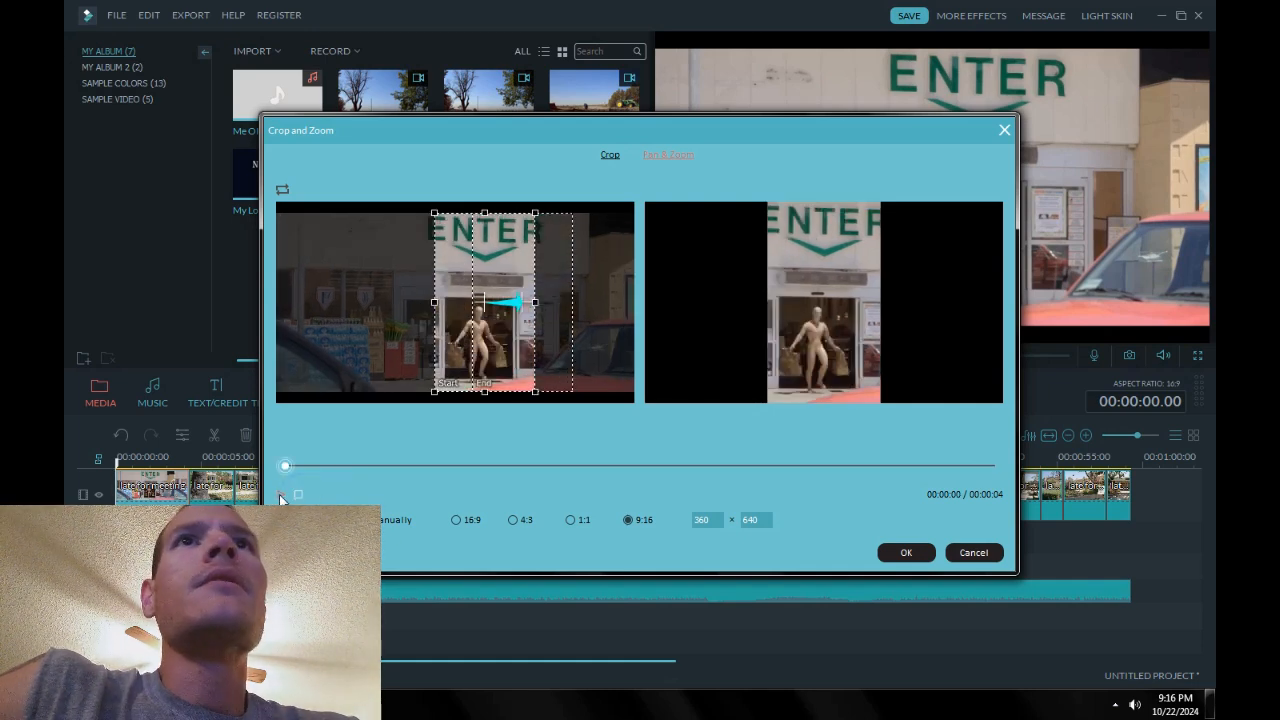
{"action": "left_click", "coordinate": [280, 494]}
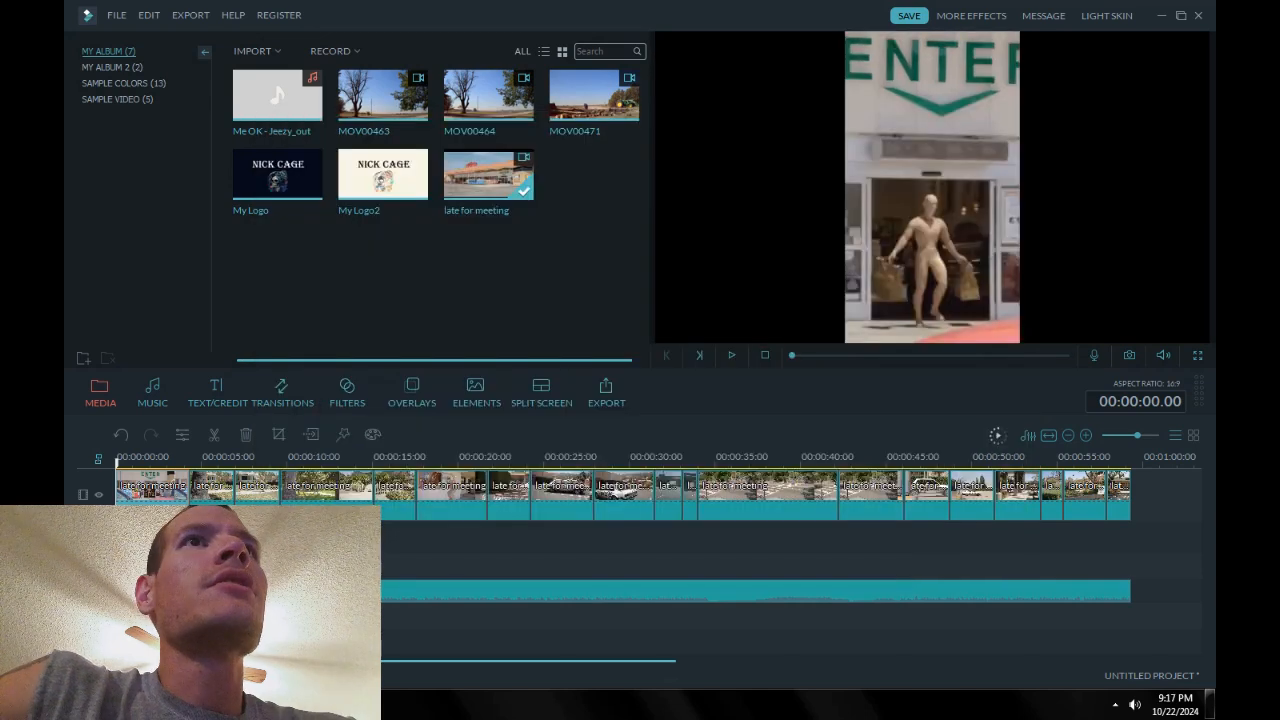
Set a 9:16 crop on the second clip, at 00:00:04.07, framed on the tree's edge and the house beside it, and scrub through it
{"action": "right_click", "coordinate": [214, 495]}
{"action": "left_click", "coordinate": [287, 353]}
{"action": "left_click", "coordinate": [627, 519]}
{"action": "left_click_drag", "start_coordinate": [344, 348], "coordinate": [404, 350]}
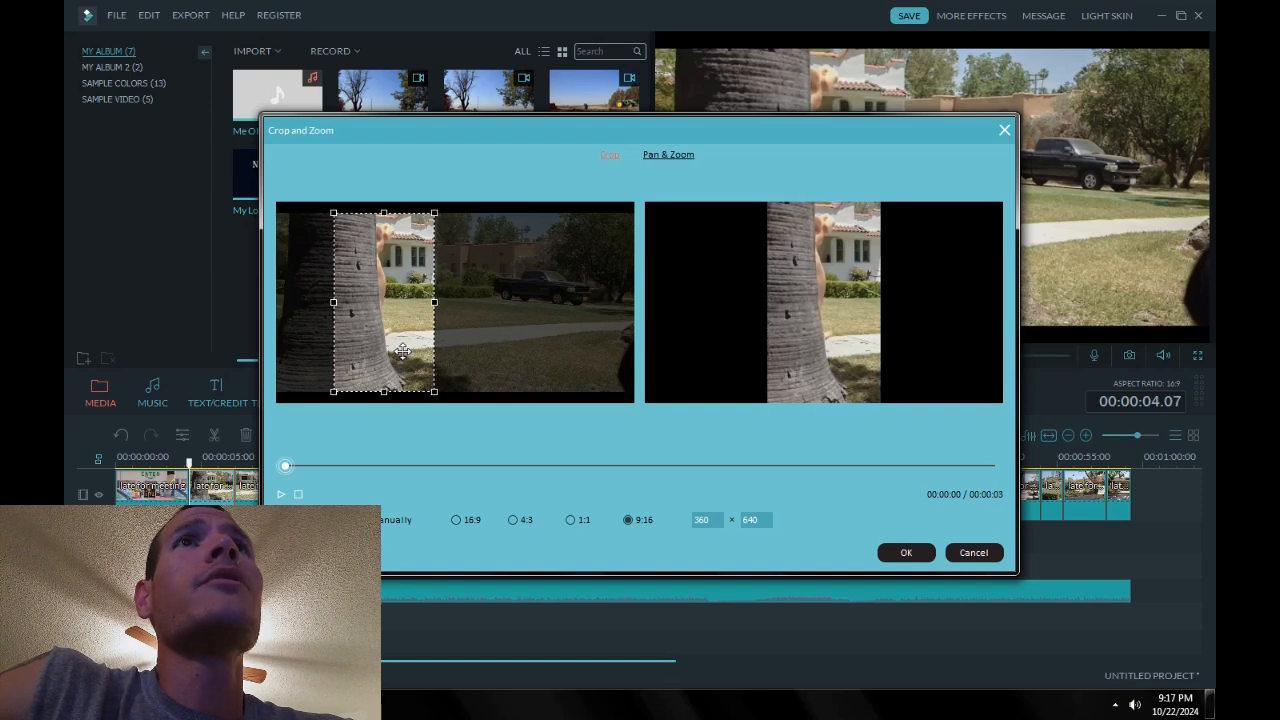
{"action": "left_click_drag", "start_coordinate": [402, 350], "coordinate": [404, 350]}
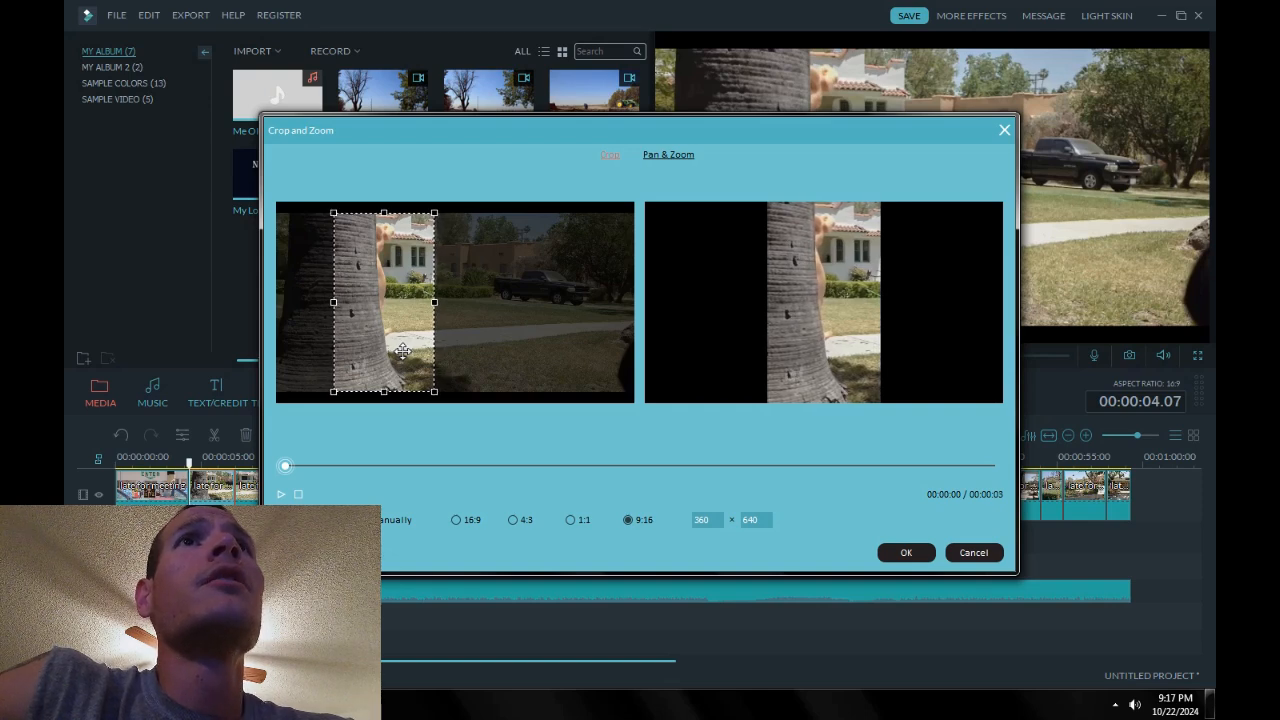
{"action": "left_click_drag", "start_coordinate": [290, 466], "coordinate": [335, 456]}
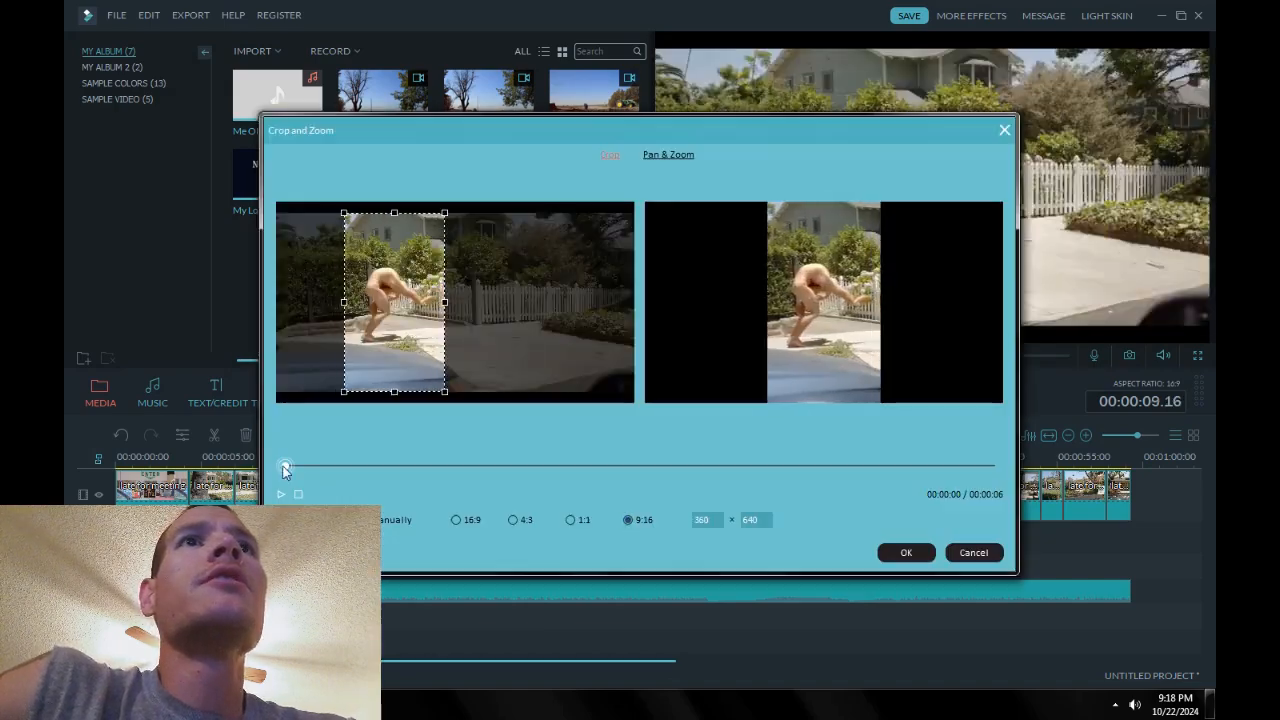
Check the 9:16 pan on the clip at 00:00:09.16, from the mannequin across the fence, and open Crop and Zoom for the clip at 00:00:37.17
{"action": "left_click", "coordinate": [593, 263]}
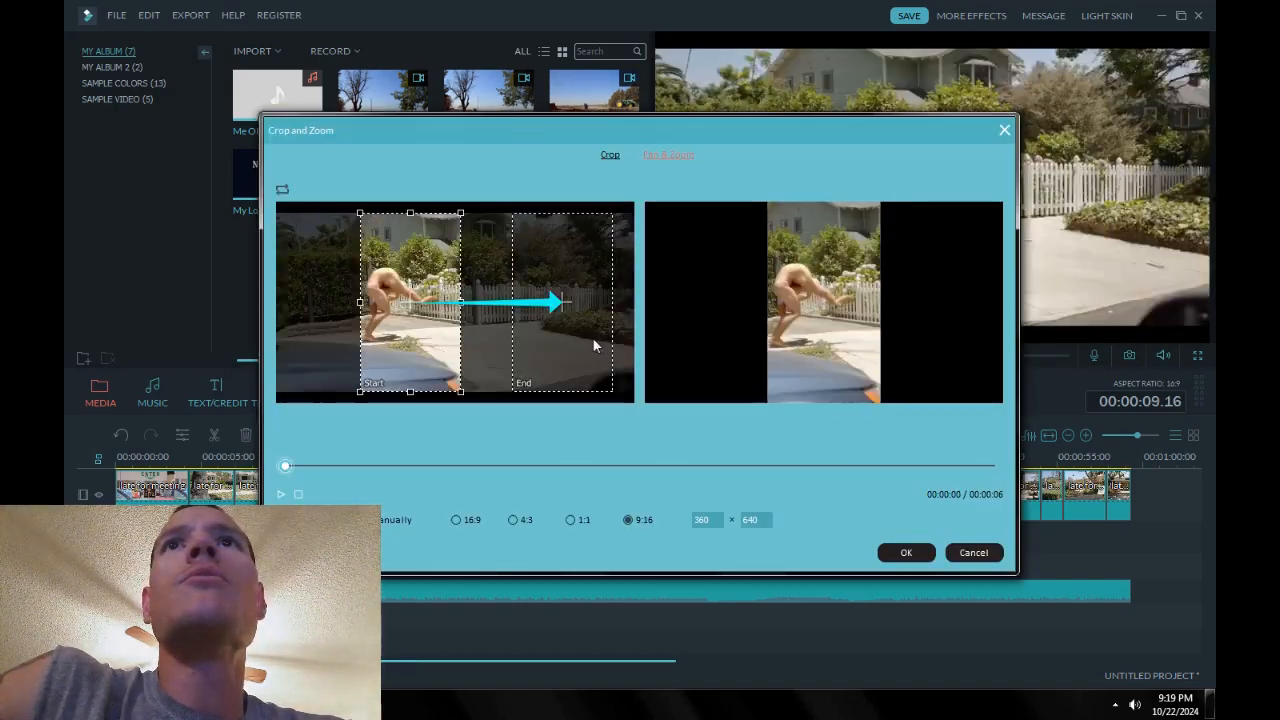
{"action": "left_click", "coordinate": [854, 465]}
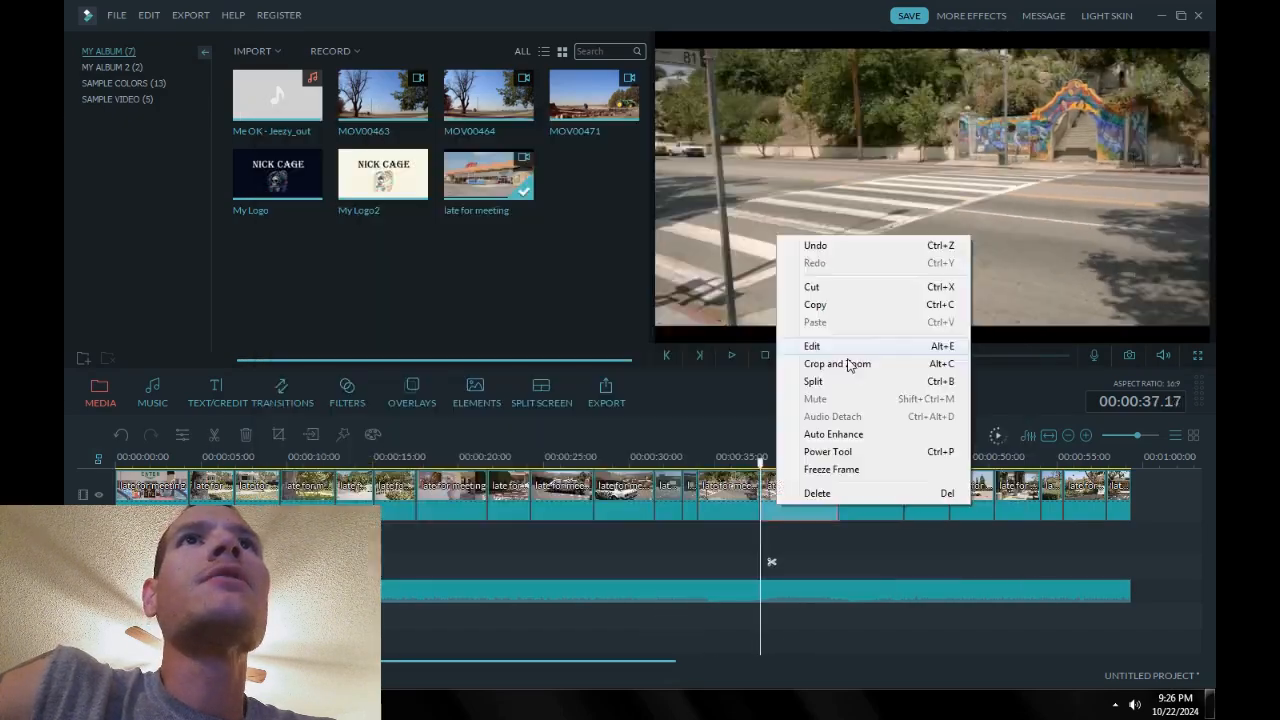
{"action": "left_click", "coordinate": [848, 366]}
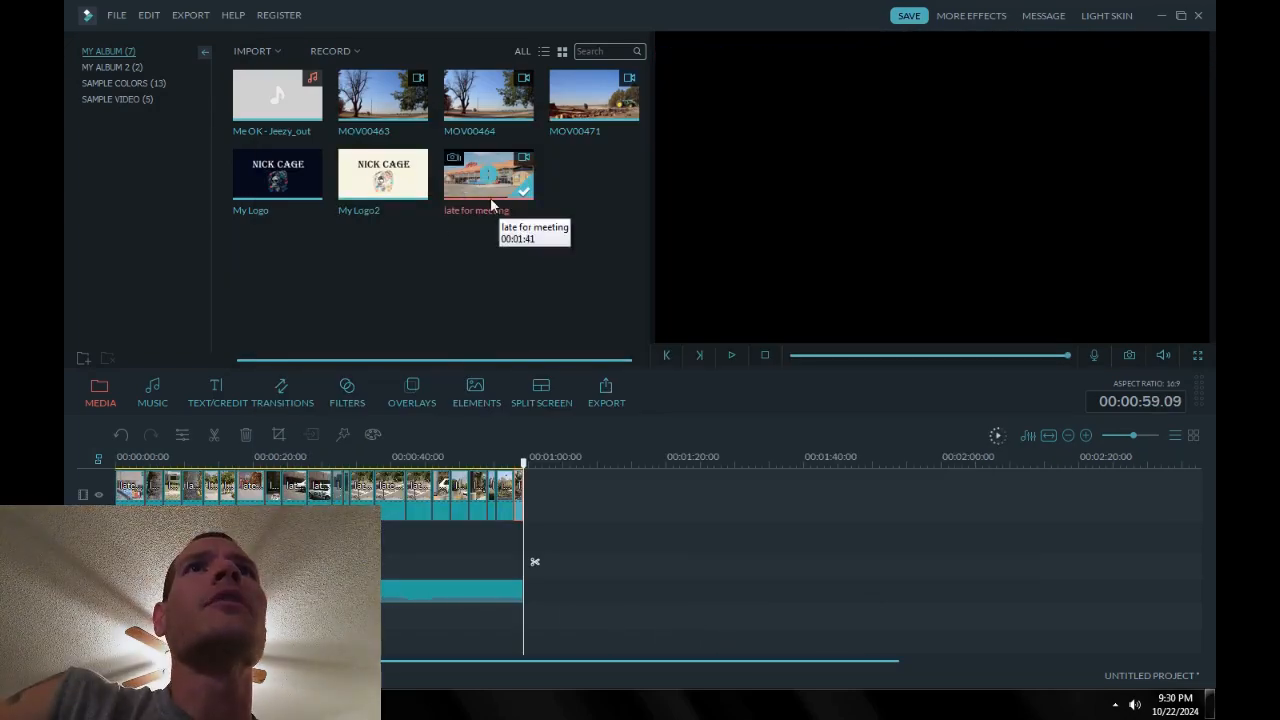
Open the properties of the "late for meeting" source file and capture them with the Snipping Tool for reference
{"action": "right_click", "coordinate": [490, 197]}
{"action": "left_click", "coordinate": [546, 372]}
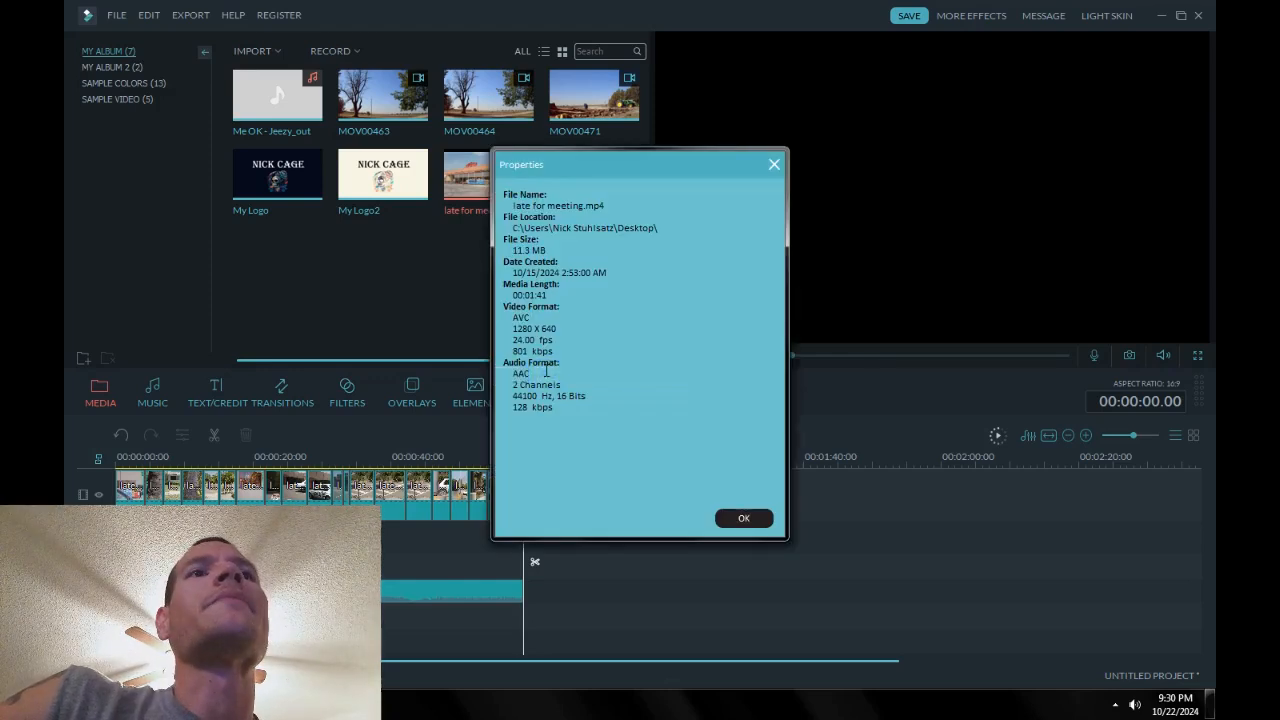
{"action": "key", "text": "super"}
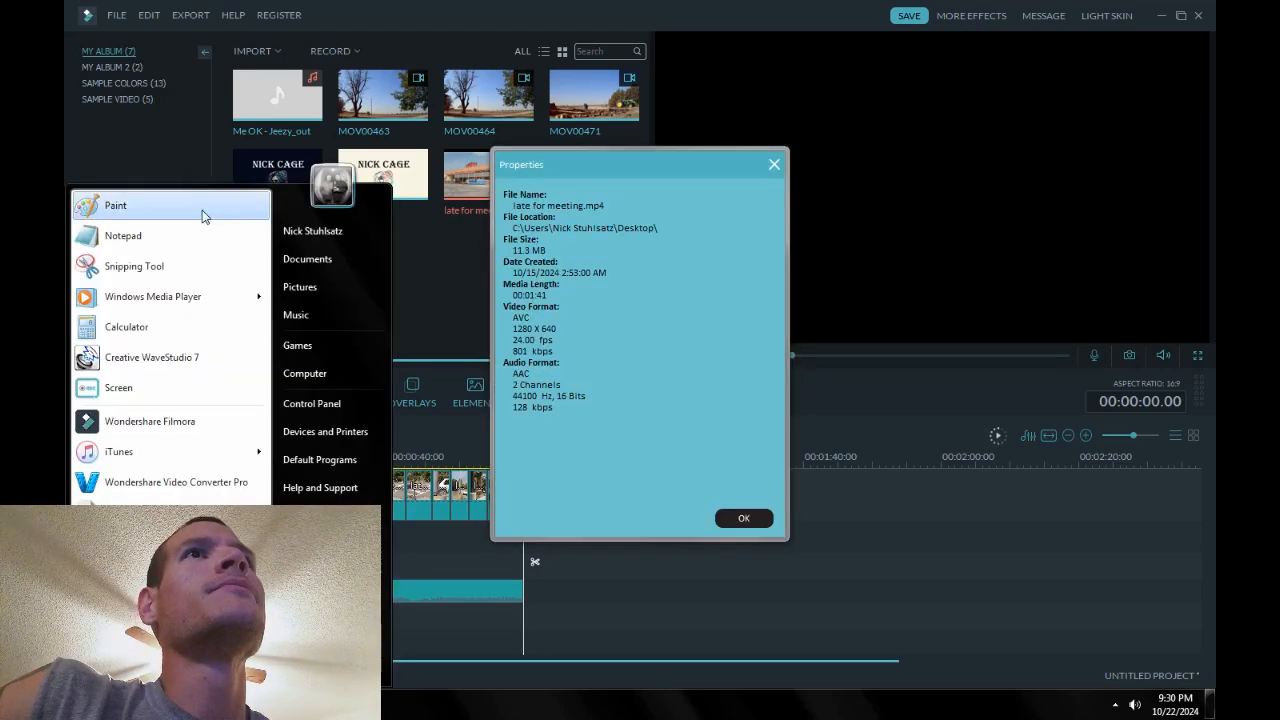
{"action": "left_click", "coordinate": [182, 268]}
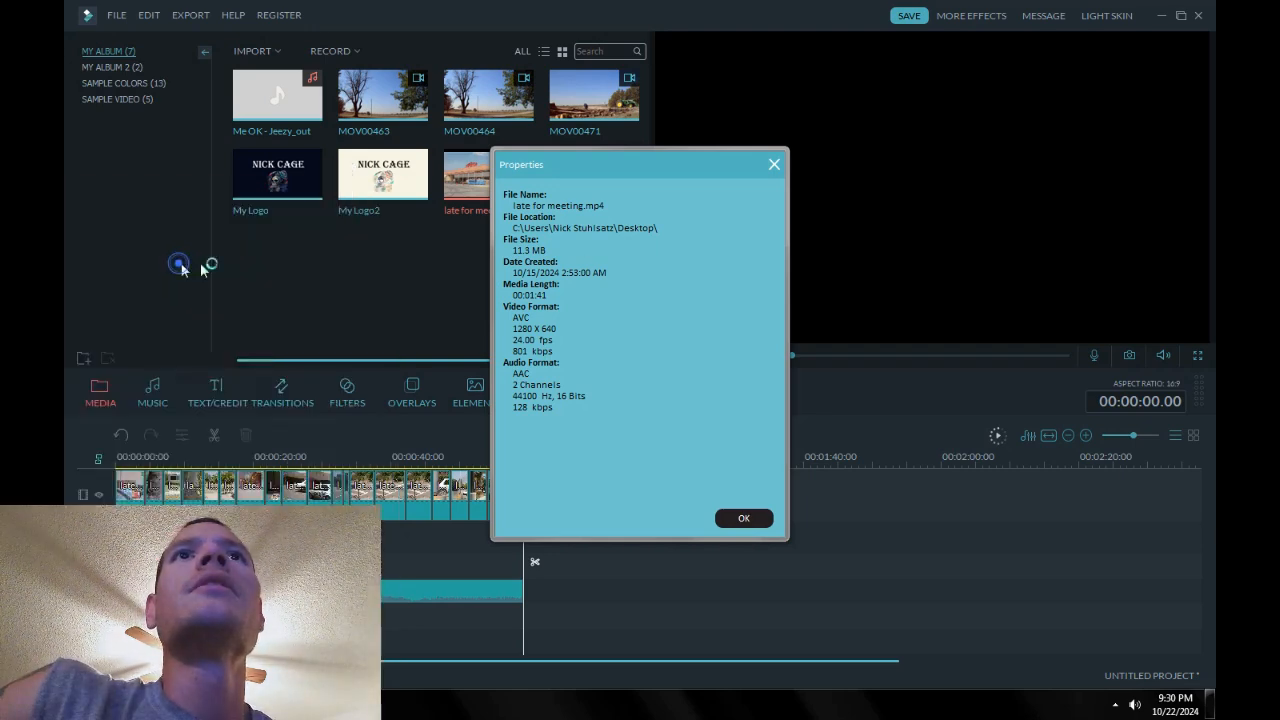
{"action": "left_click_drag", "start_coordinate": [495, 167], "coordinate": [731, 463]}
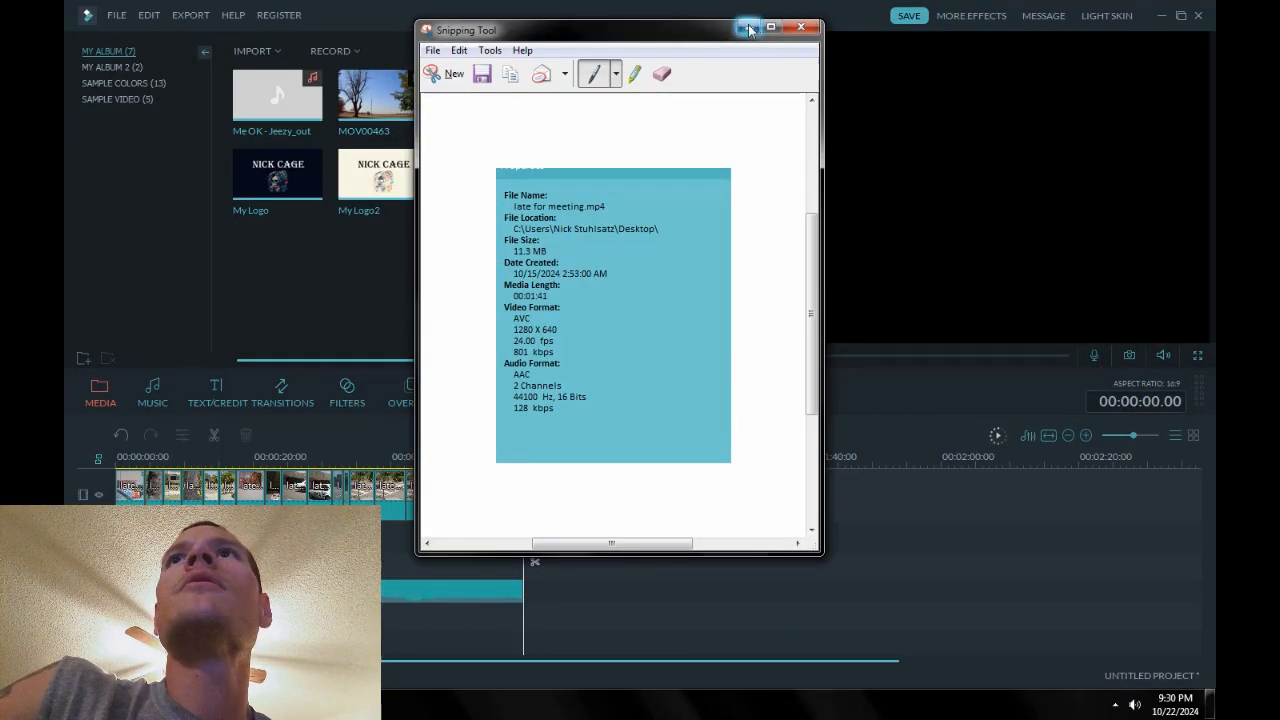
{"action": "left_click", "coordinate": [749, 29]}
{"action": "left_click", "coordinate": [774, 159]}
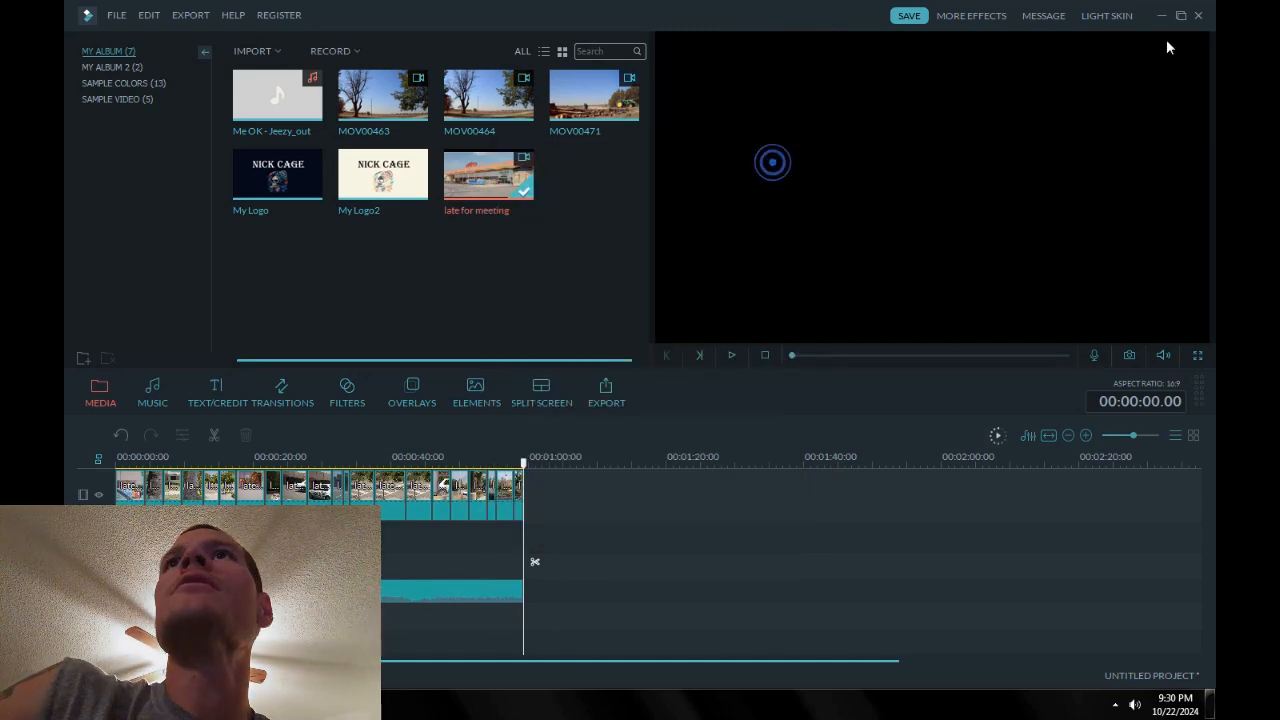
Shrink the editor from full screen and place the captured properties beside it
{"action": "left_click", "coordinate": [1180, 15]}
{"action": "mouse_move", "coordinate": [600, 66]}
{"action": "left_mouse_down"}
{"action": "mouse_move", "coordinate": [629, 62]}
{"action": "mouse_move", "coordinate": [610, 53]}
{"action": "left_mouse_up"}
{"action": "key", "text": "alt+Tab"}
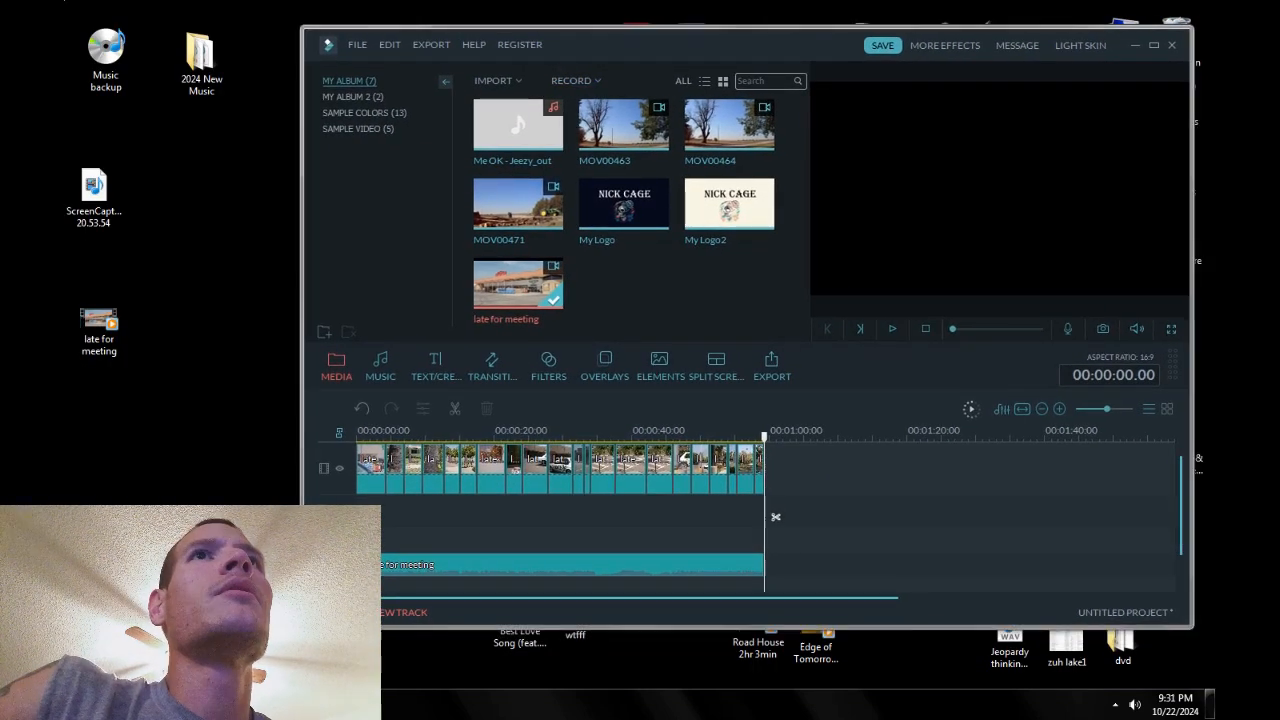
{"action": "left_click_drag", "start_coordinate": [620, 36], "coordinate": [598, 38]}
{"action": "left_click_drag", "start_coordinate": [433, 62], "coordinate": [204, 74]}
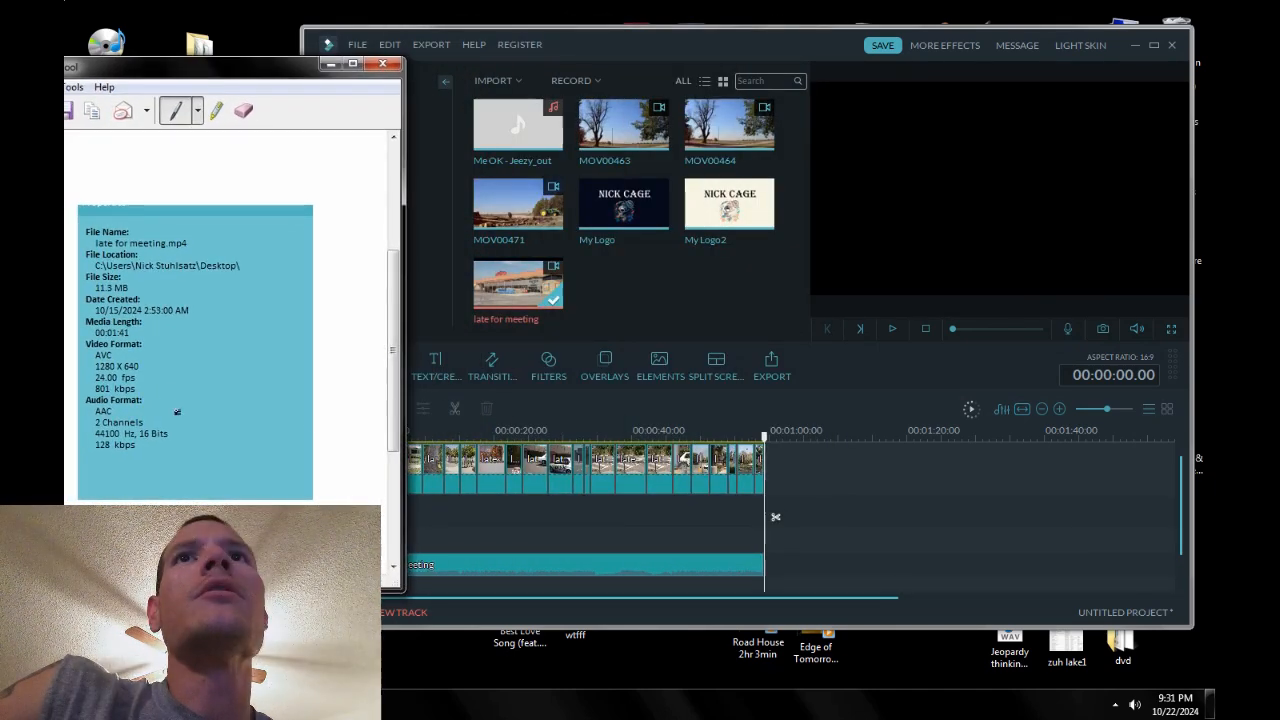
Start an MP4 export named "testttt" and keep its custom resolution of 608 x 1080 in the output settings
{"action": "left_click", "coordinate": [772, 368]}
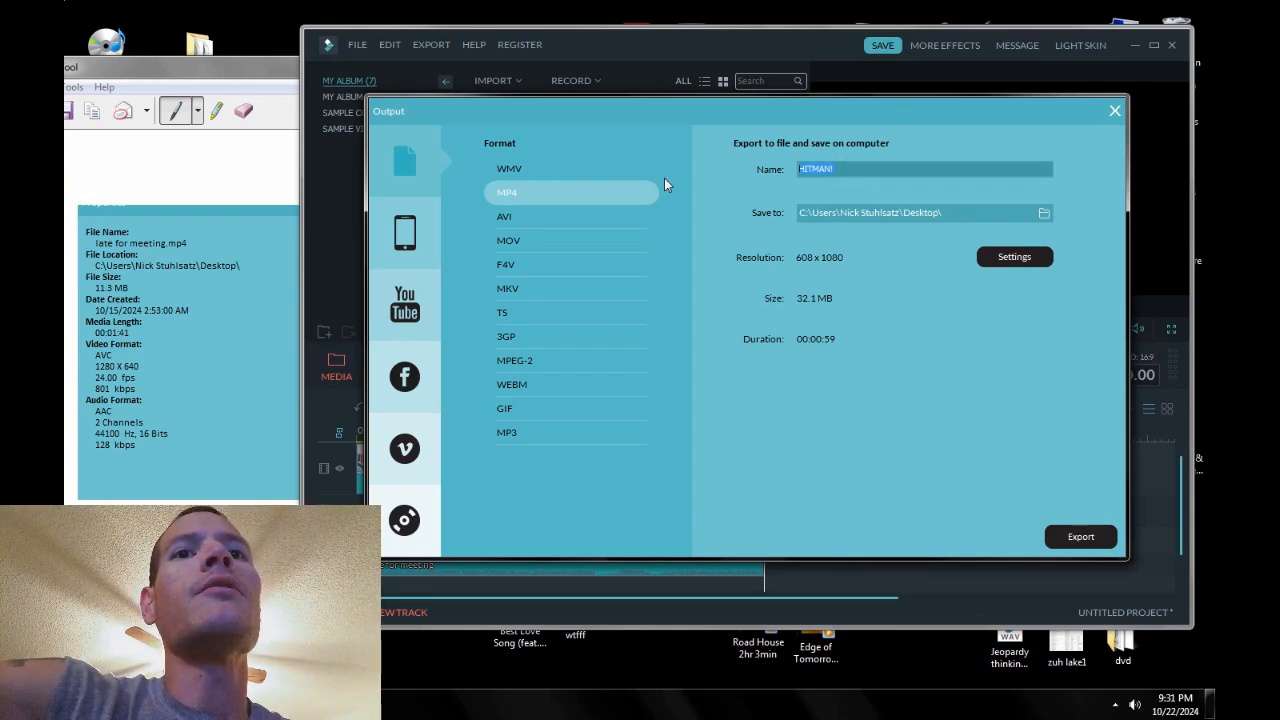
{"action": "type", "text": "t"}
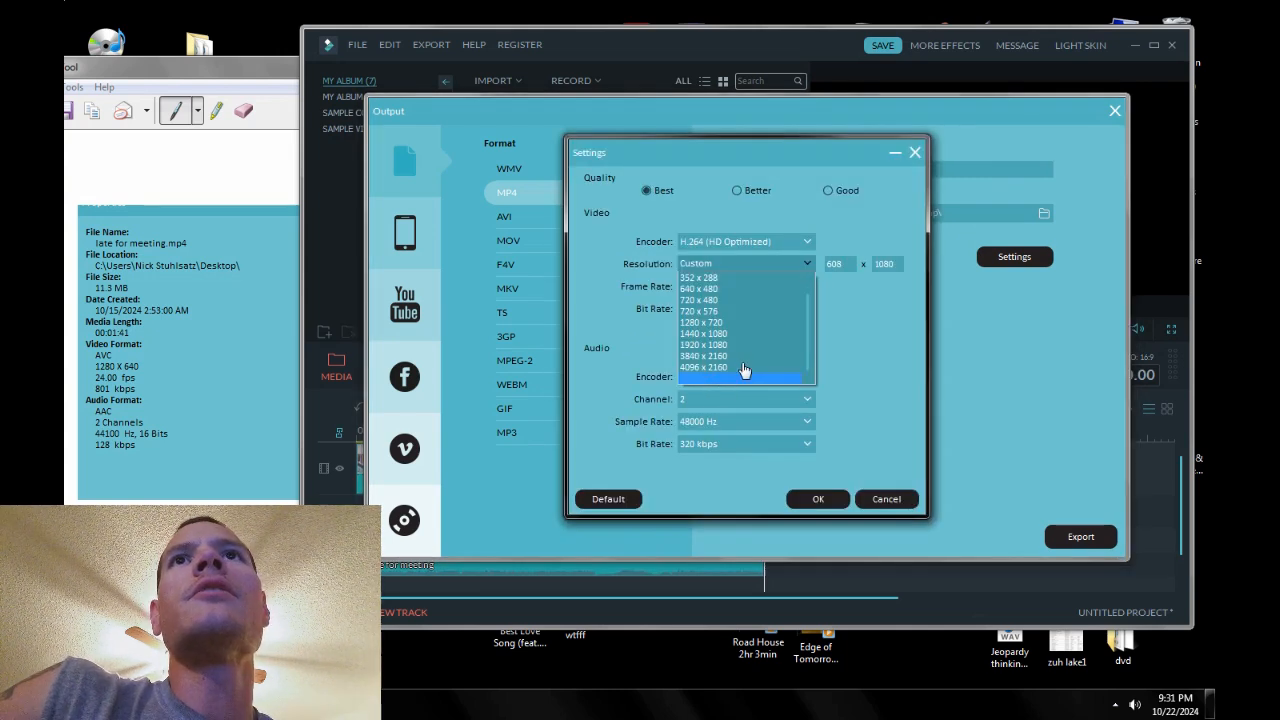
{"action": "left_click", "coordinate": [811, 266]}
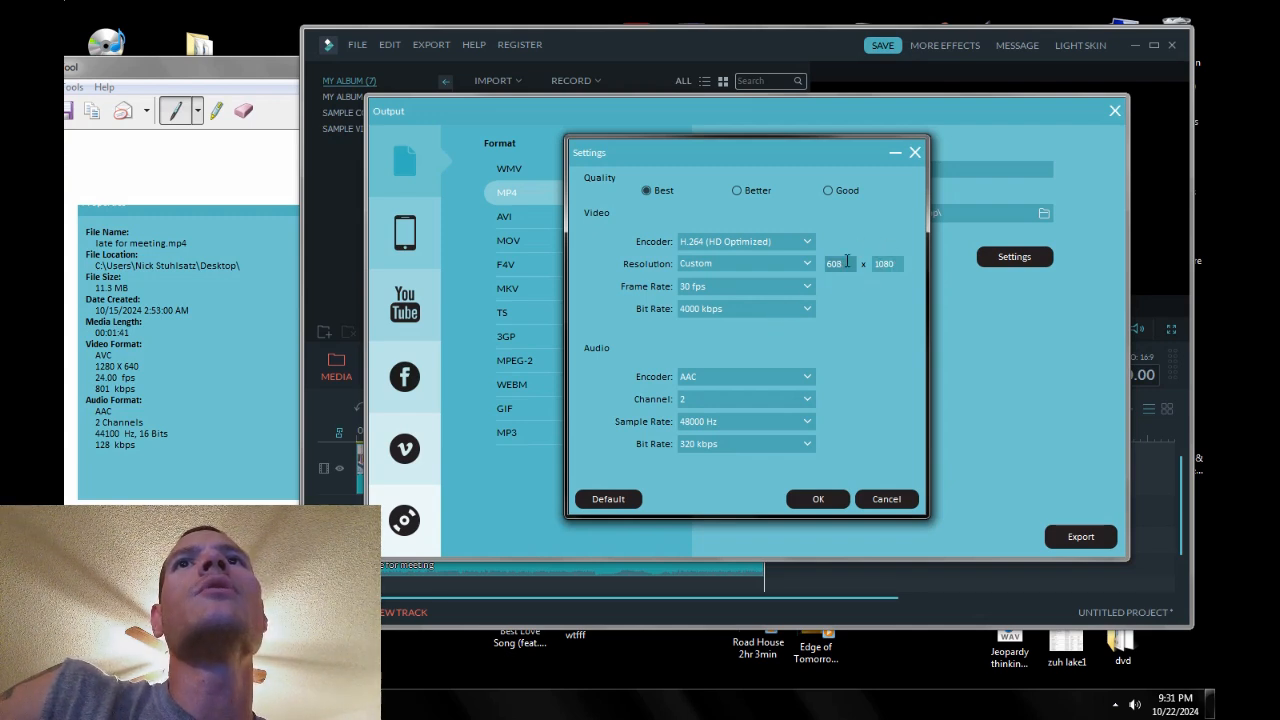
{"action": "left_click", "coordinate": [810, 264]}
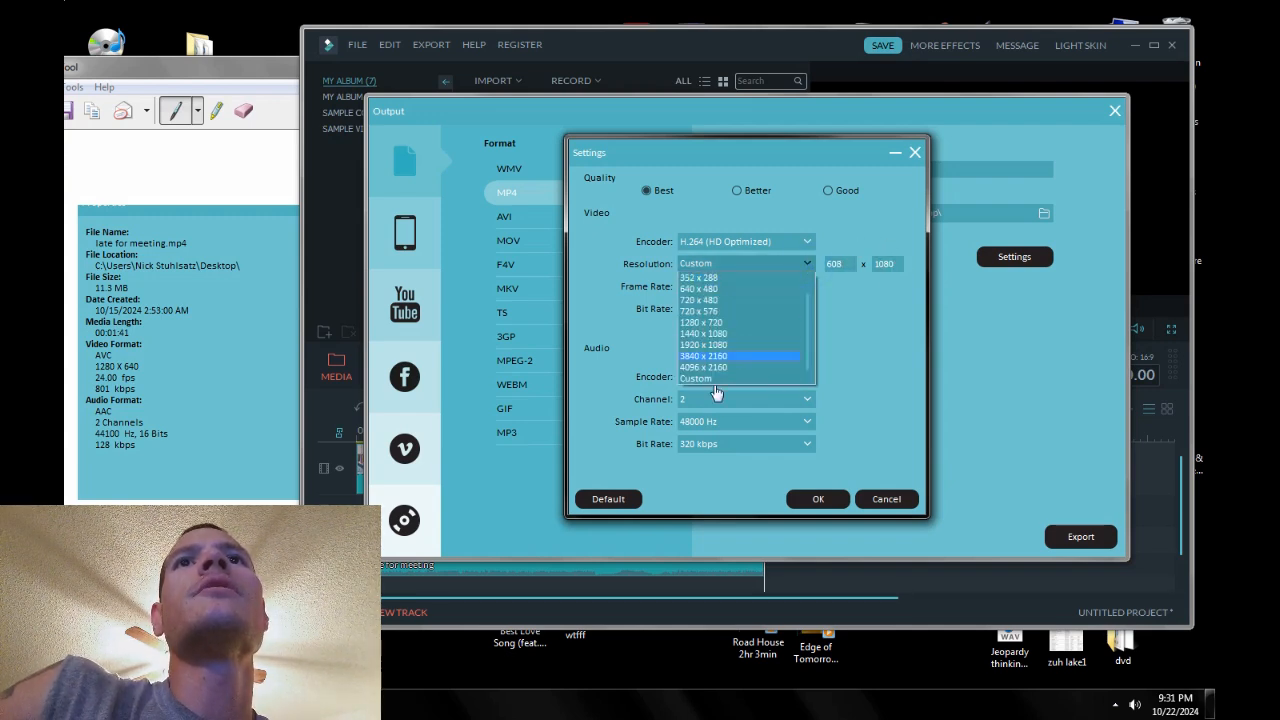
{"action": "left_click", "coordinate": [846, 284]}
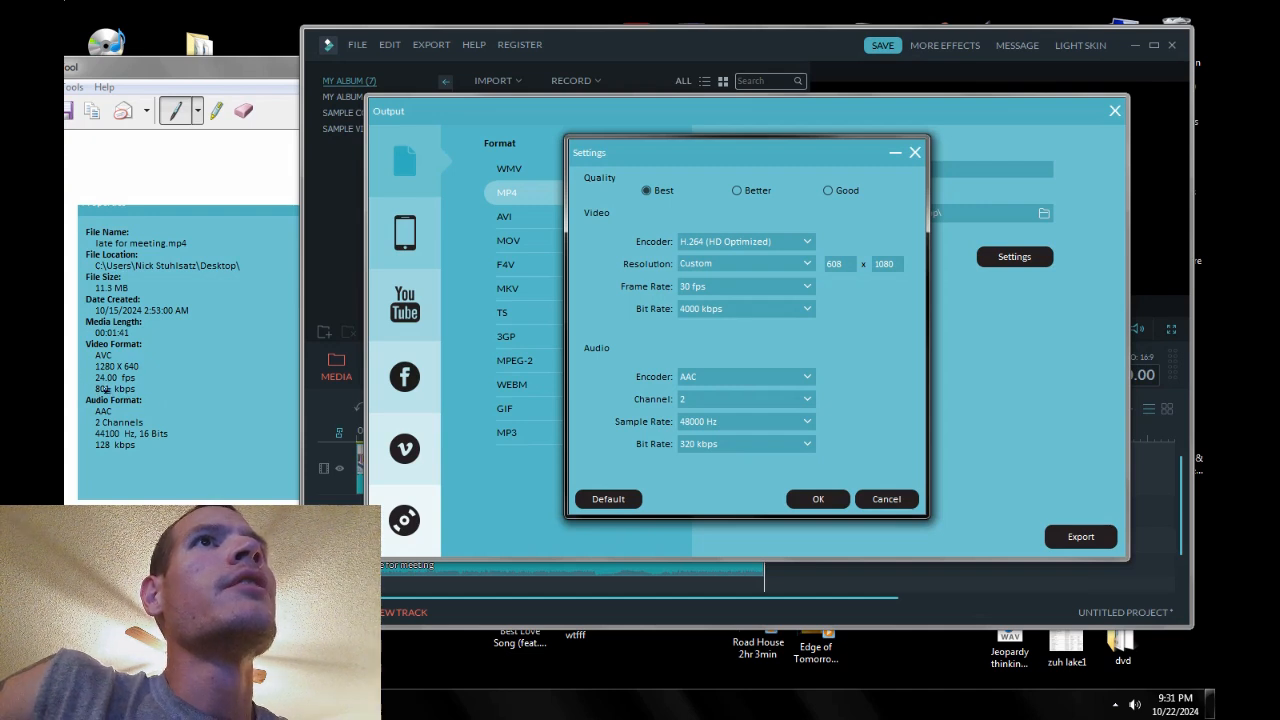
Set the export frame rate to 24 fps and the video bit rate to 4000 kbps
{"action": "left_click", "coordinate": [797, 284]}
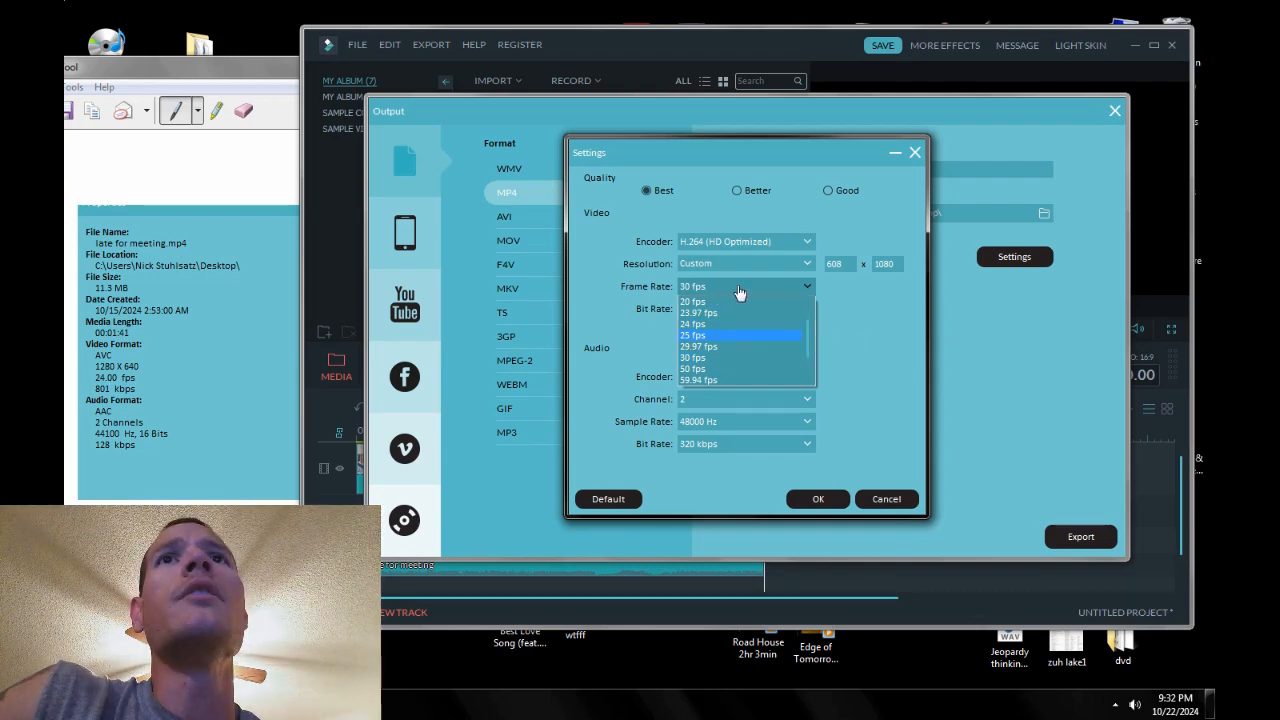
{"action": "left_click", "coordinate": [720, 325]}
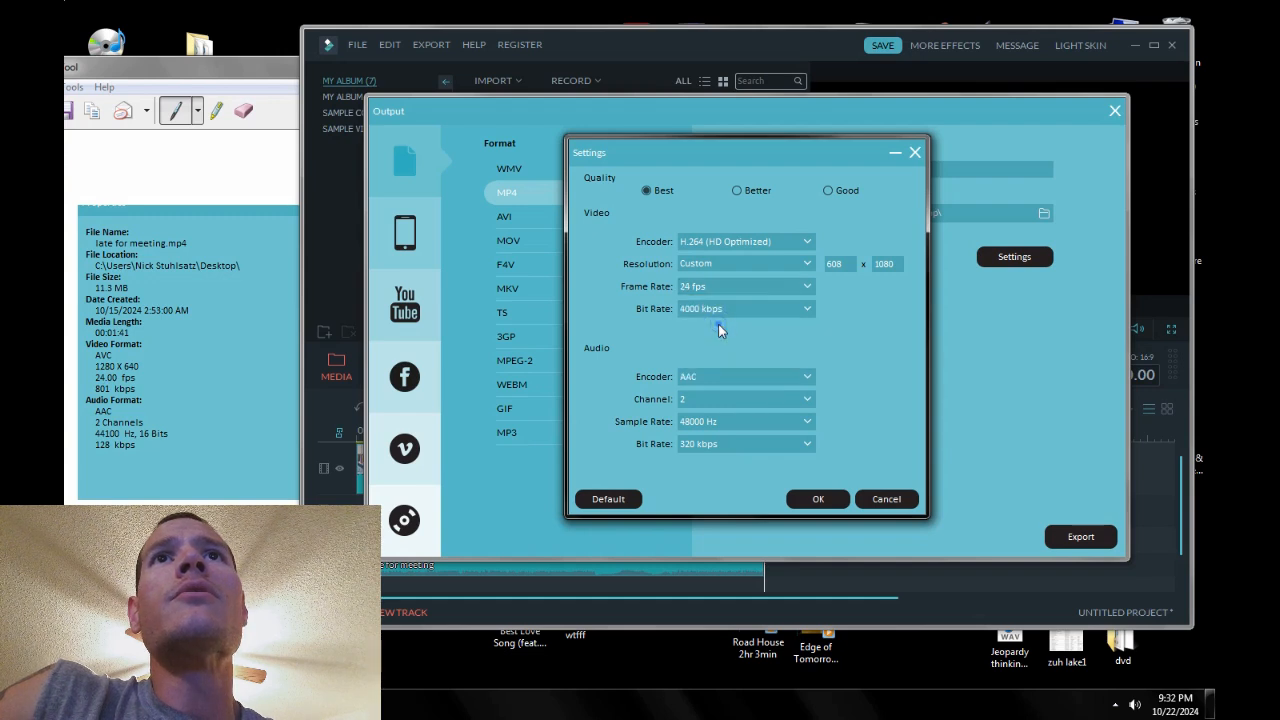
{"action": "left_click", "coordinate": [808, 312]}
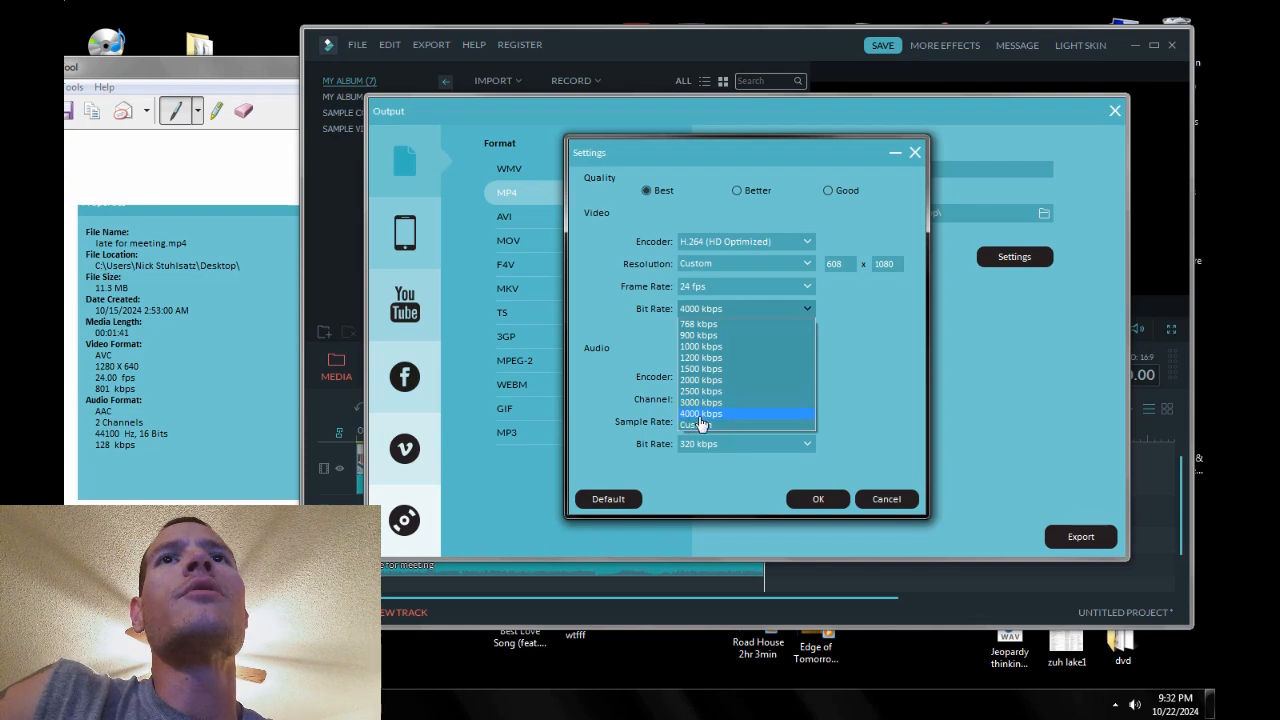
{"action": "left_click", "coordinate": [740, 413]}
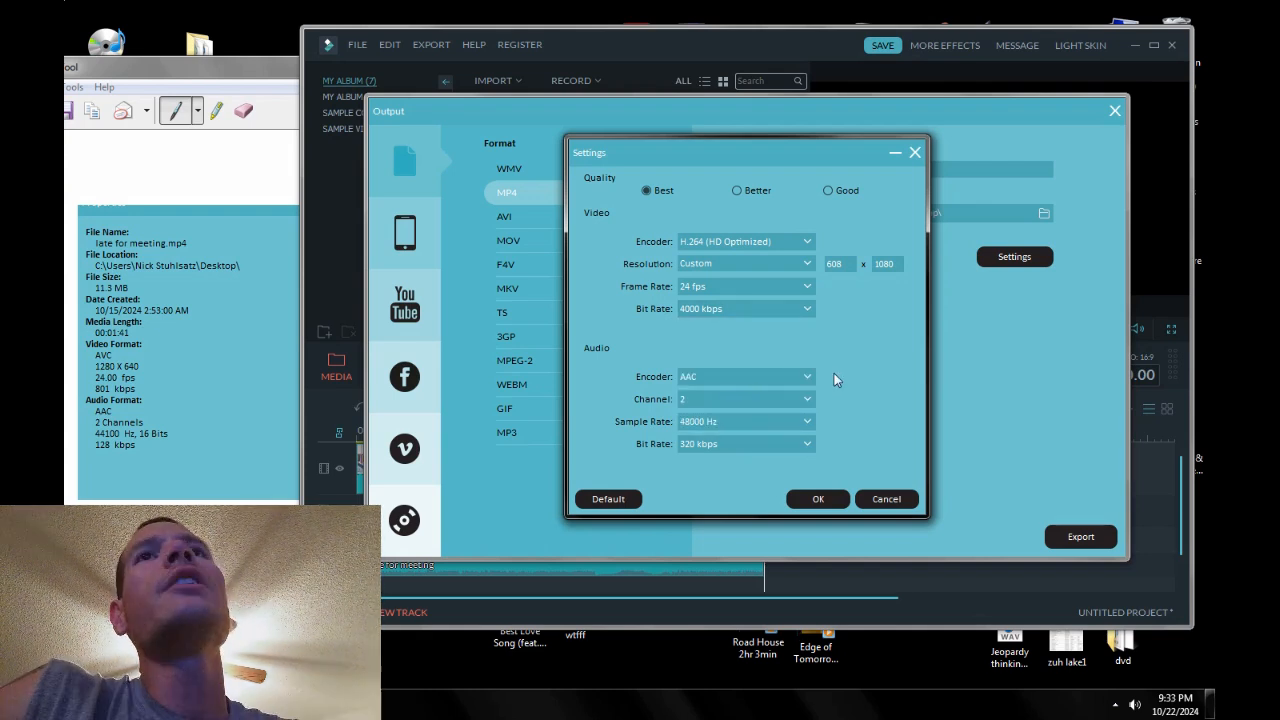
Review the available video bit rates for the export and keep 4000 kbps
{"action": "left_click", "coordinate": [808, 312]}
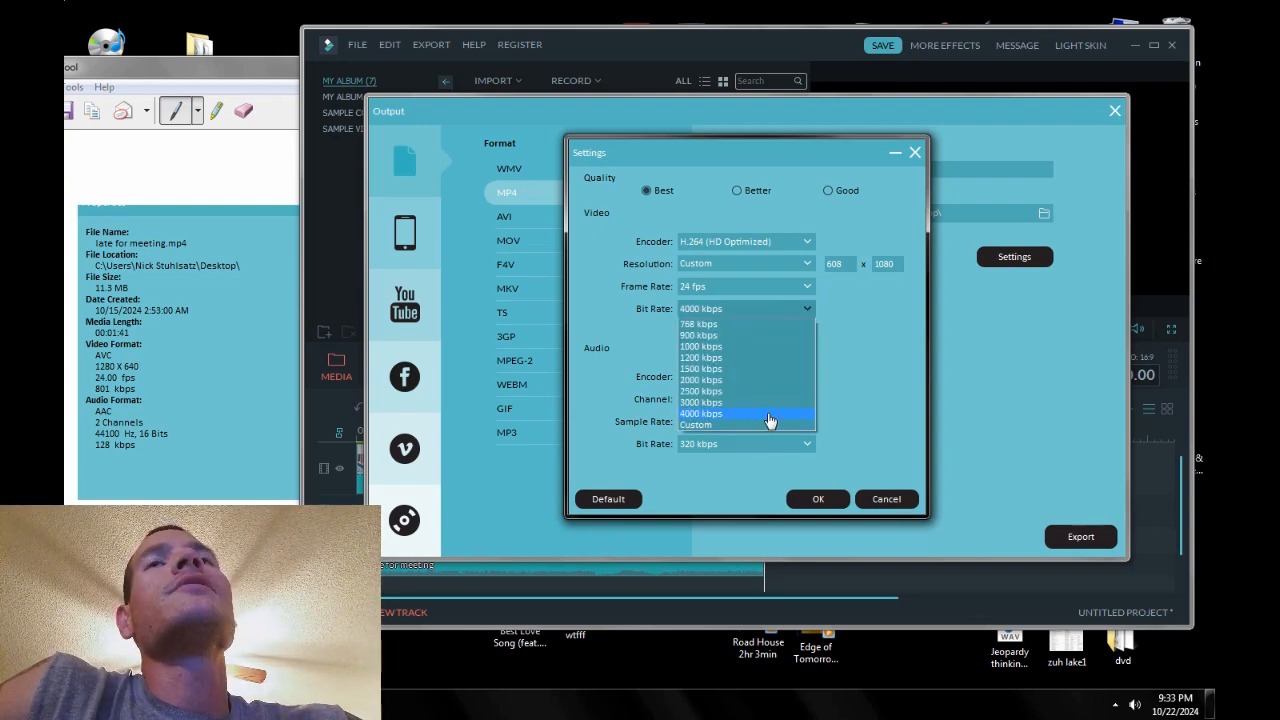
{"action": "left_click", "coordinate": [808, 310]}
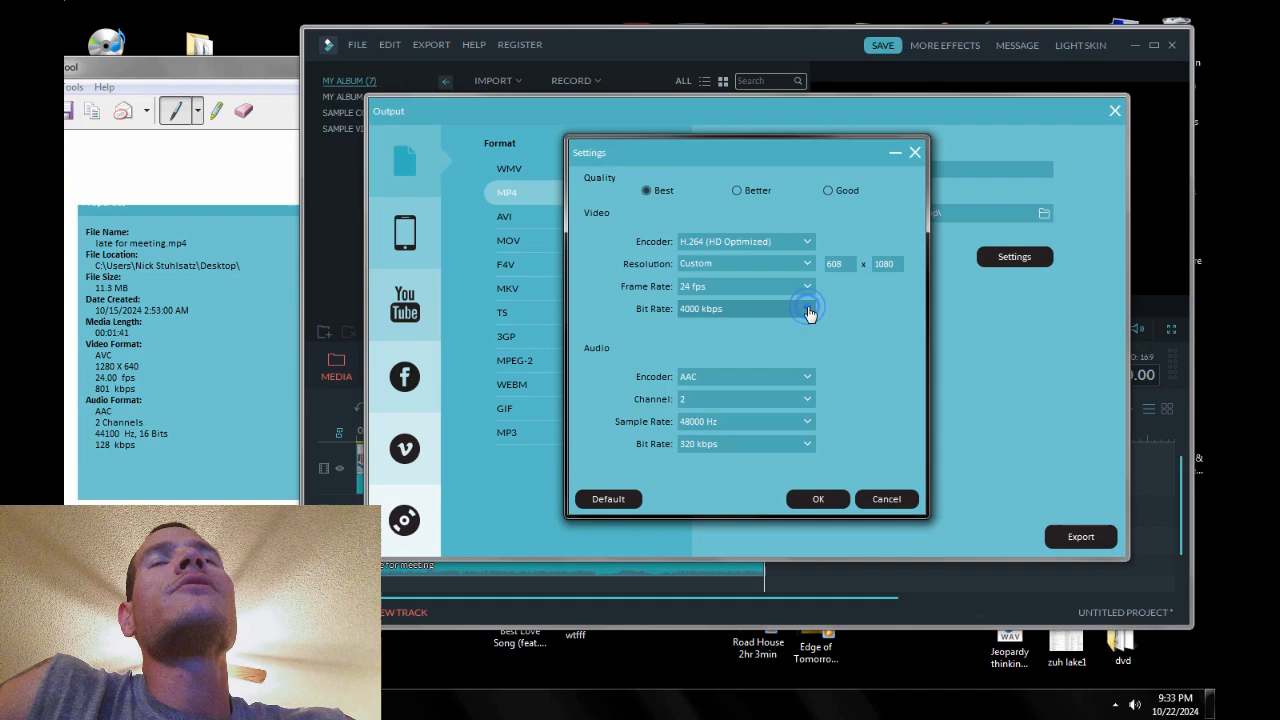
{"action": "left_click", "coordinate": [808, 310]}
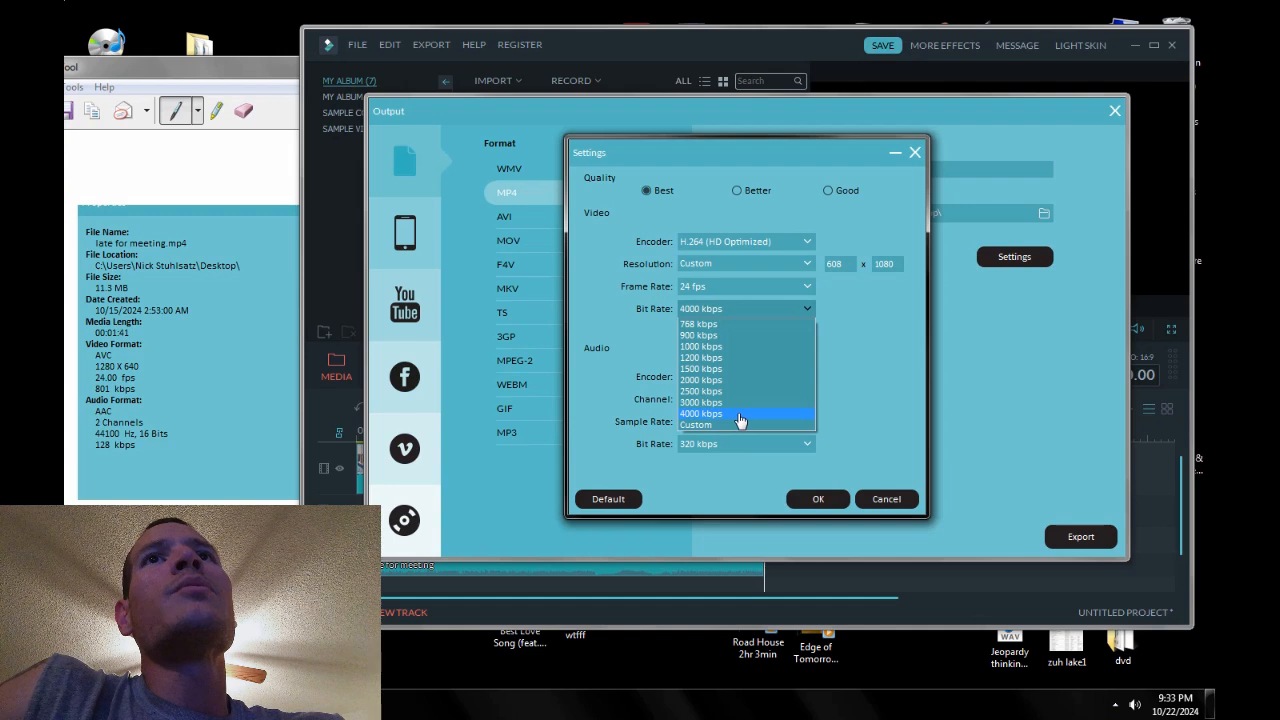
{"action": "left_click", "coordinate": [808, 309]}
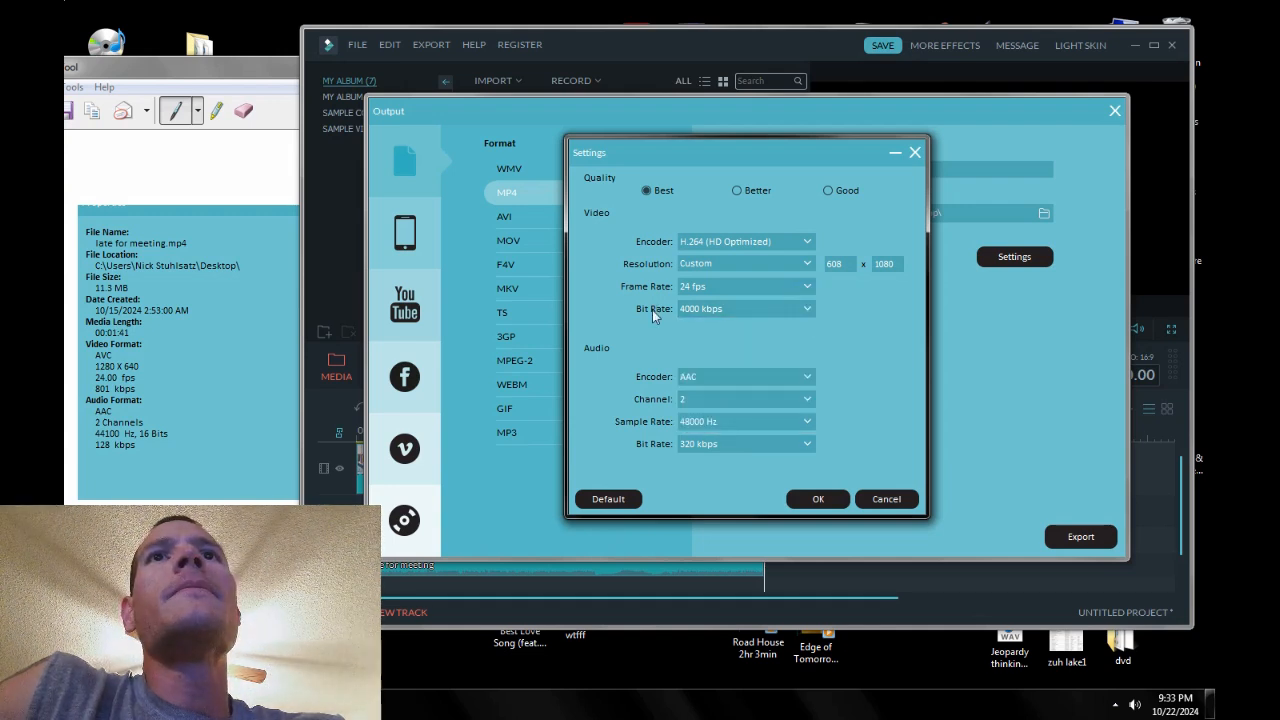
{"action": "left_click", "coordinate": [809, 314]}
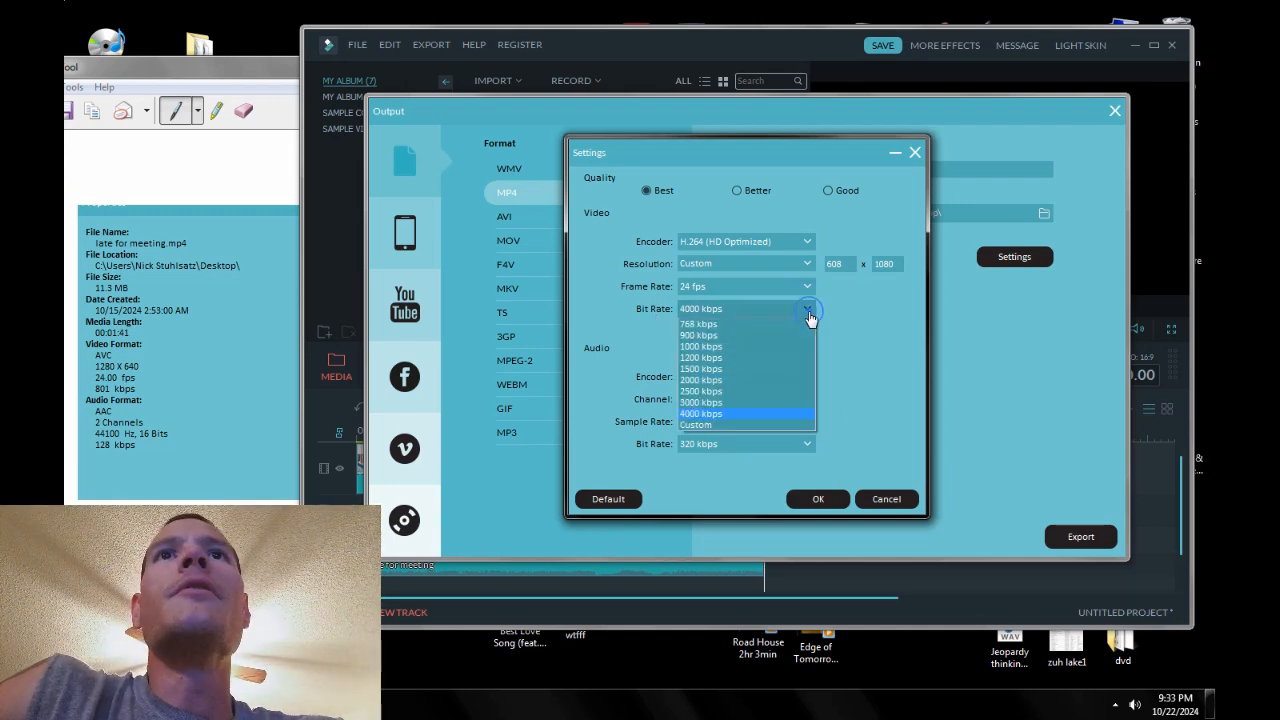
{"action": "left_click", "coordinate": [750, 414]}
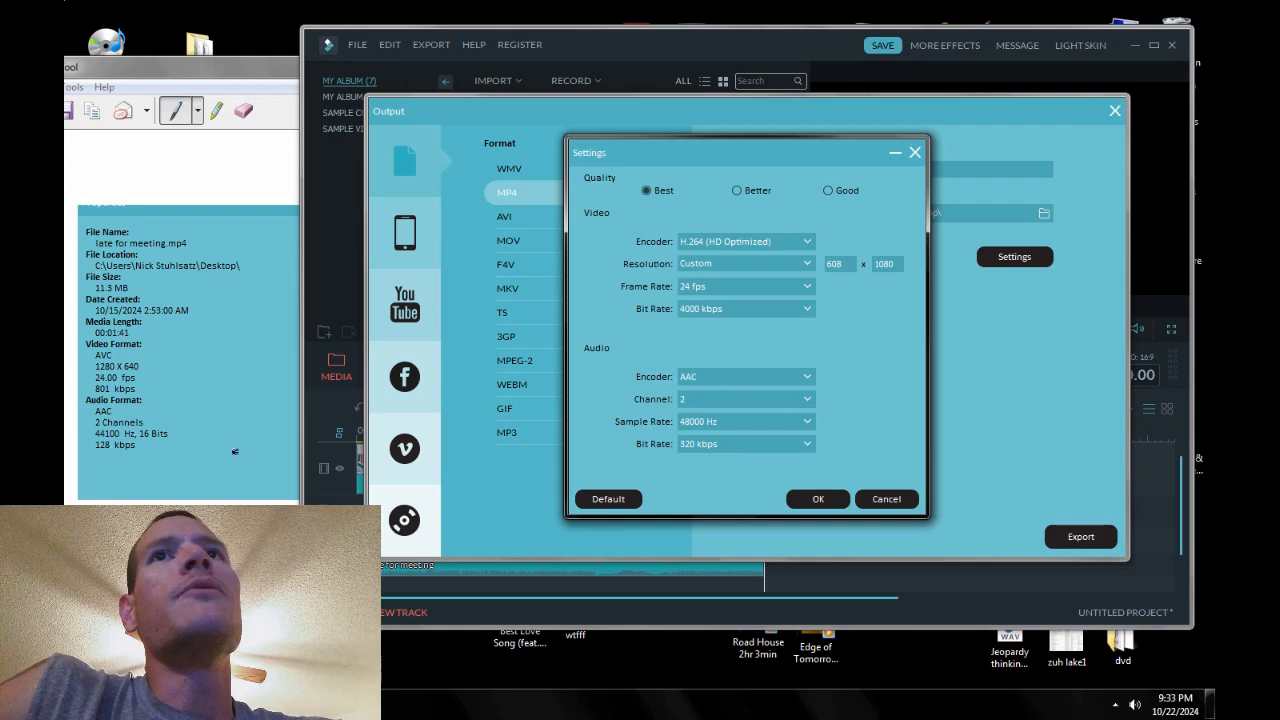
Choose 320 kbps as the audio bit rate and 4000 kbps as the video bit rate
{"action": "left_click", "coordinate": [808, 443]}
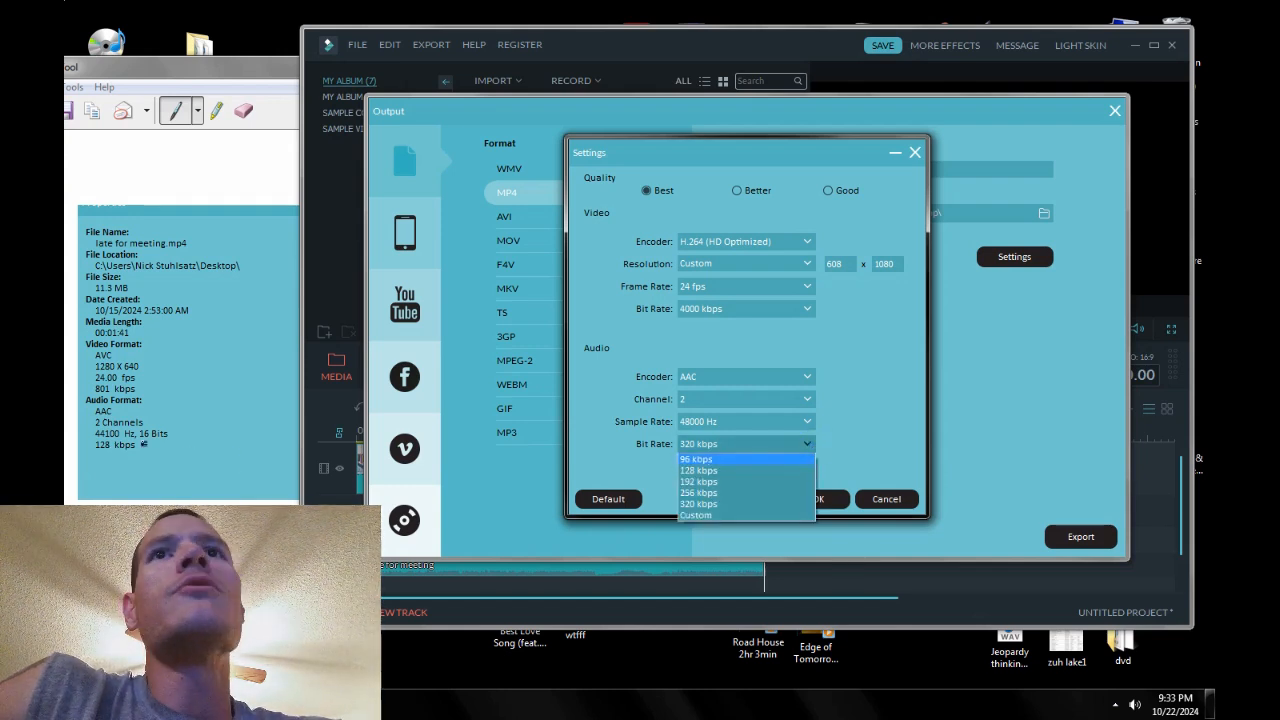
{"action": "left_click", "coordinate": [742, 505]}
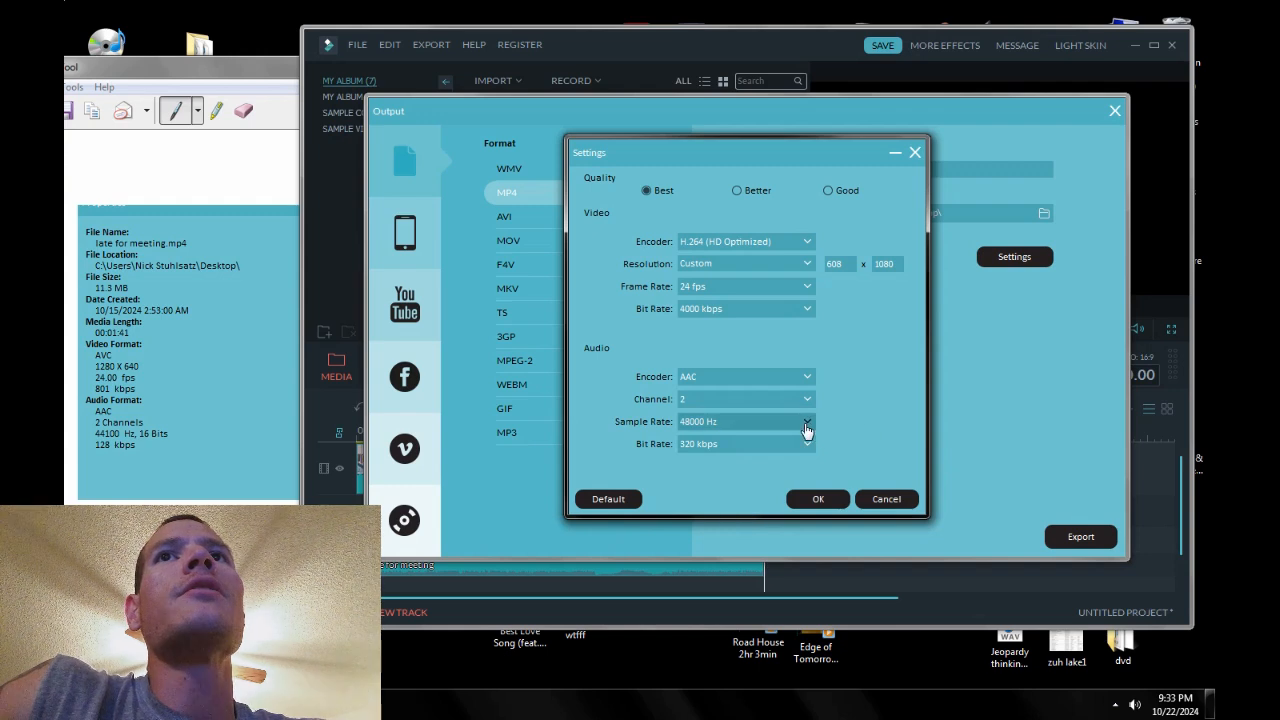
{"action": "left_click", "coordinate": [807, 310]}
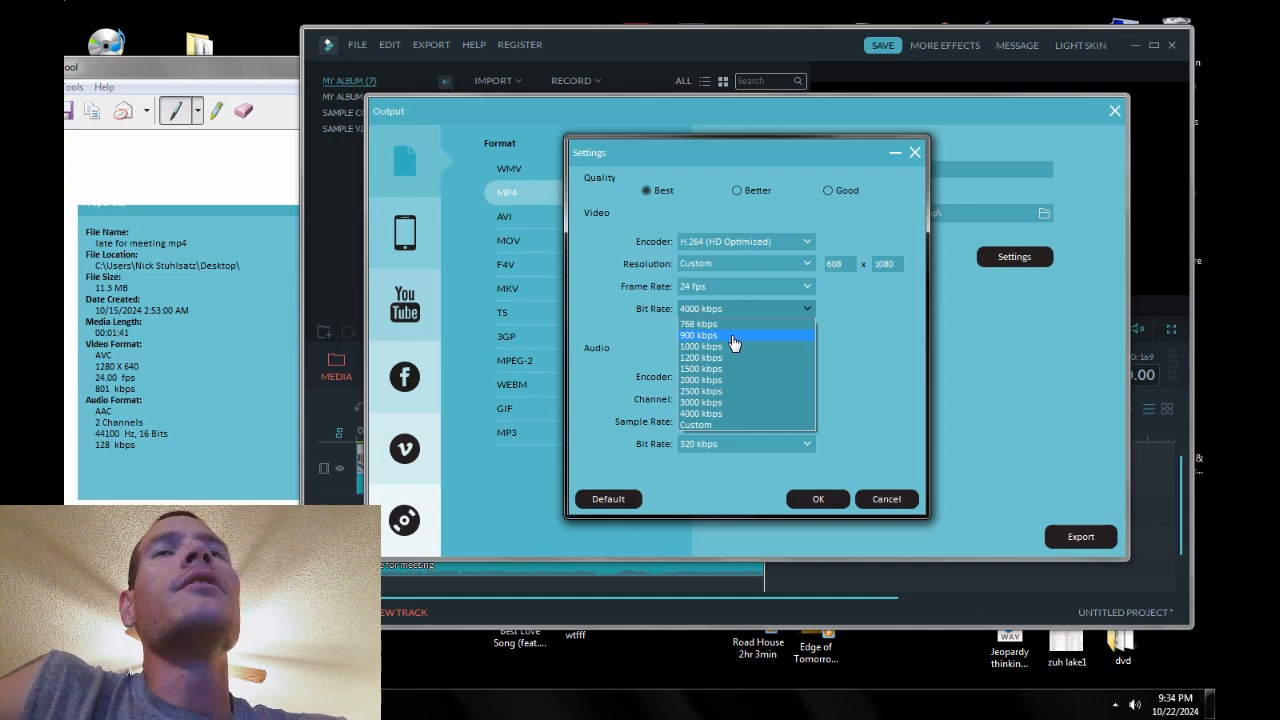
{"action": "left_click", "coordinate": [755, 415]}
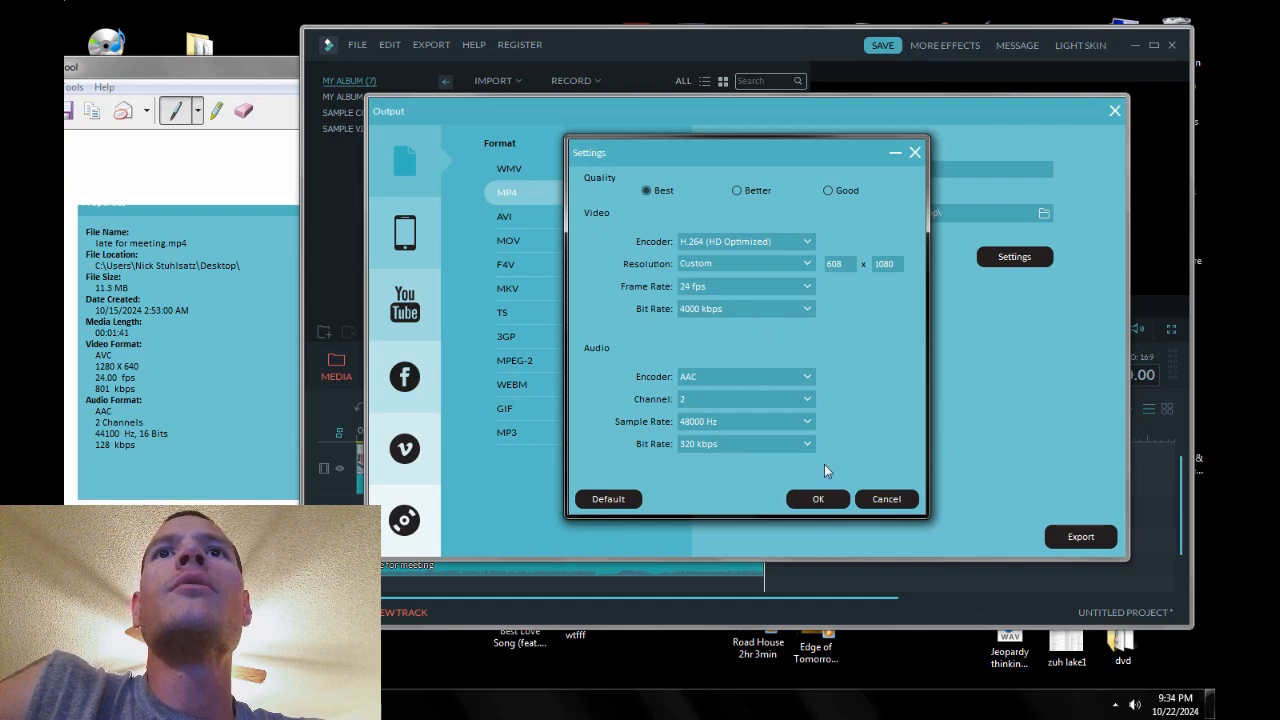
Confirm the output settings, check them once more, and export "testttt" to the desktop
{"action": "left_click", "coordinate": [818, 500]}
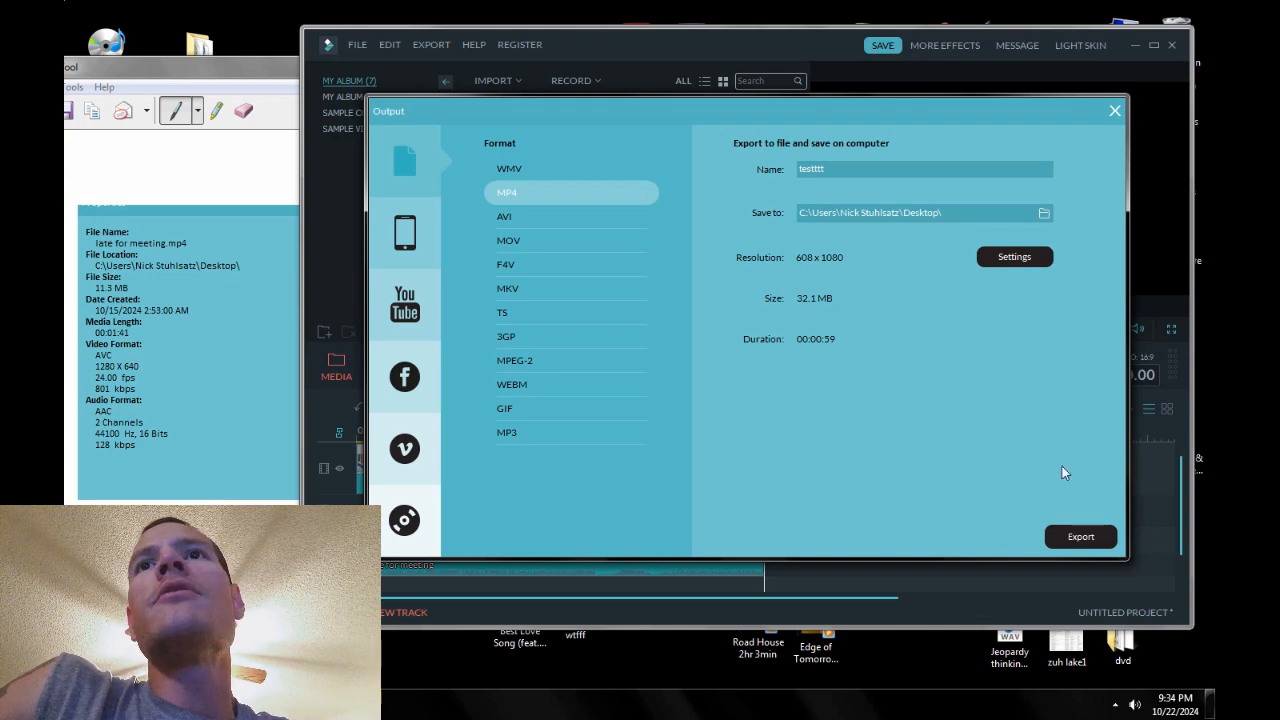
{"action": "left_click", "coordinate": [994, 263]}
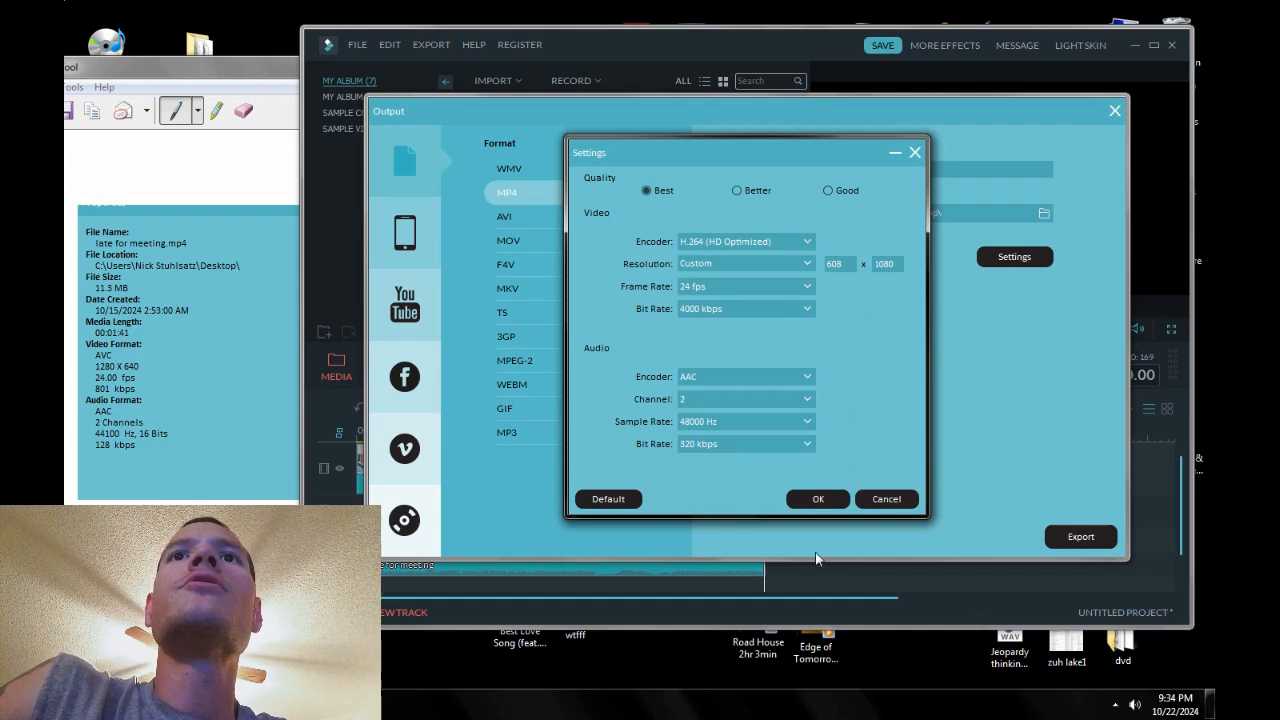
{"action": "left_click", "coordinate": [818, 499]}
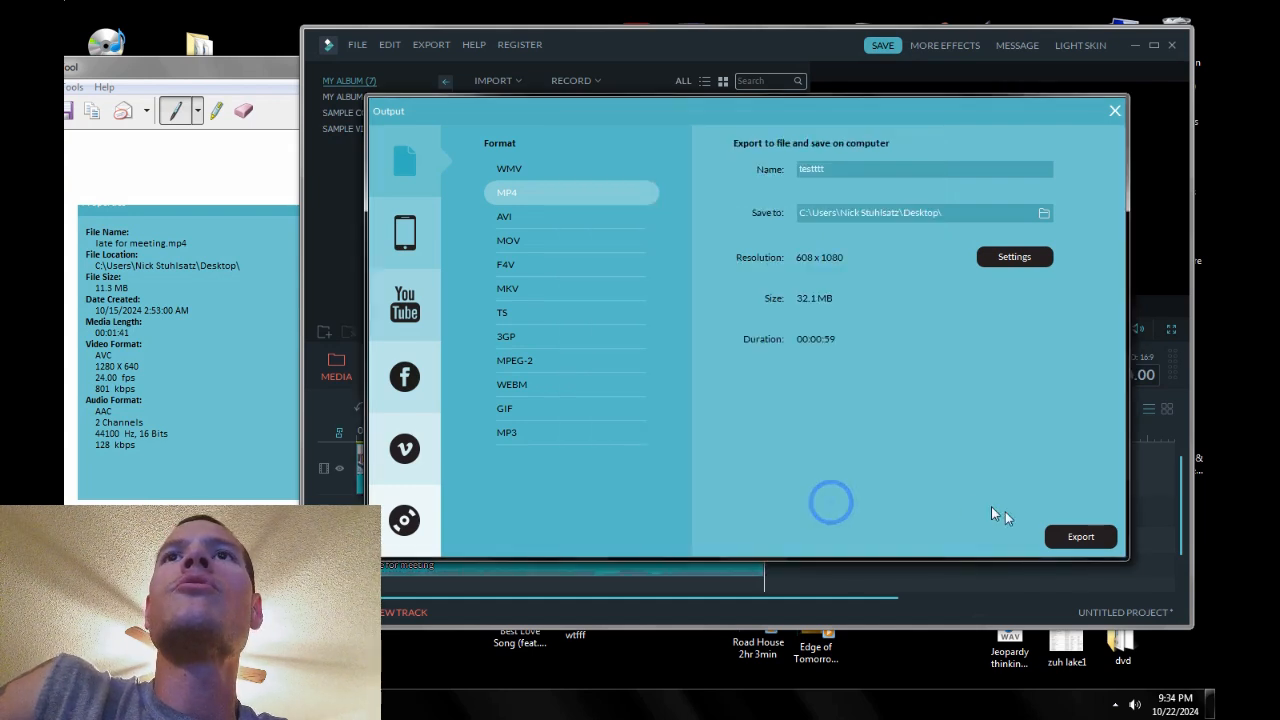
{"action": "left_click", "coordinate": [1068, 536]}
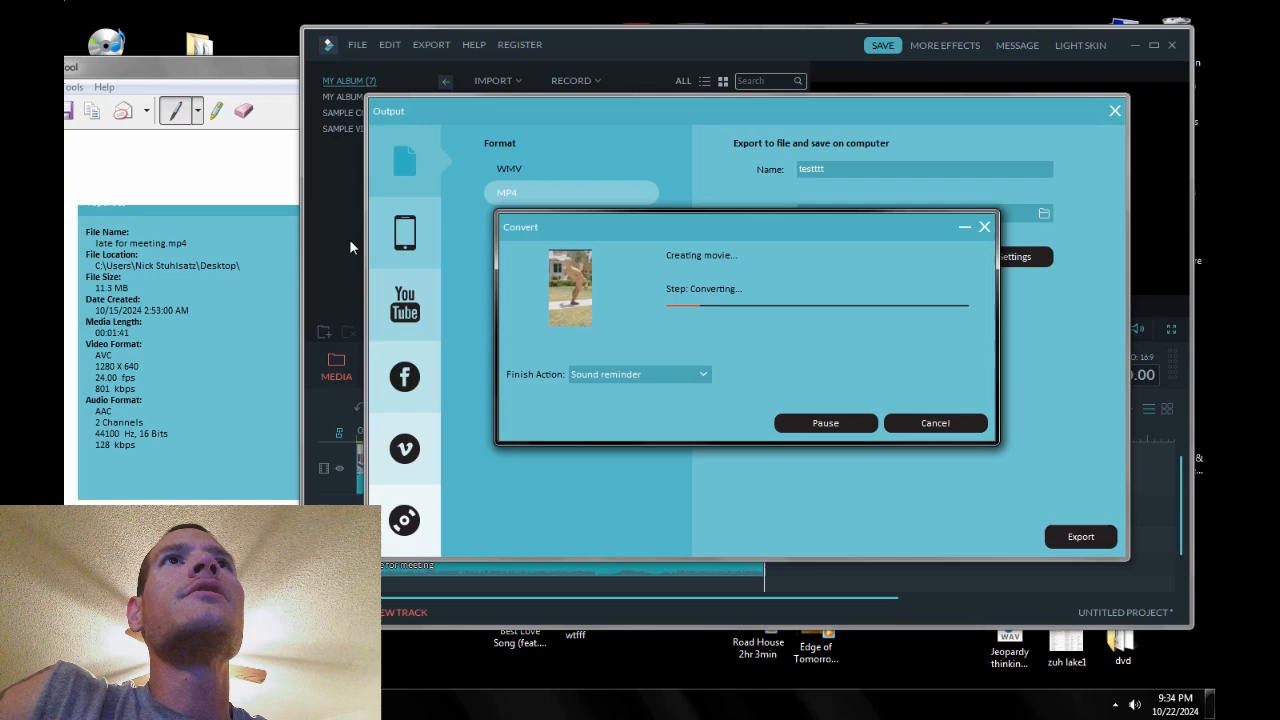
Close the Snipping Tool reference capture without saving the snip
{"action": "left_click", "coordinate": [276, 72]}
{"action": "left_click", "coordinate": [382, 64]}
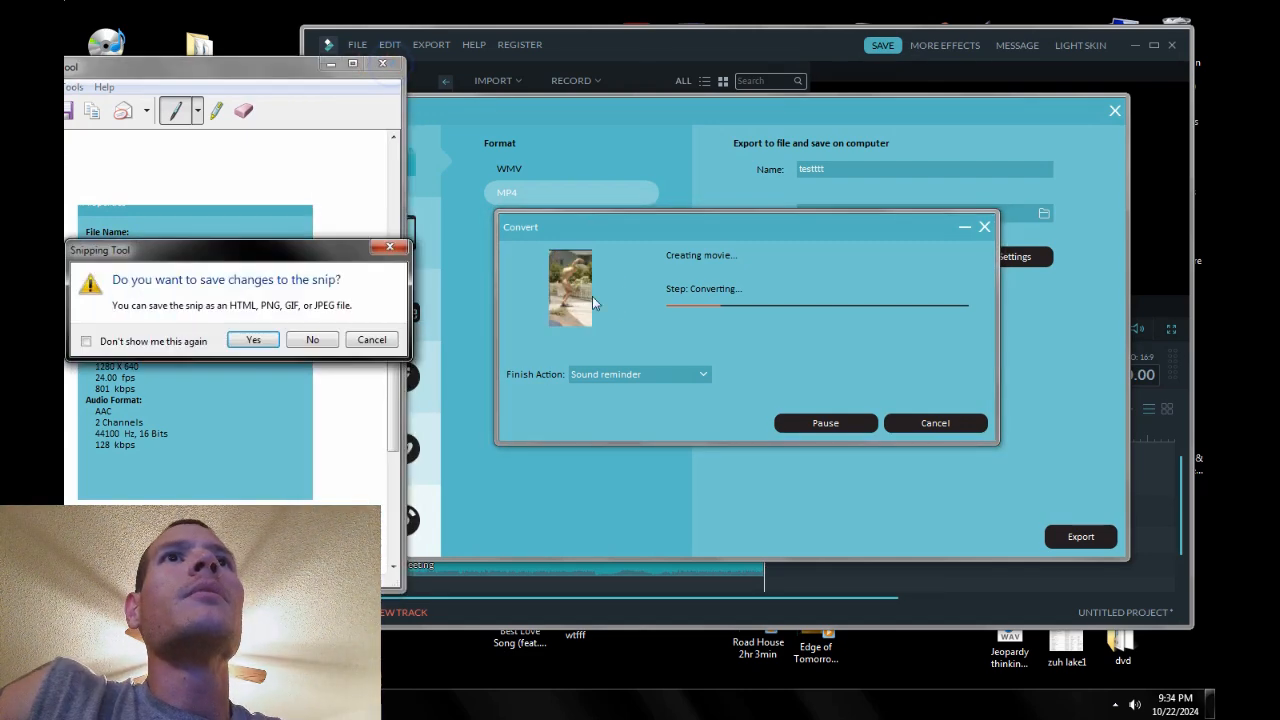
{"action": "left_click", "coordinate": [316, 340]}
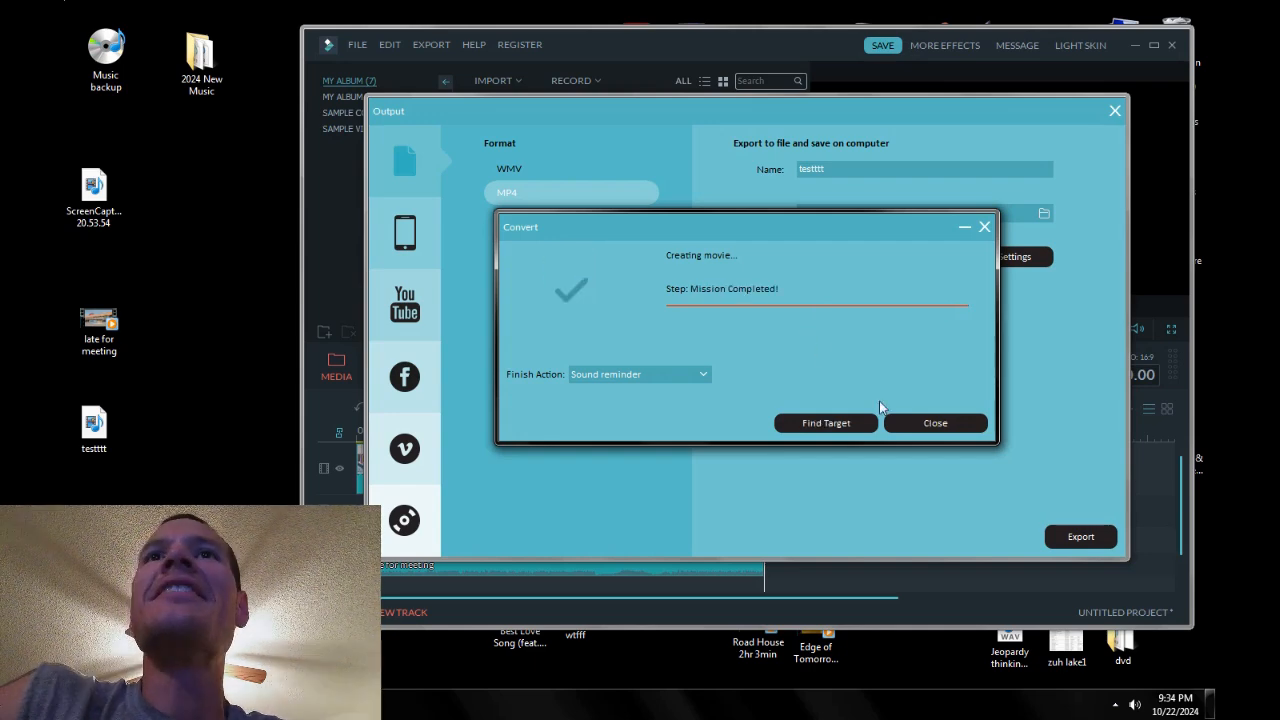
Close the export windows, move the "testttt" file to a free spot above on the desktop, and play it
{"action": "left_click", "coordinate": [935, 423]}
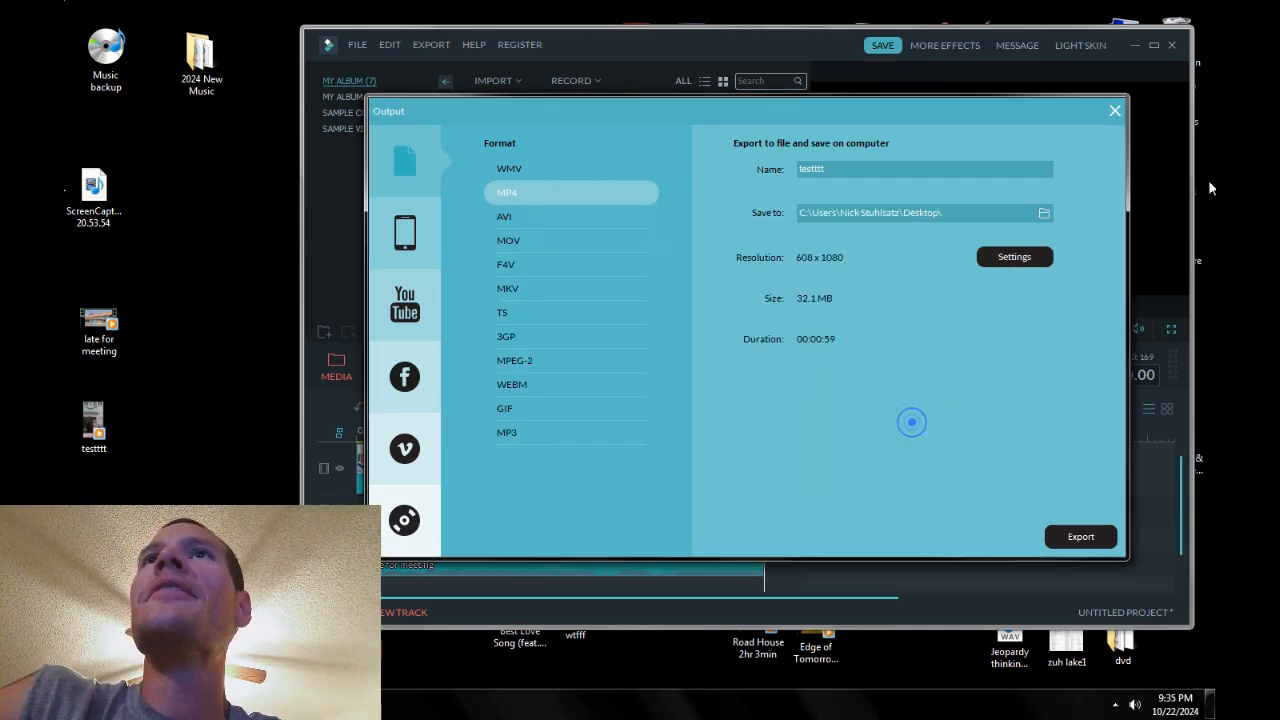
{"action": "left_click", "coordinate": [1114, 110]}
{"action": "left_click_drag", "start_coordinate": [100, 420], "coordinate": [216, 237]}
{"action": "double_click", "coordinate": [216, 237]}
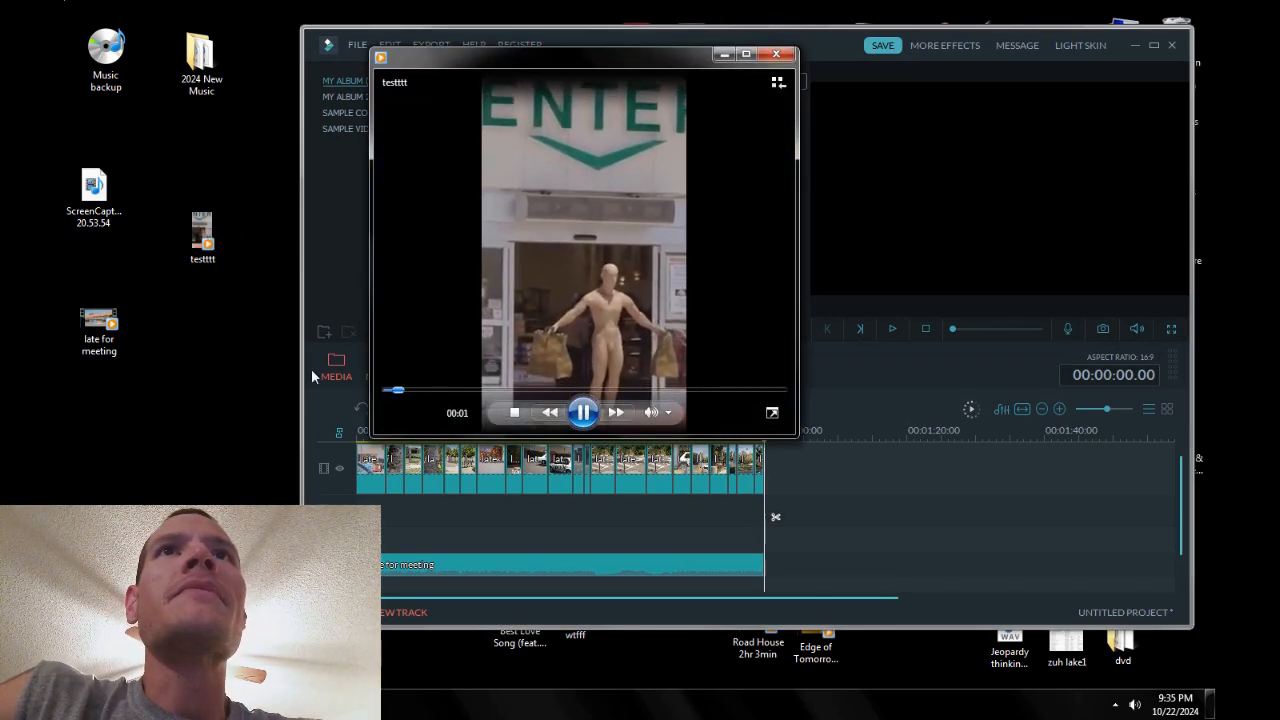
Minimize the editor, then reposition and enlarge the media player window showing "testttt"
{"action": "left_click", "coordinate": [1134, 45]}
{"action": "left_click_drag", "start_coordinate": [614, 70], "coordinate": [685, 50]}
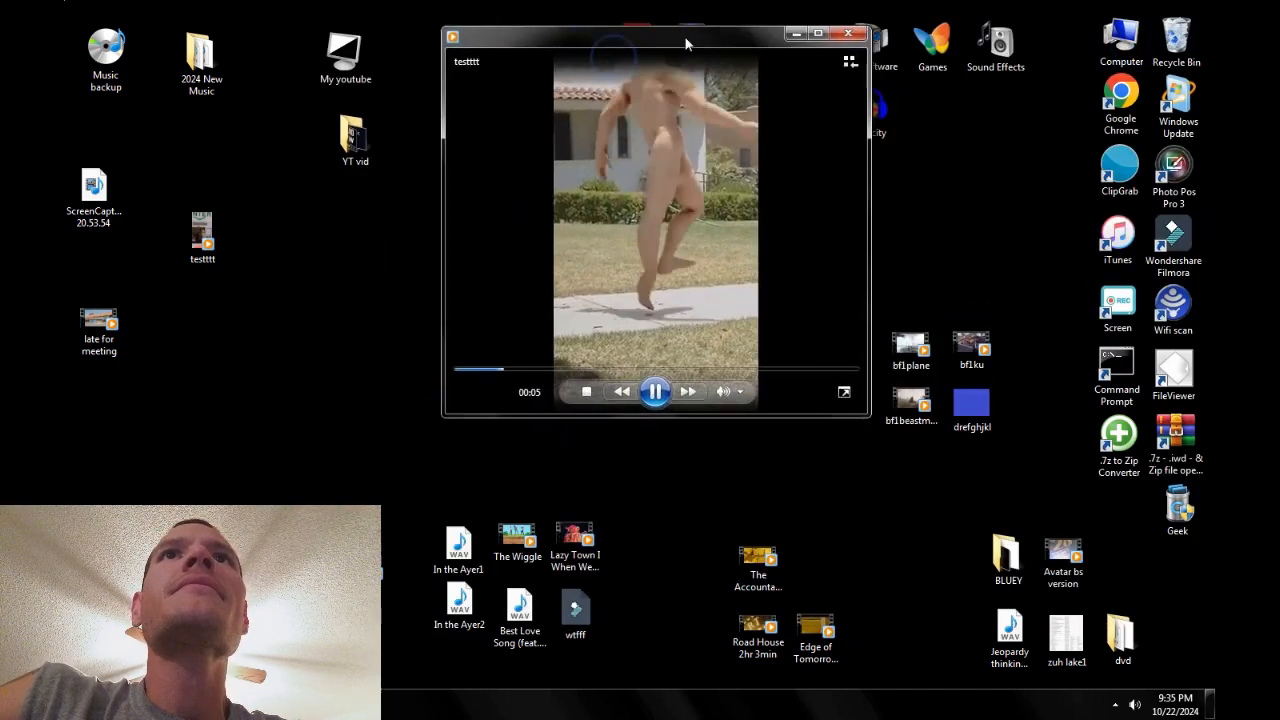
{"action": "left_click_drag", "start_coordinate": [866, 416], "coordinate": [1073, 599]}
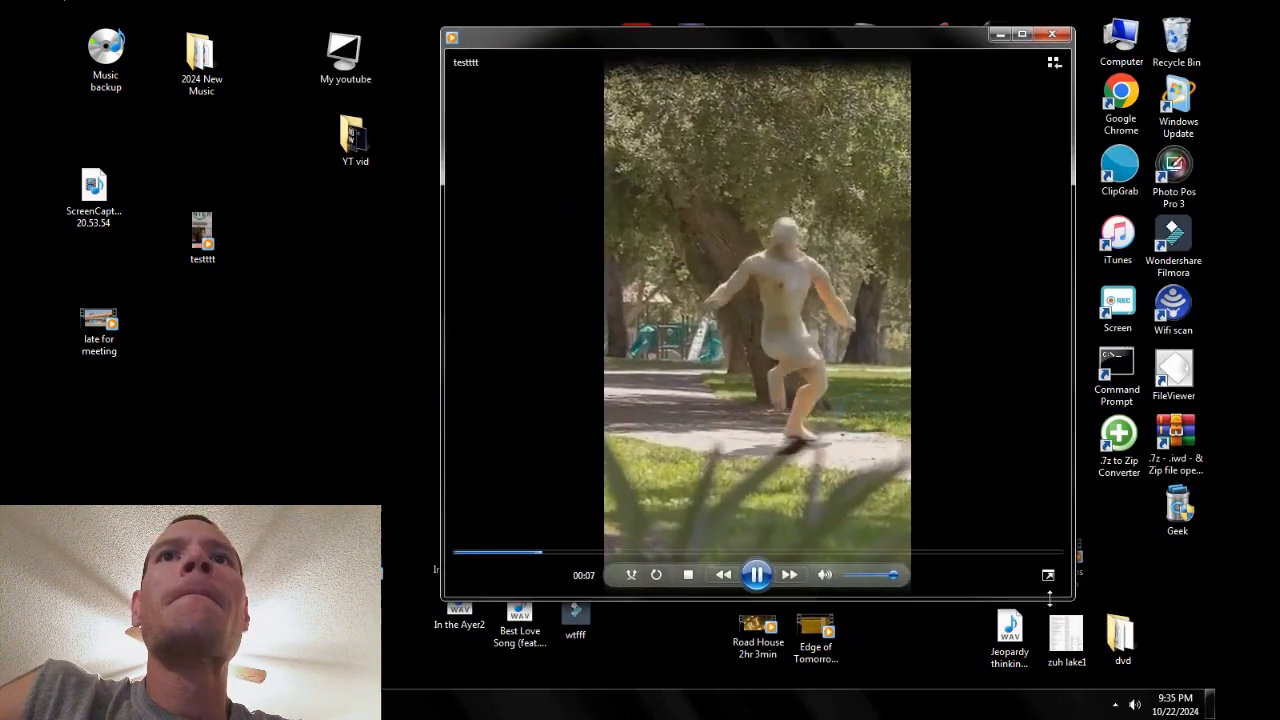
Replay "testttt" from the start with the sound muted and skim through its scenes to check the vertical framing
{"action": "left_click", "coordinate": [689, 575]}
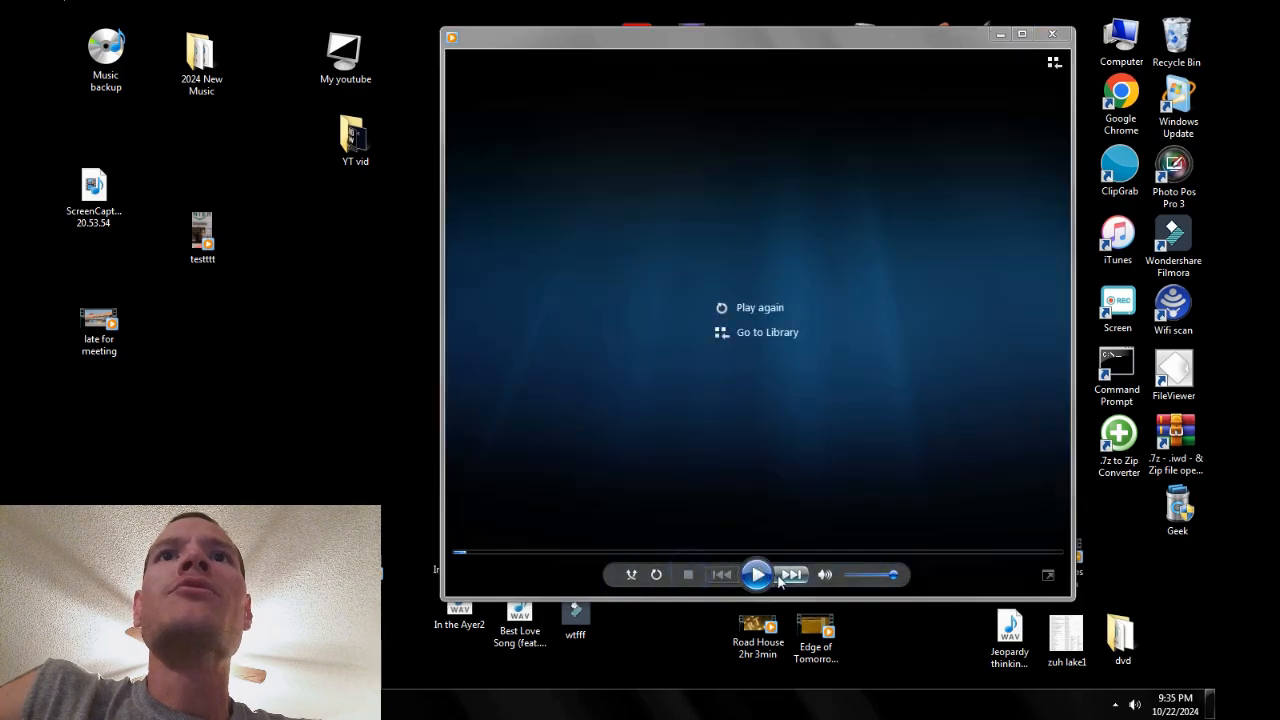
{"action": "left_click", "coordinate": [757, 574]}
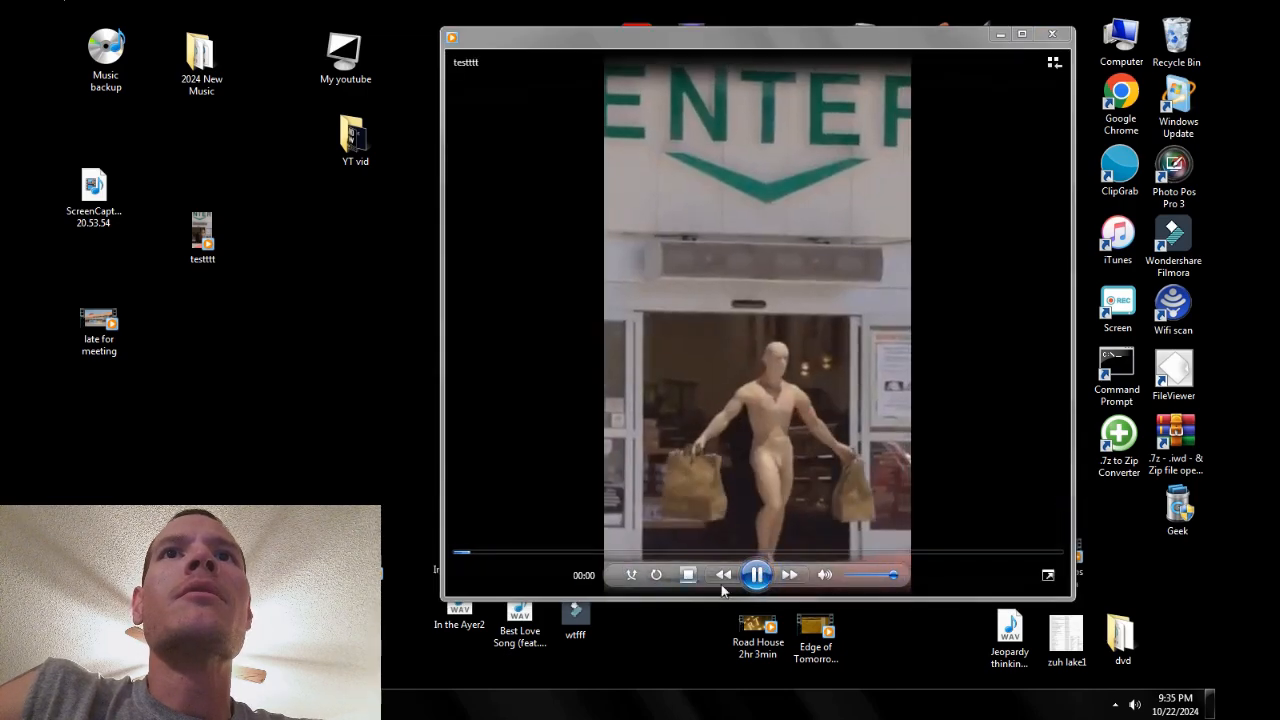
{"action": "left_click", "coordinate": [826, 576]}
{"action": "left_click", "coordinate": [640, 555]}
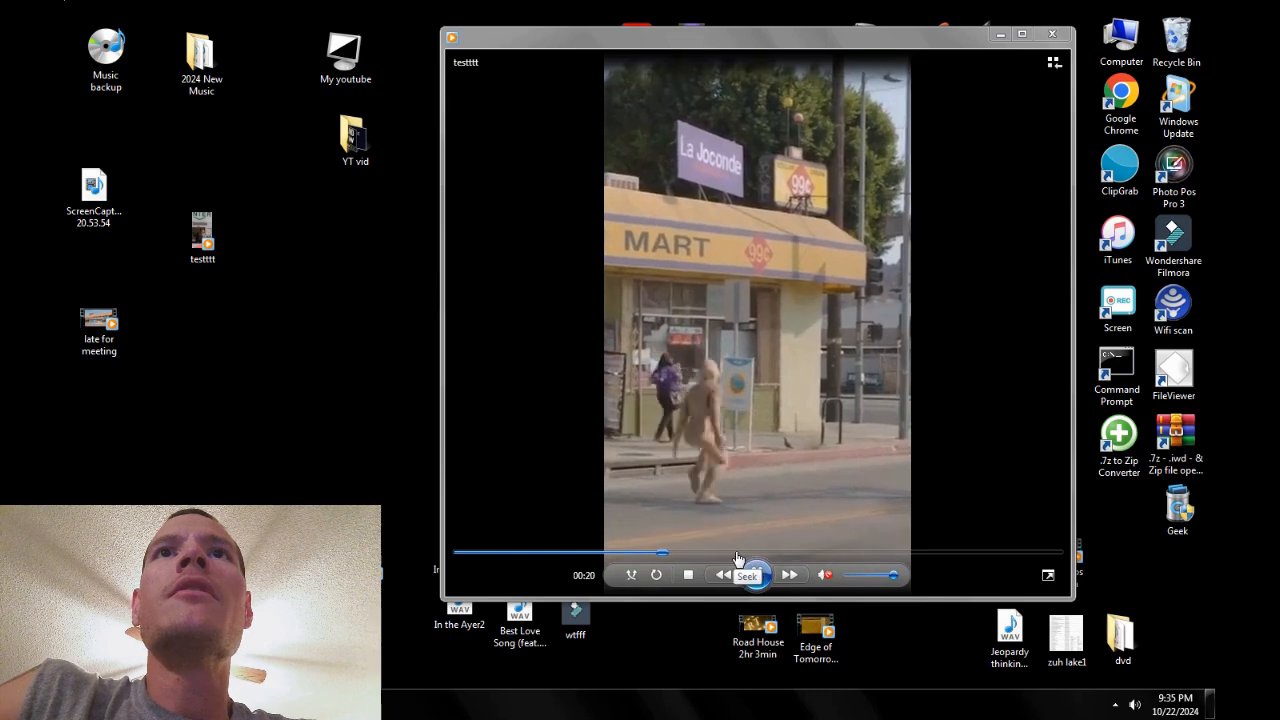
{"action": "left_click", "coordinate": [737, 553]}
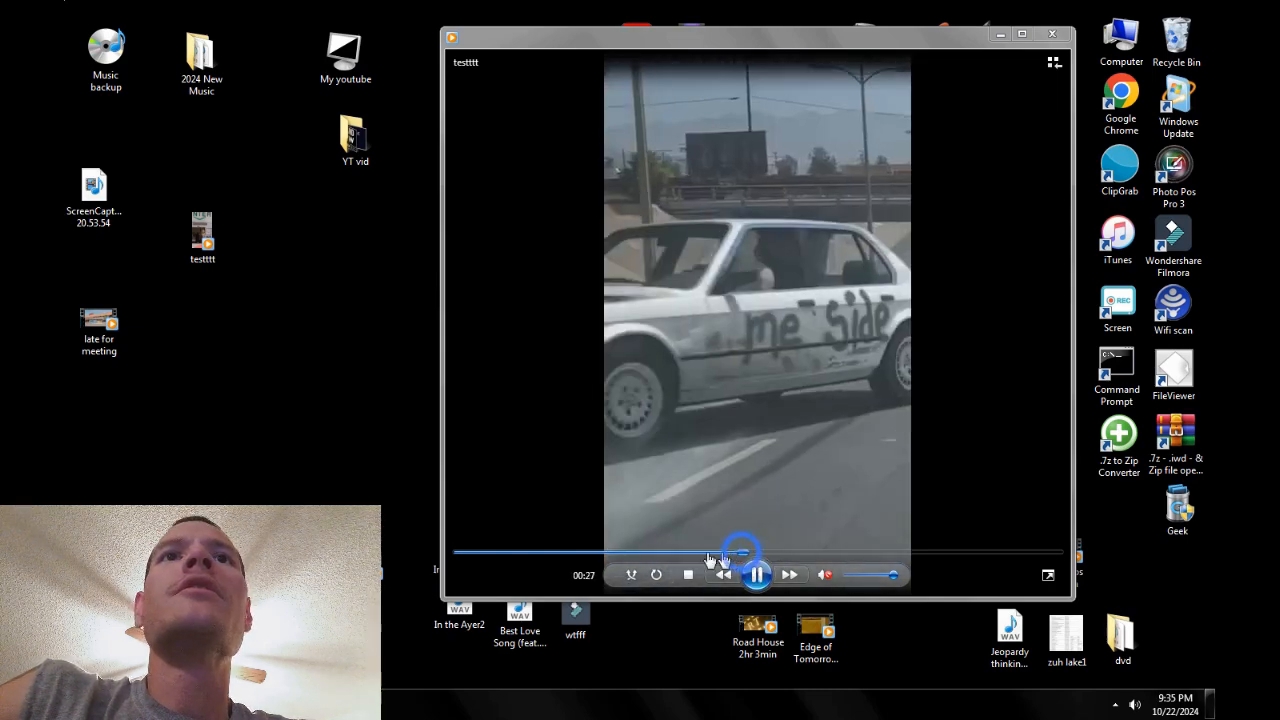
{"action": "left_click", "coordinate": [499, 553]}
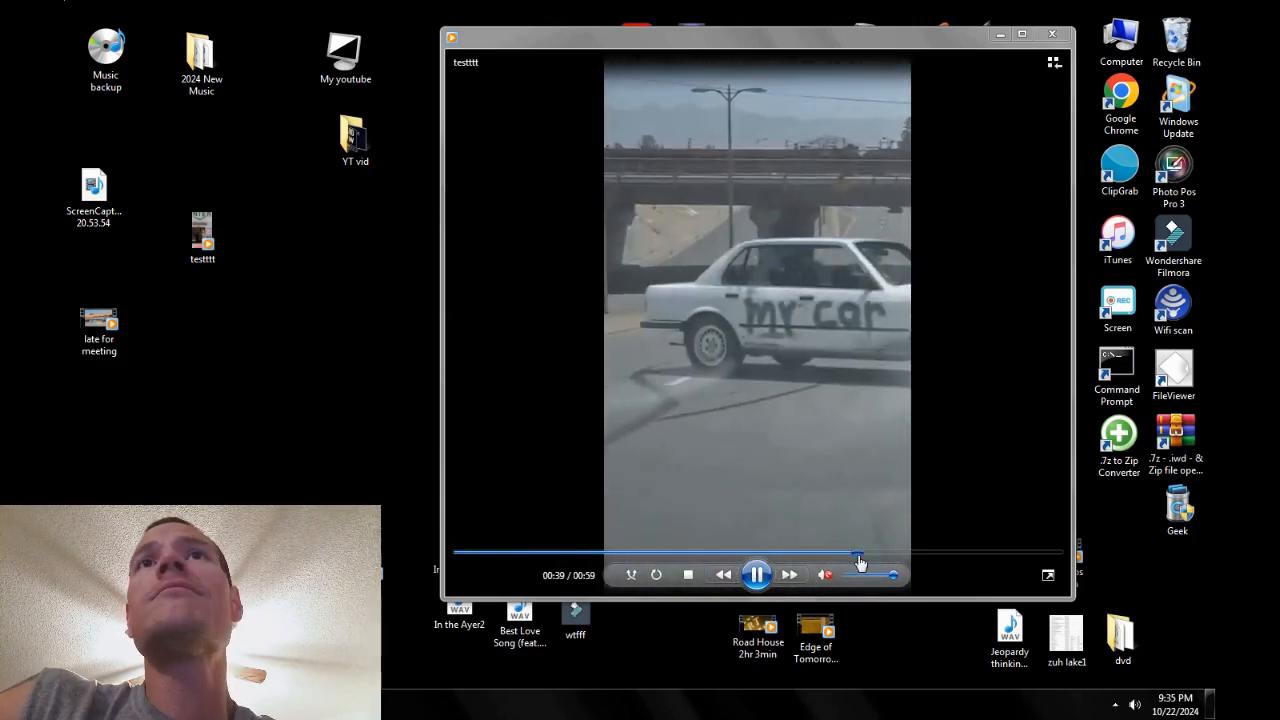
{"action": "left_click", "coordinate": [1003, 553]}
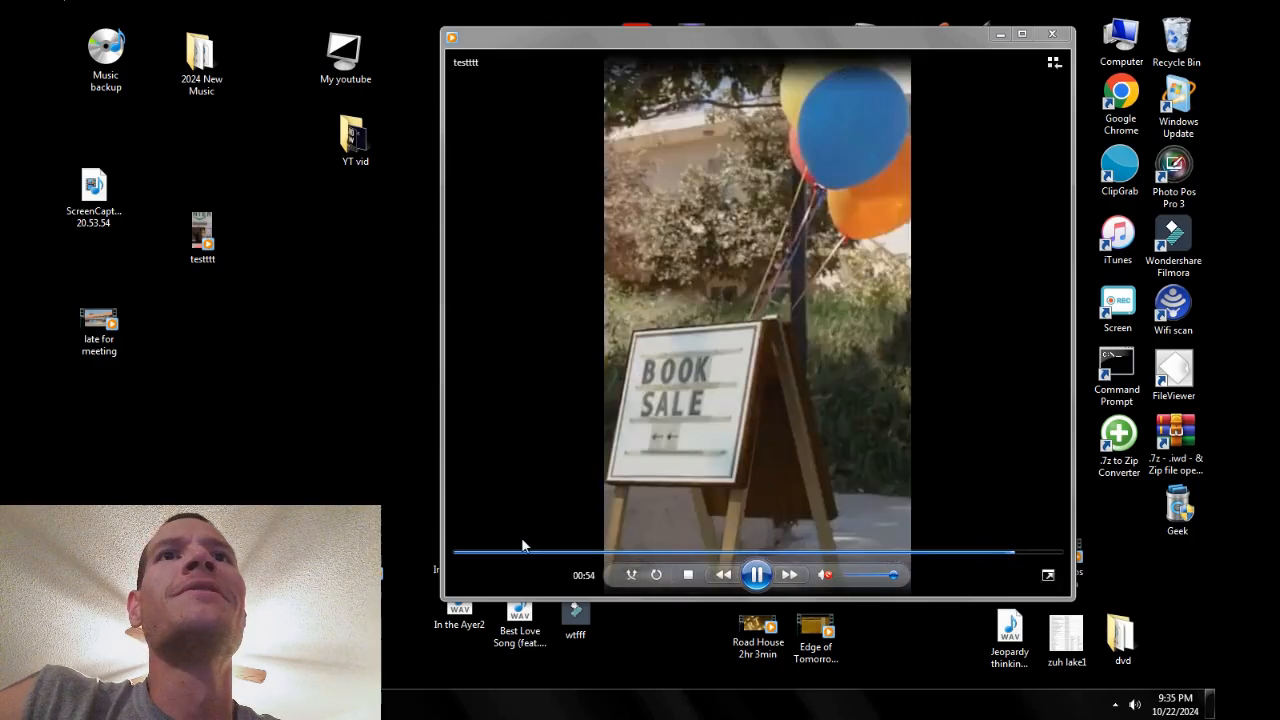
{"action": "left_click", "coordinate": [521, 551]}
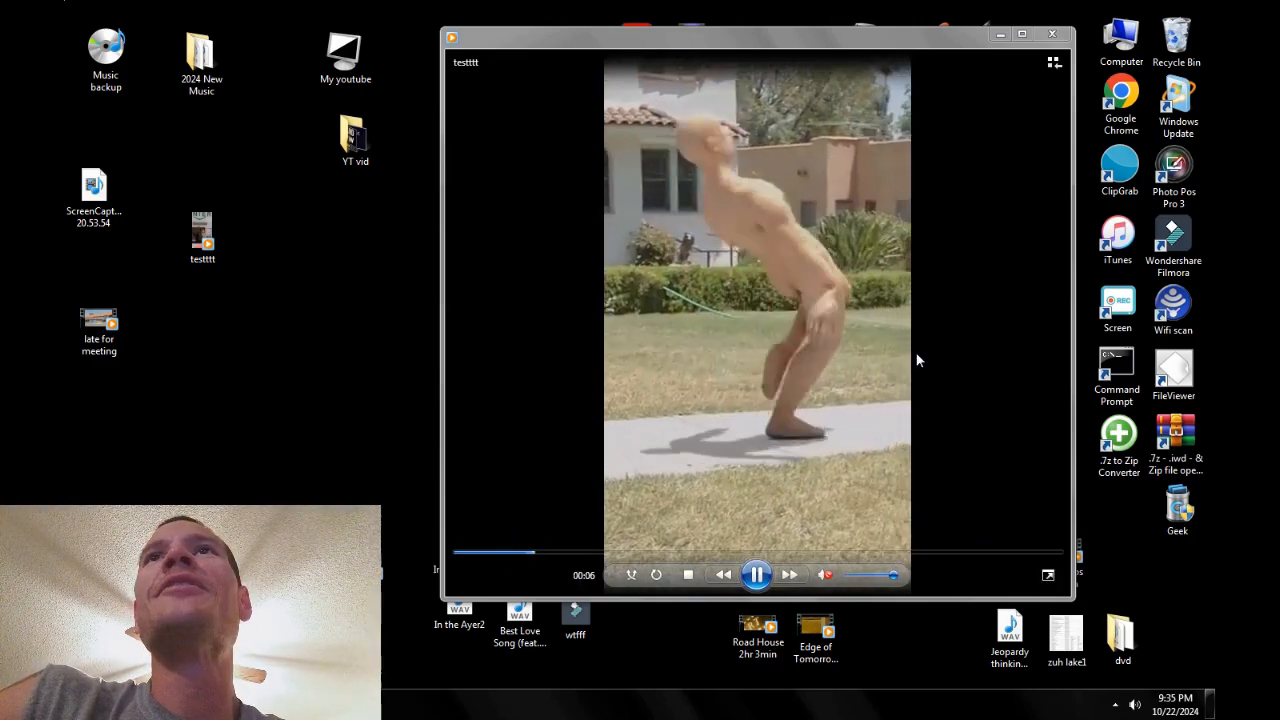